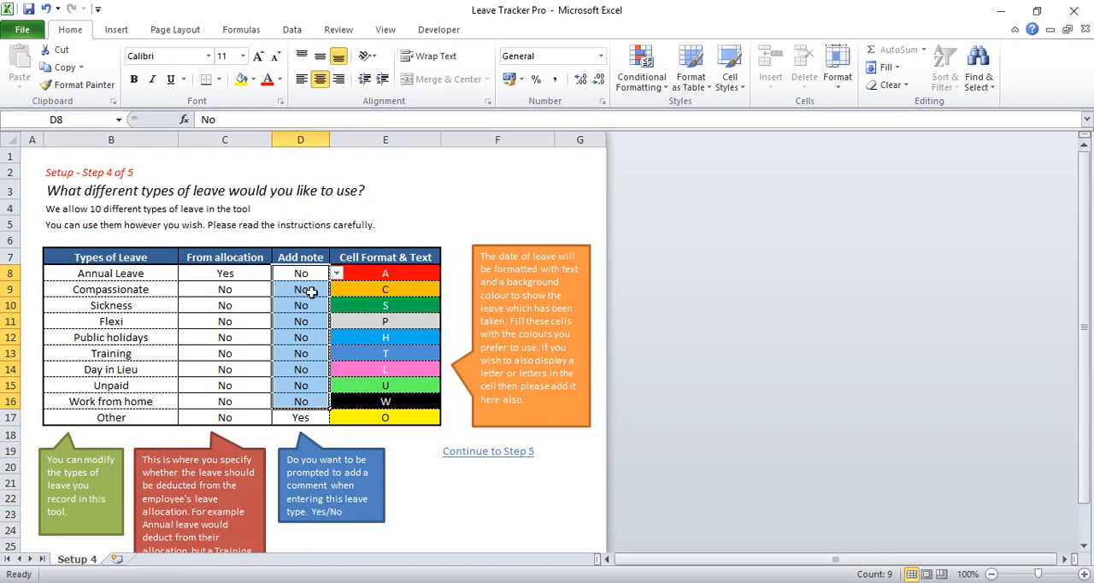
drag(311, 276, 309, 284)
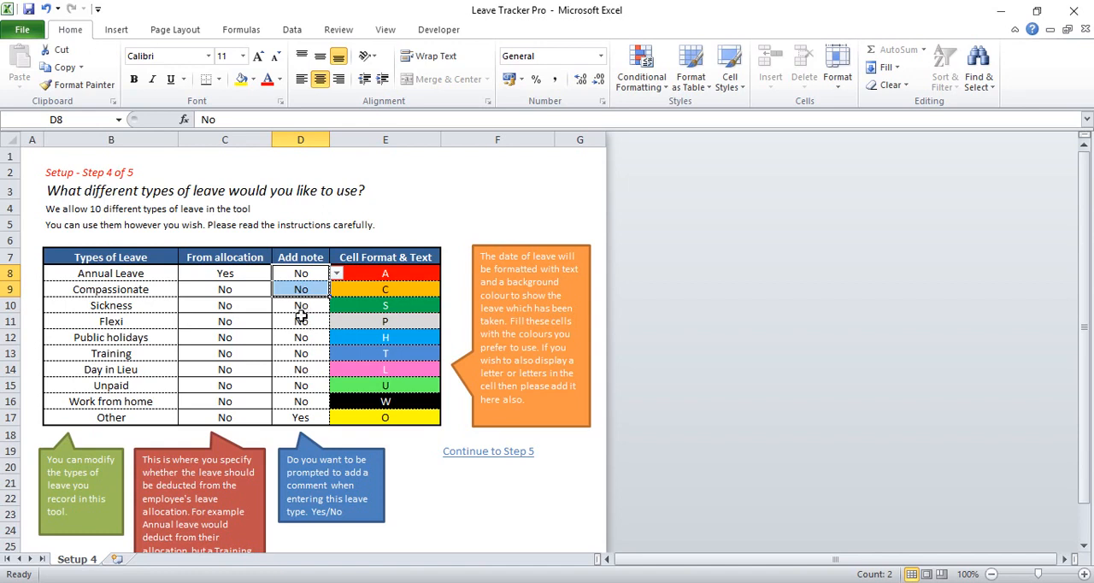
click(301, 290)
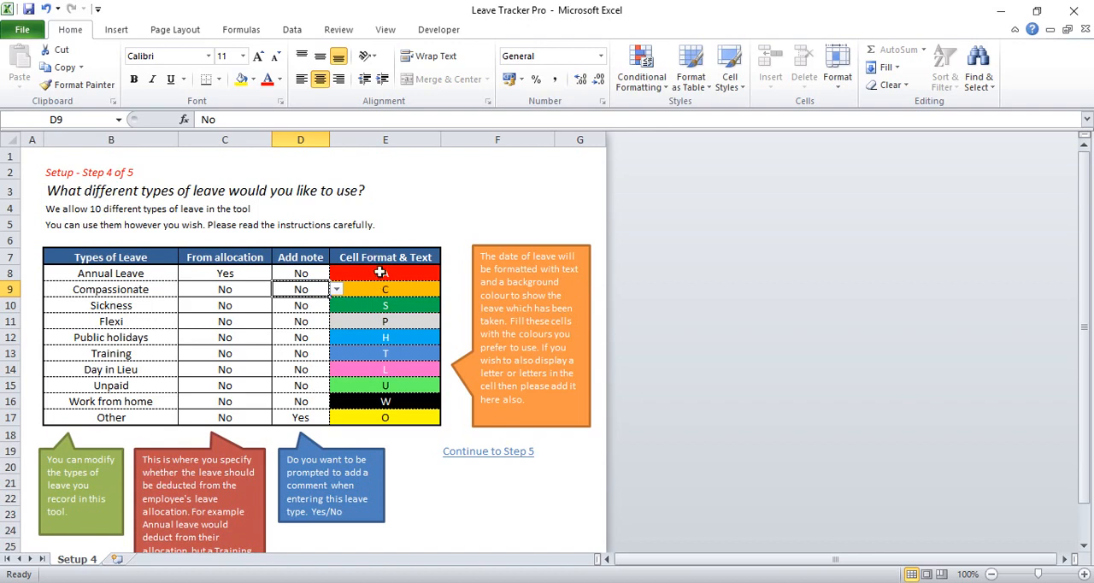
drag(380, 272, 384, 417)
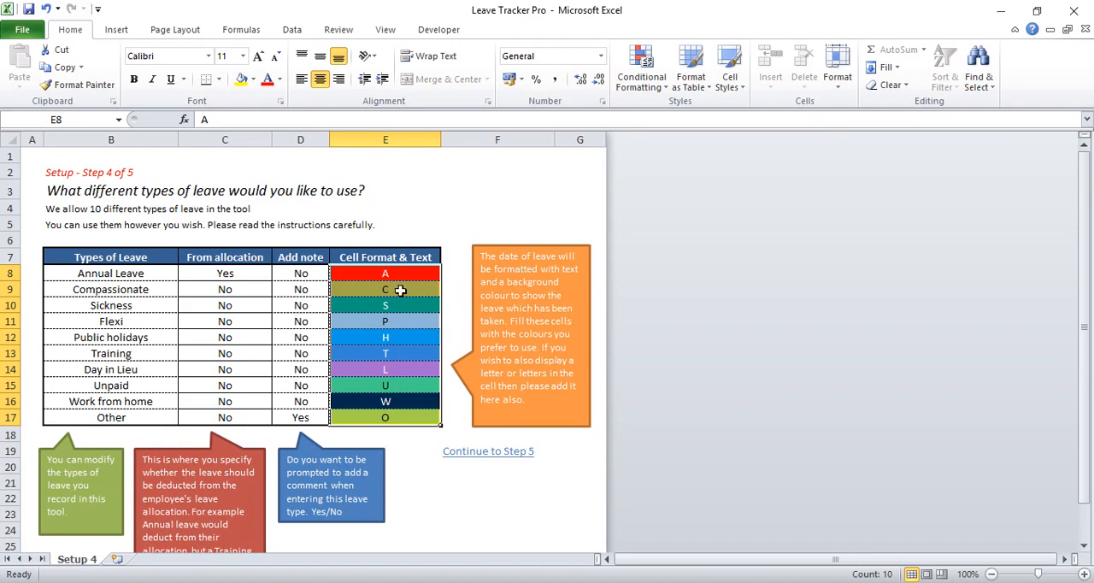
click(402, 317)
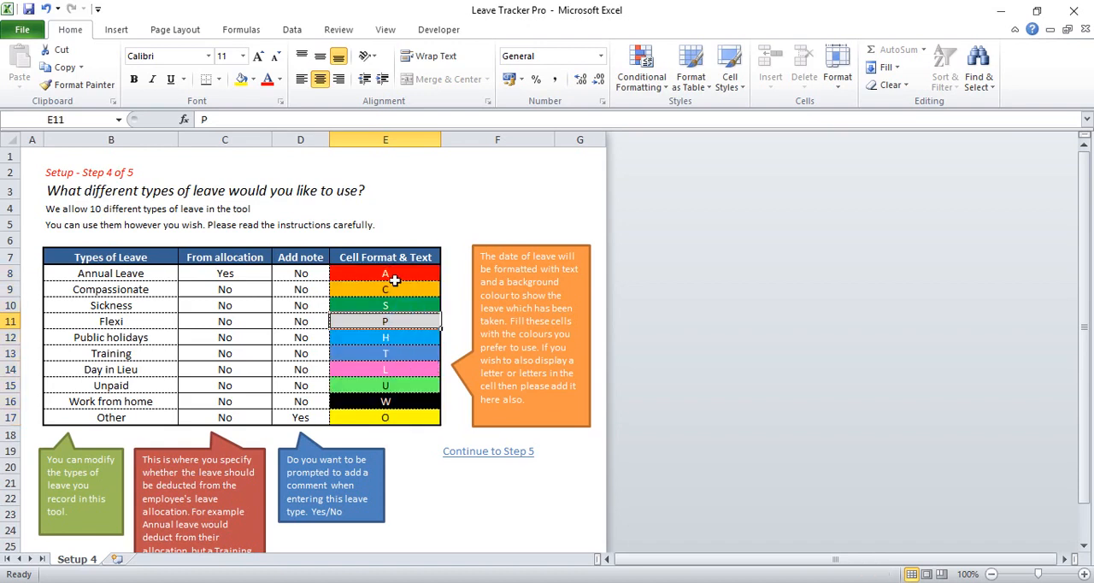
drag(396, 279, 404, 421)
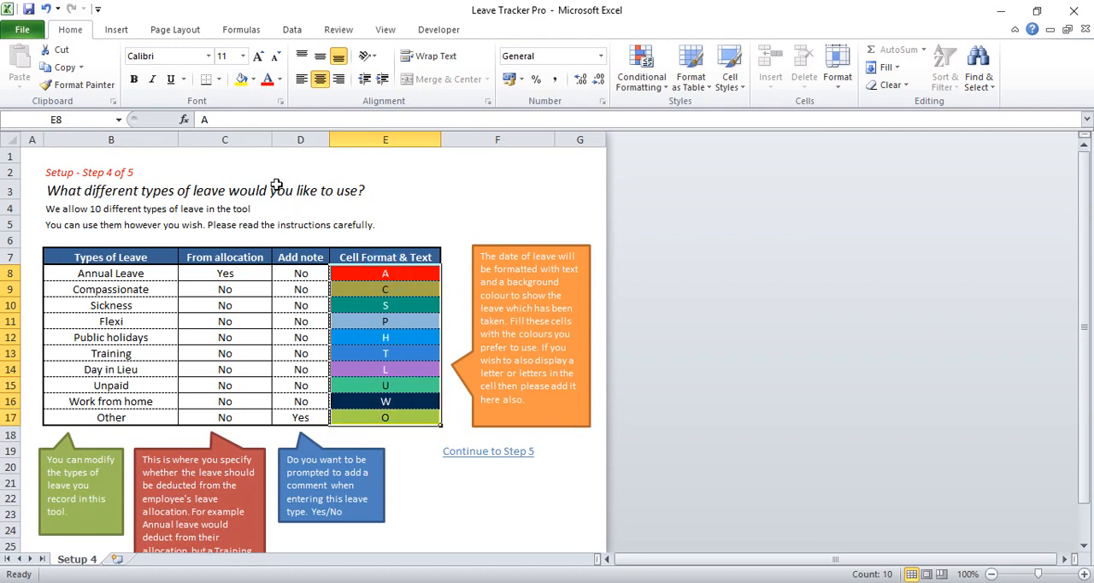
click(366, 305)
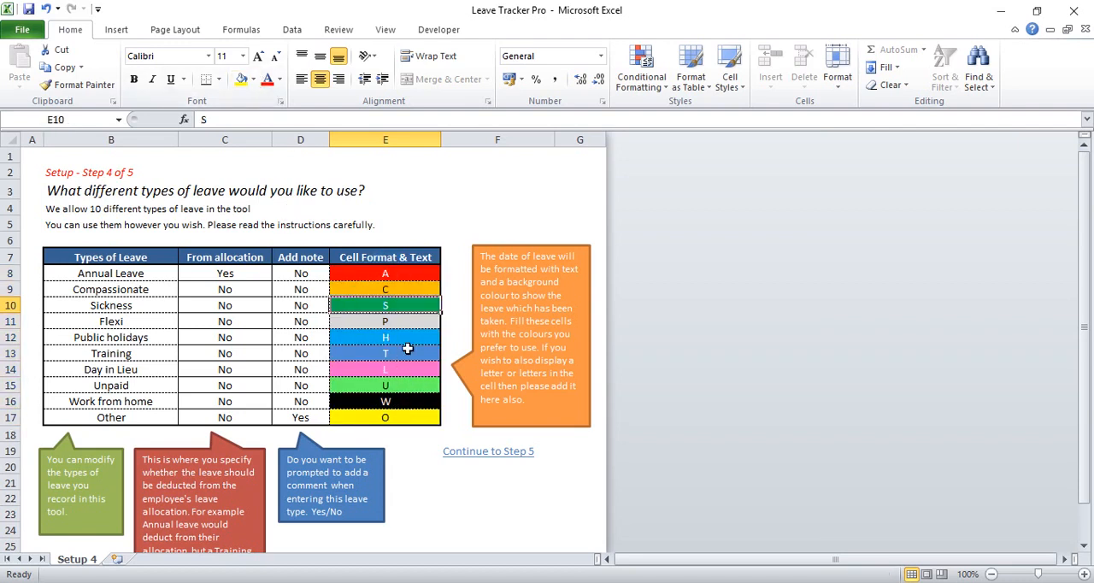
Change the fill colour of the Day in Lieu format cell to a lighter shade of the red theme colour
click(413, 366)
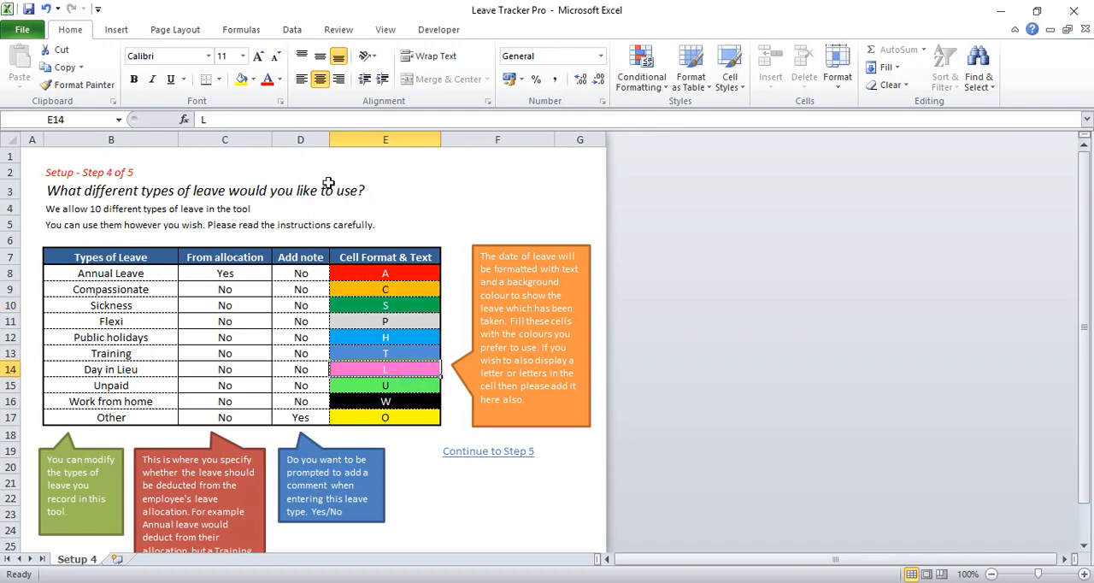
click(340, 370)
click(256, 80)
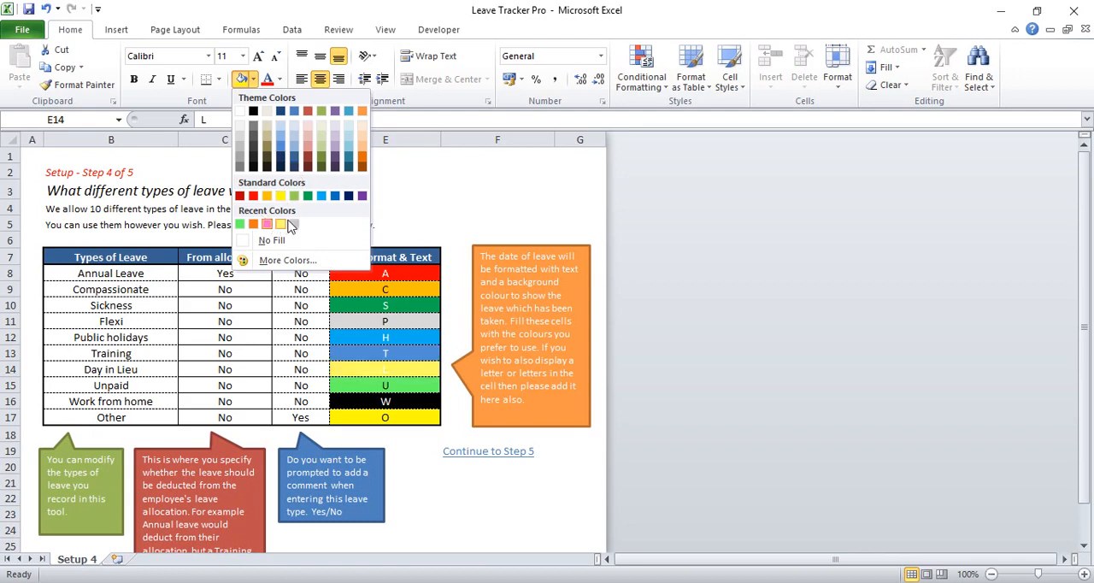
click(308, 152)
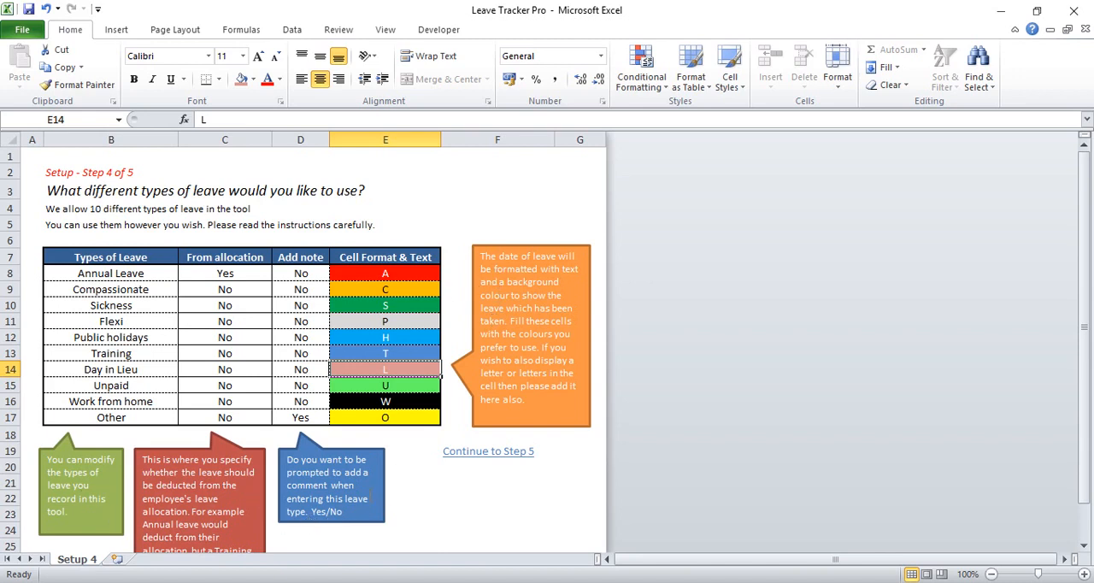
Continue to setup step 5 and mark Saturday and Sunday as Non-Working
click(471, 452)
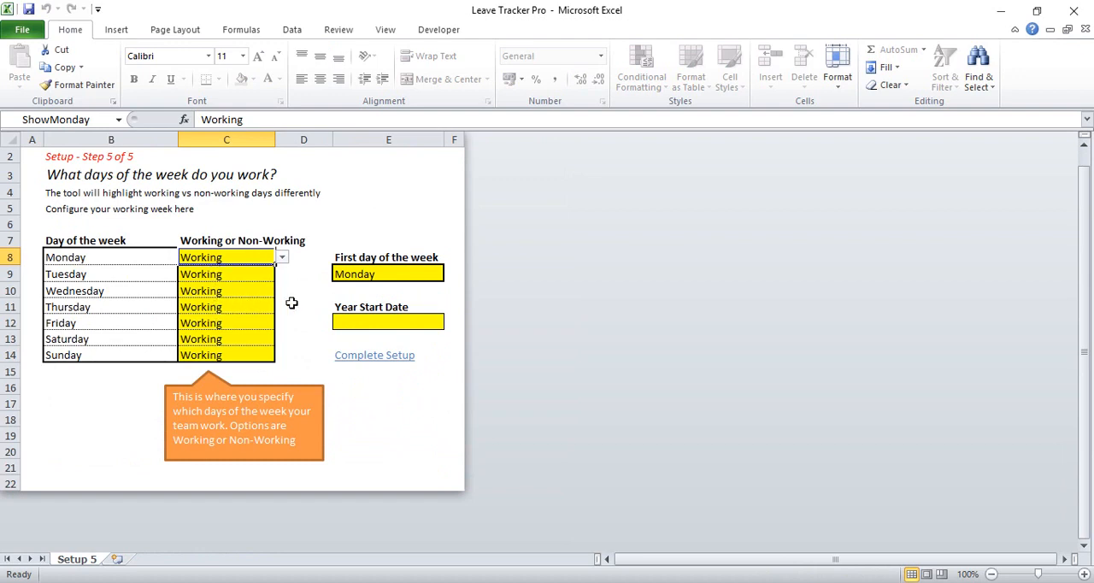
click(194, 346)
click(281, 338)
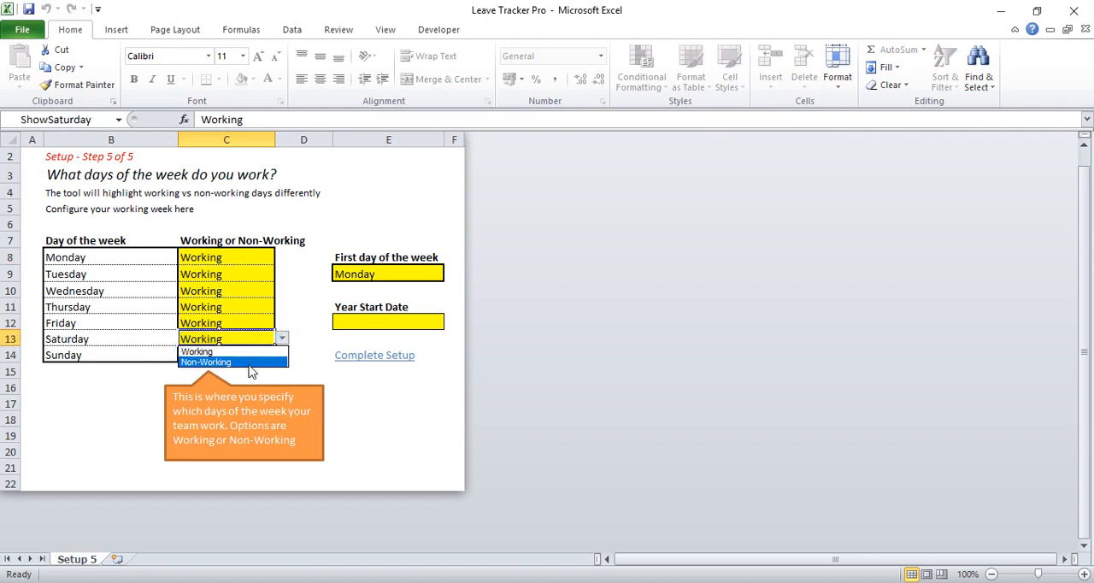
click(248, 362)
click(224, 356)
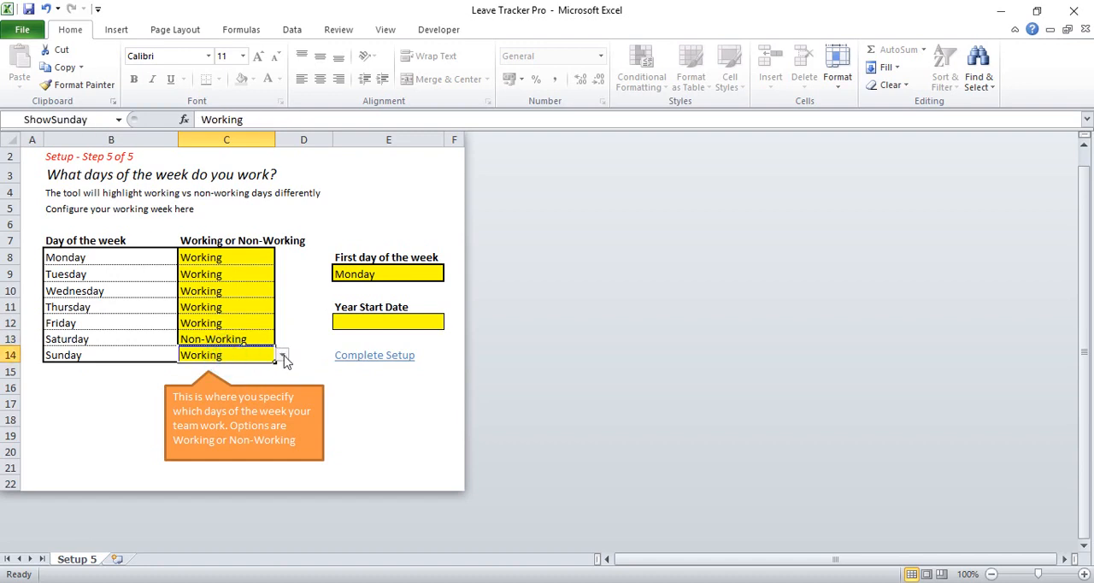
click(281, 355)
click(239, 378)
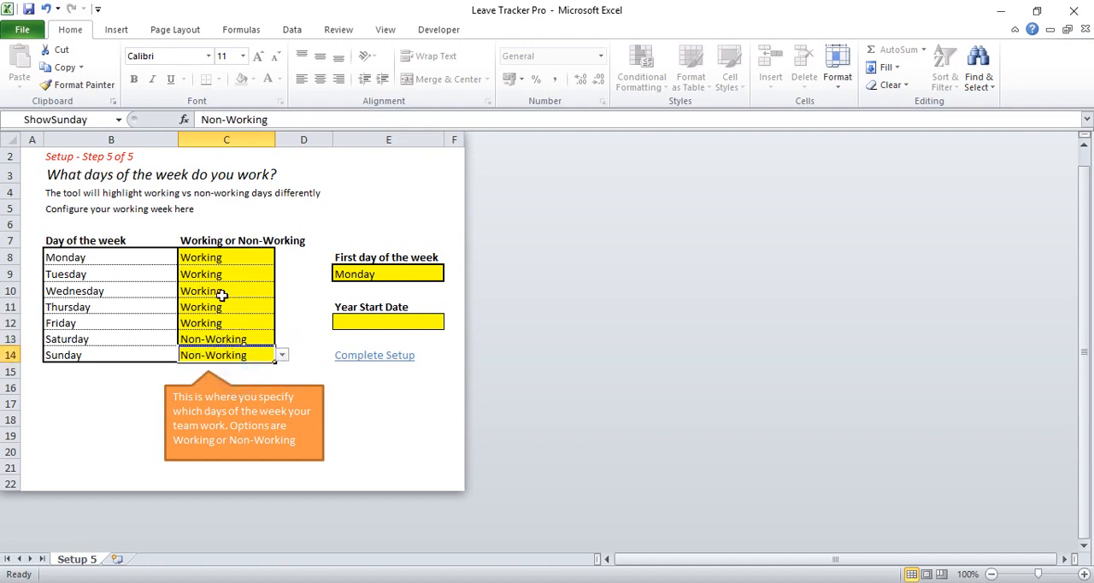
Choose Monday as the first day of the week
click(378, 273)
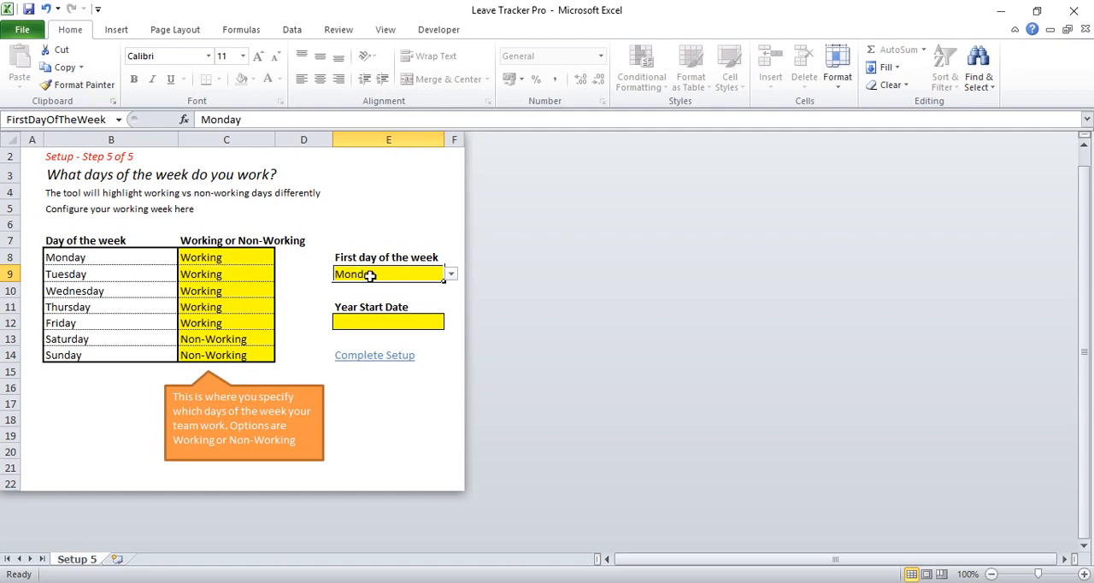
click(451, 275)
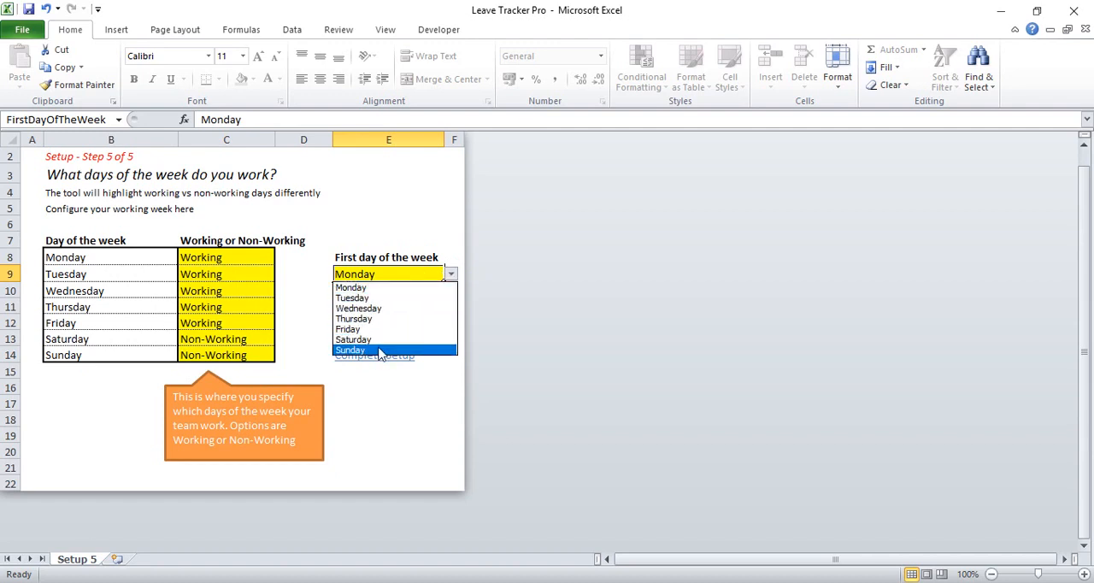
click(355, 289)
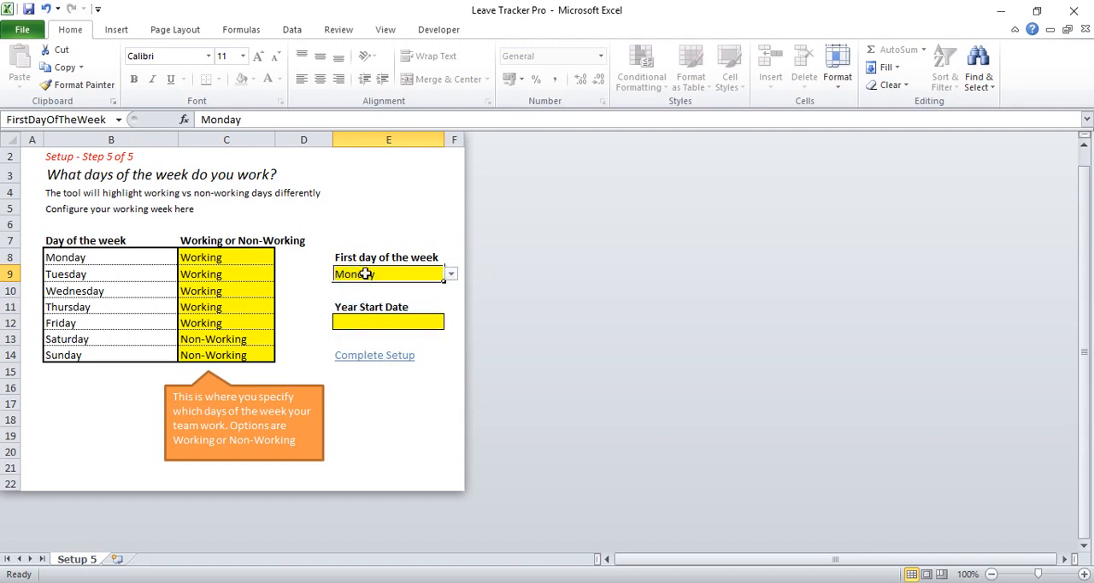
Set the year start date to 2017-03-01, confirm the year range, and complete the setup
click(365, 322)
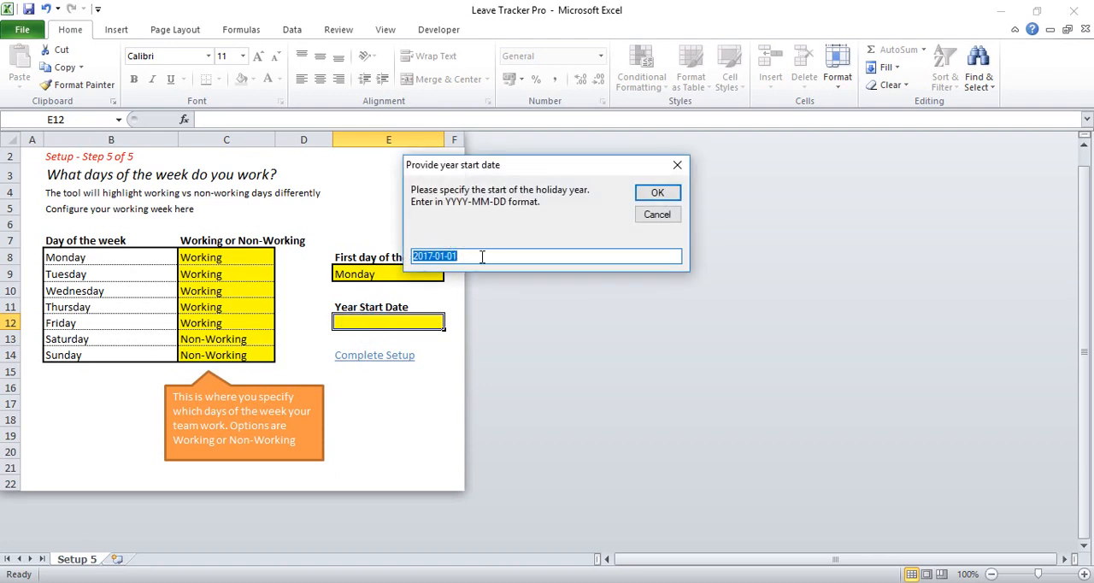
click(448, 256)
text(3)
drag(470, 259, 416, 262)
click(460, 258)
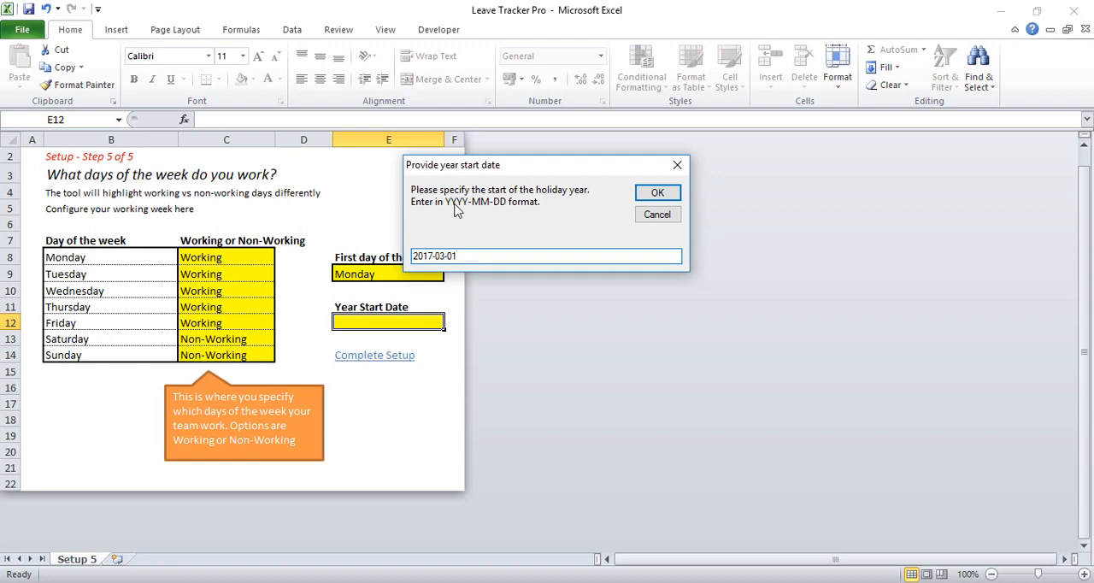
click(654, 195)
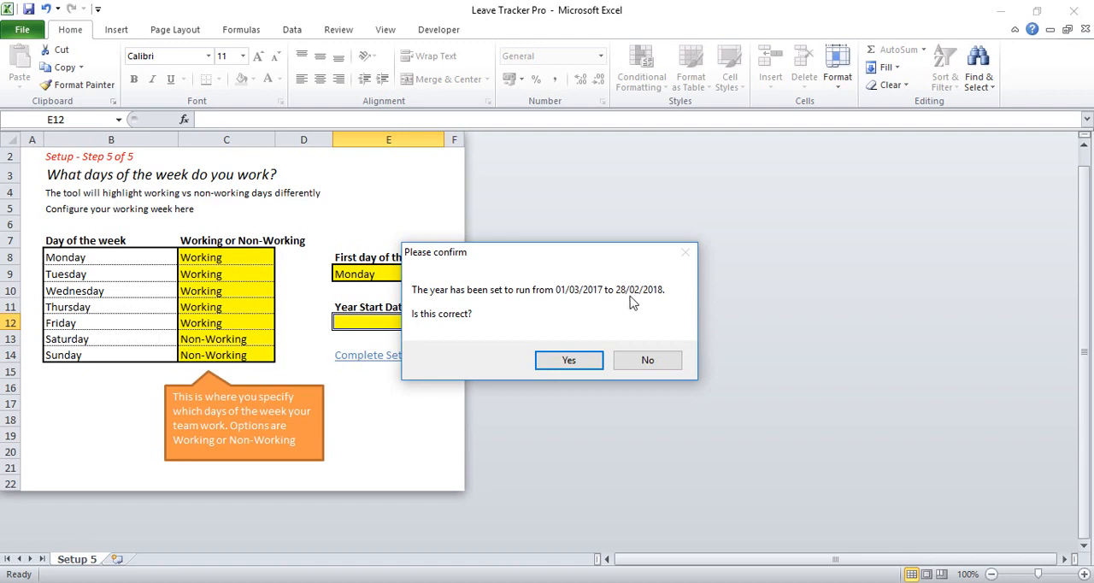
click(570, 364)
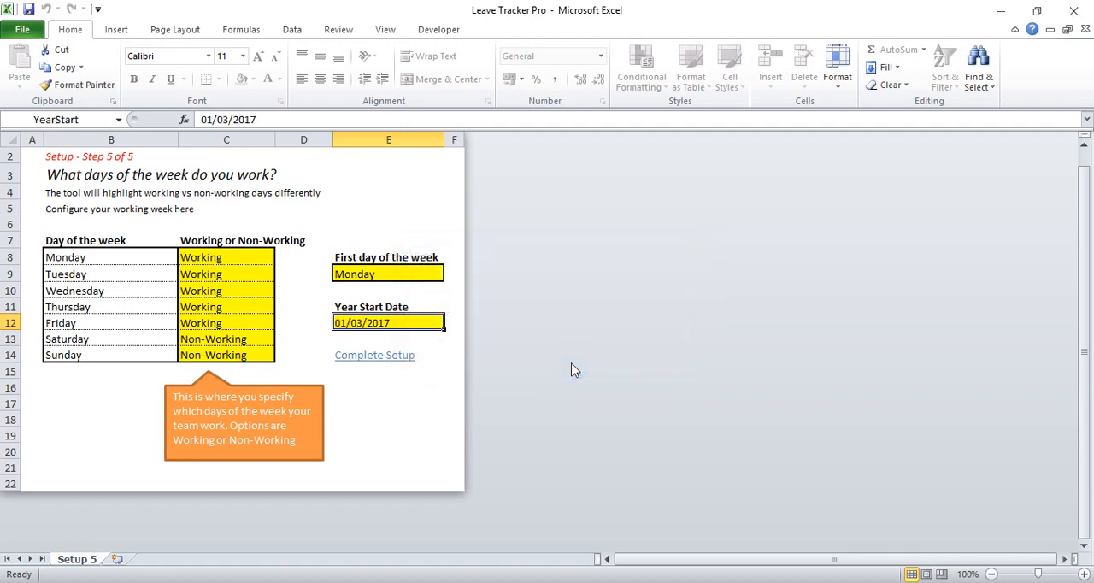
click(369, 356)
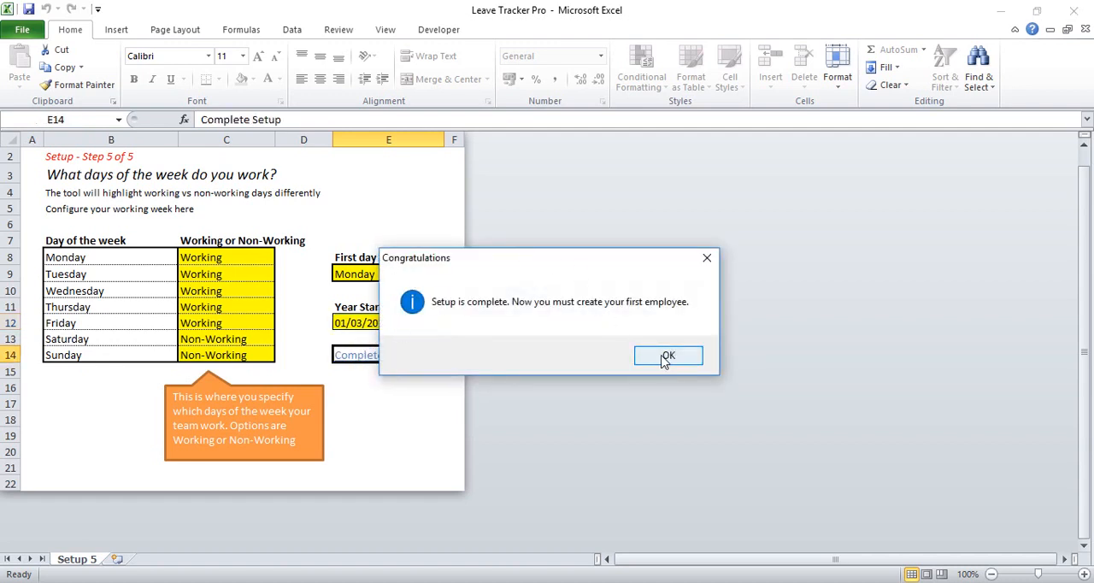
click(666, 357)
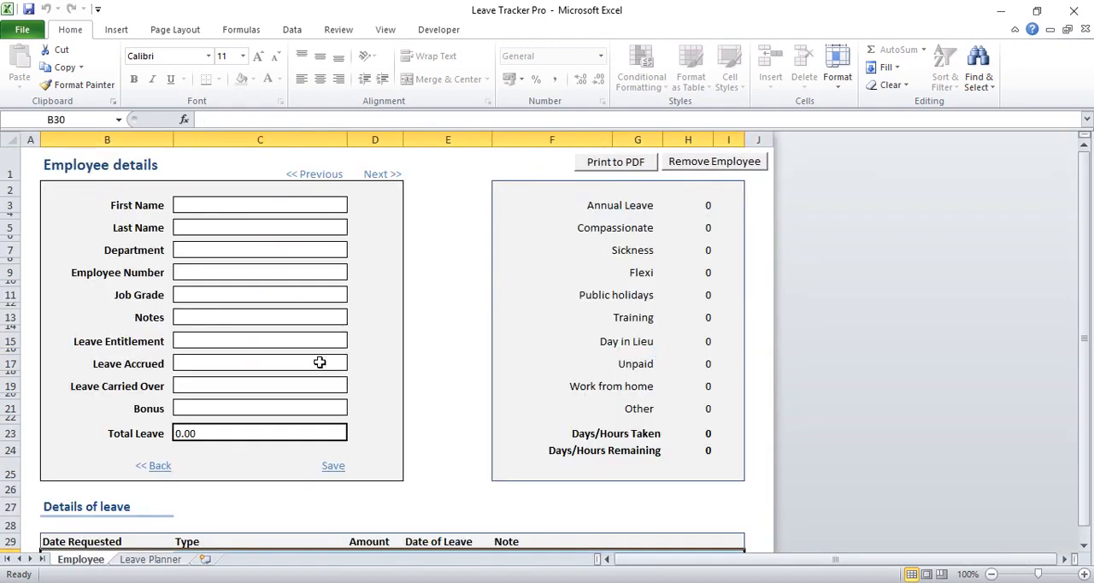
Enter the first employee's first name and last name in the employee details
click(219, 205)
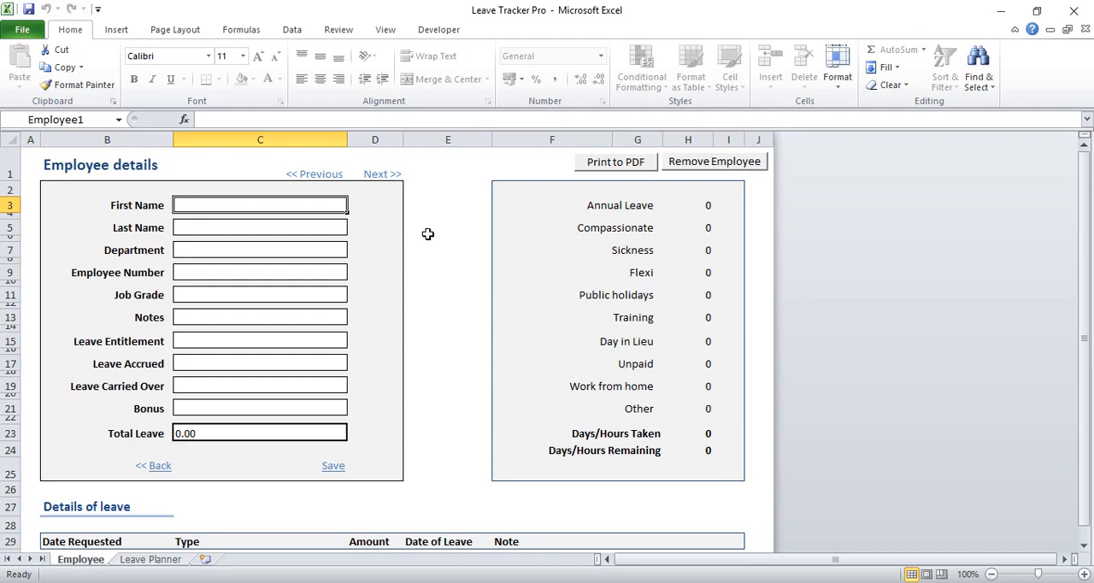
text(Liz)
key(Return)
key(Return)
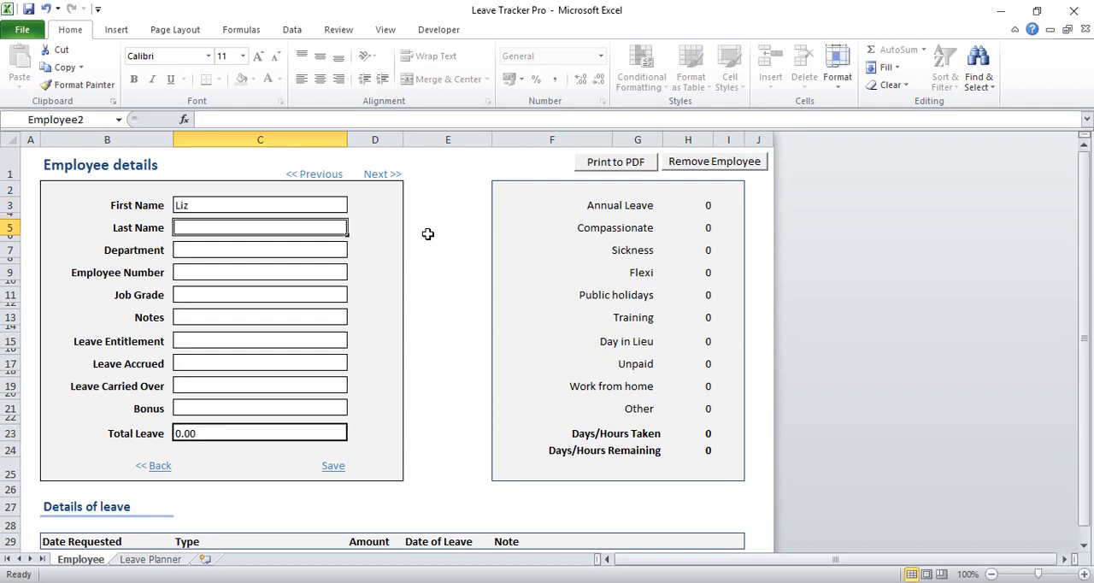
text(B)
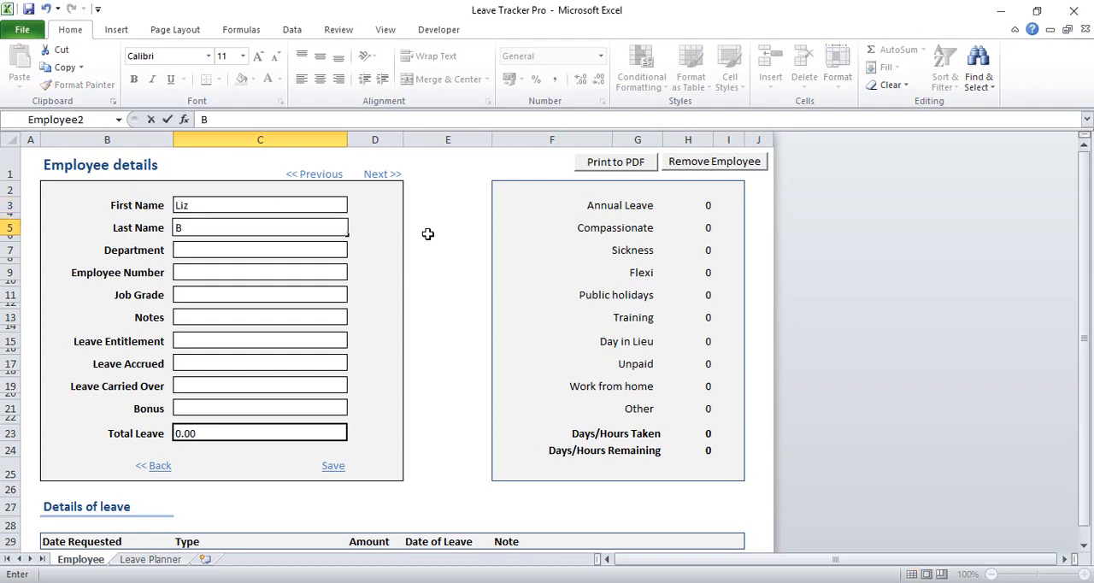
text(alpin)
Set the employee's department to IT and fill in the employee number
click(264, 246)
text(IT)
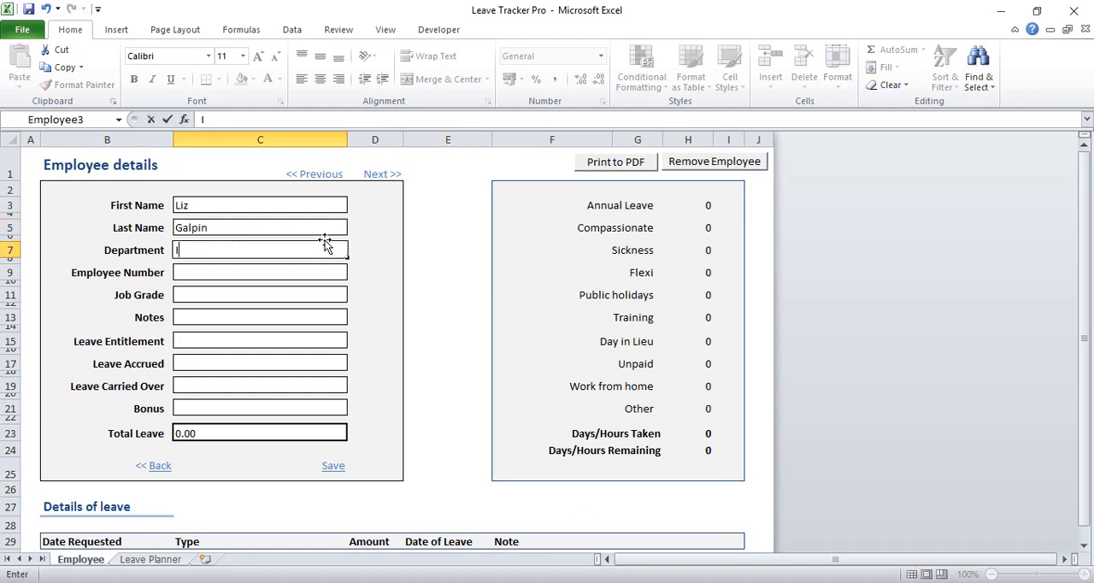
key(Return)
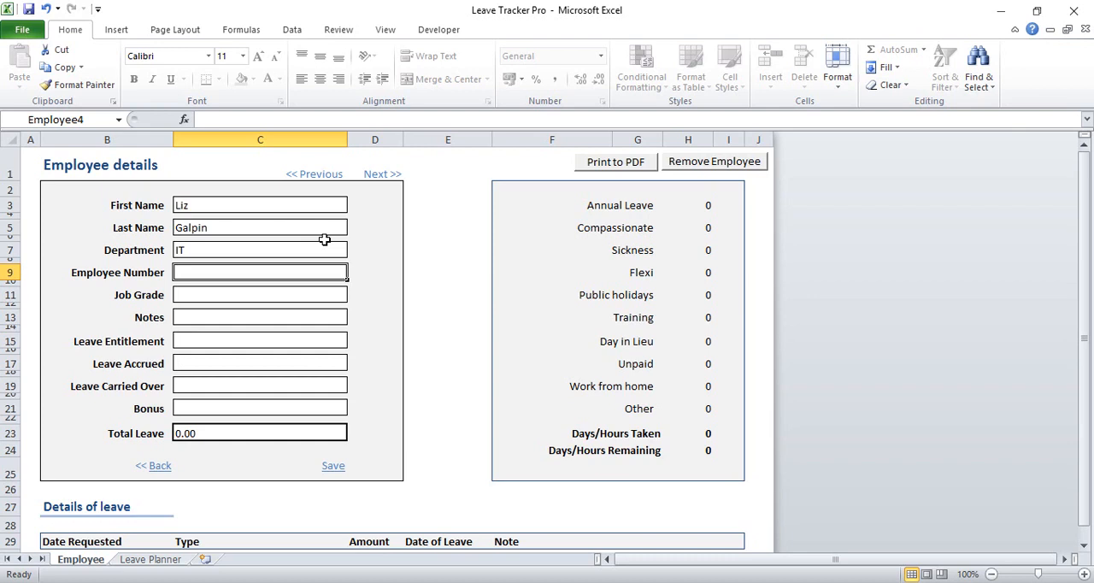
text(2345)
key(Return)
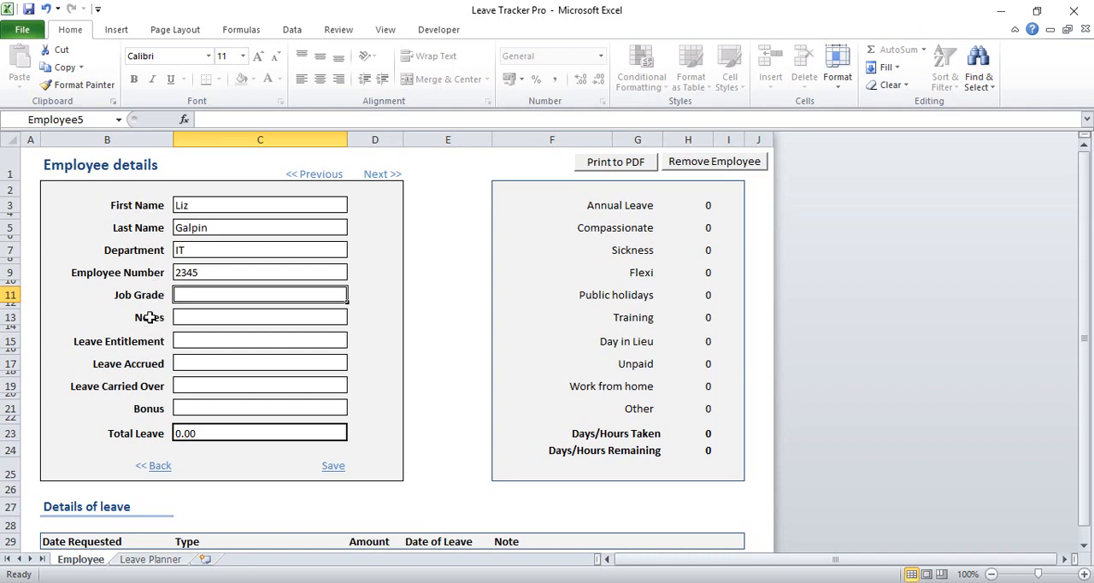
Set the job grade to 12 and enter the note "5 bonus days as 5 year of service"
text(12)
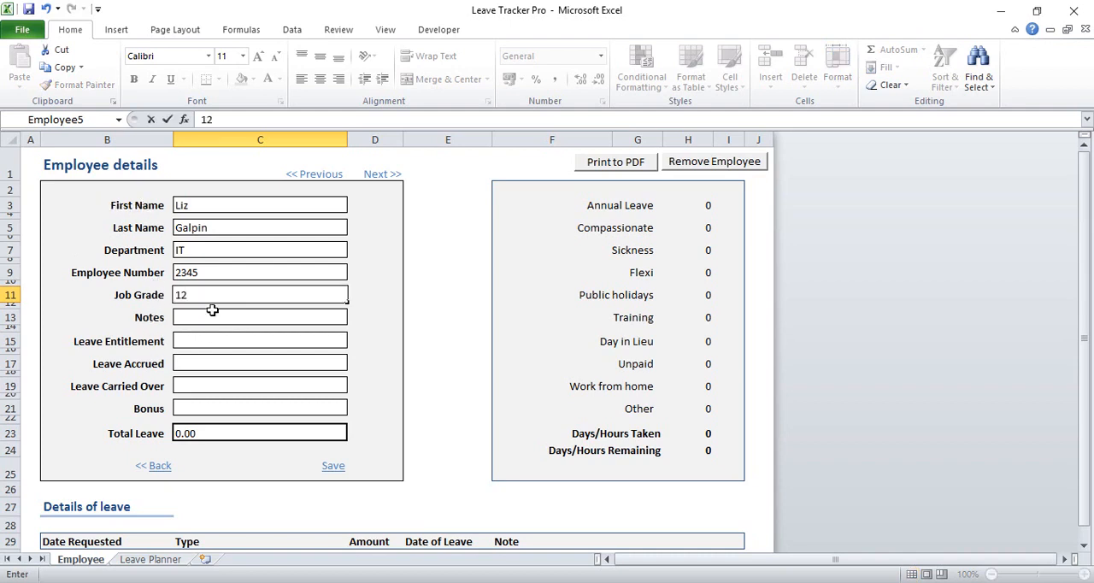
click(213, 313)
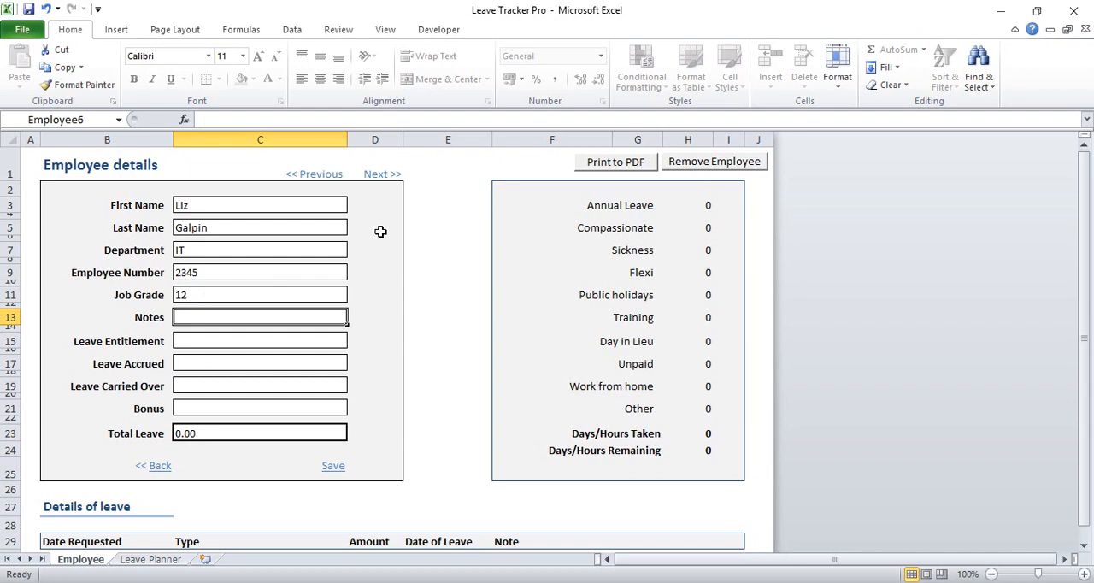
text(5 bon)
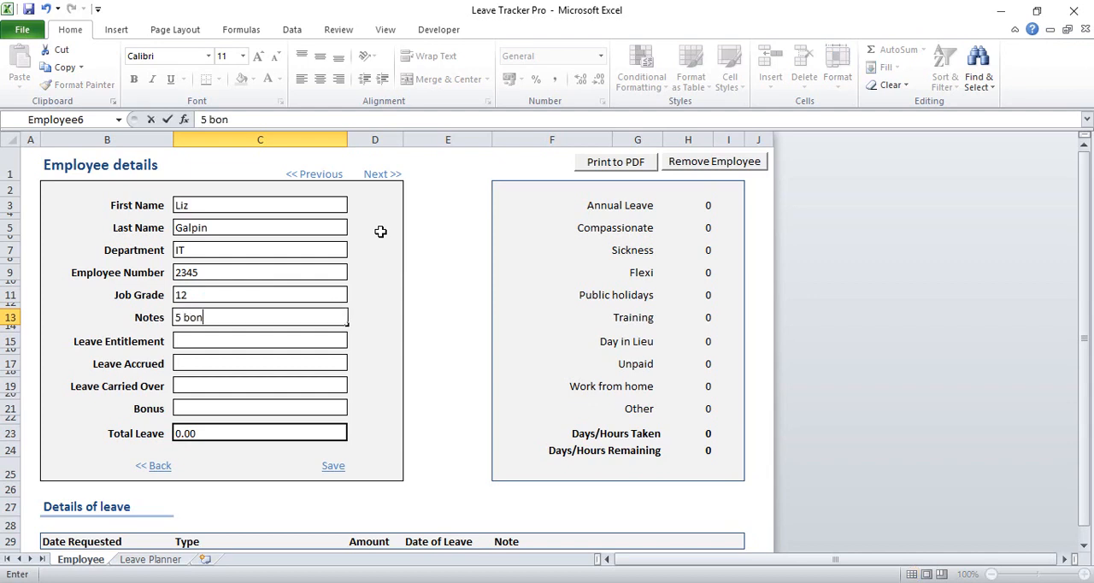
text(us days as 5 ye)
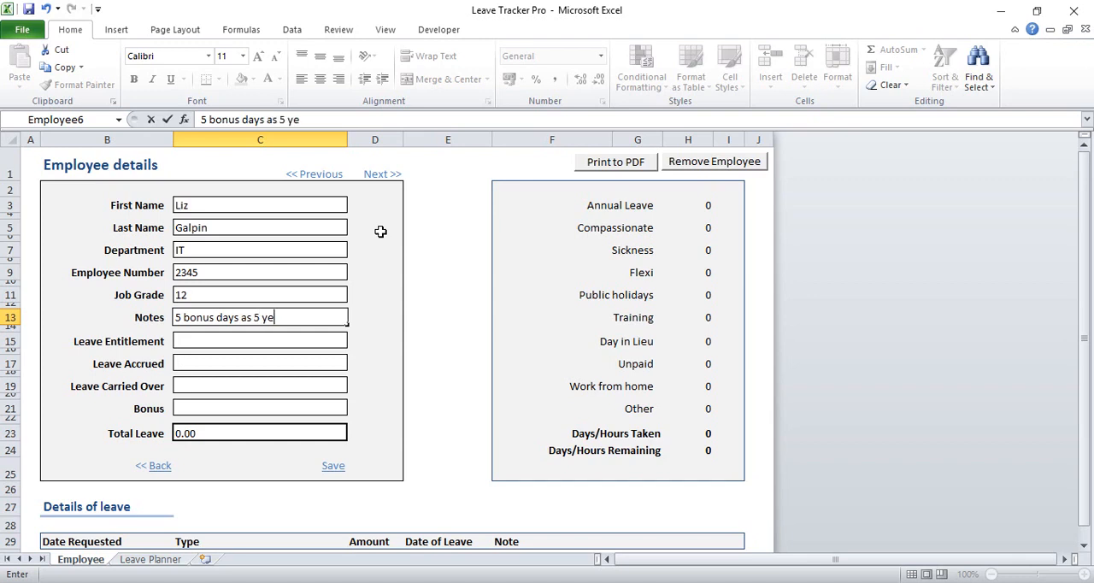
text(ar of service)
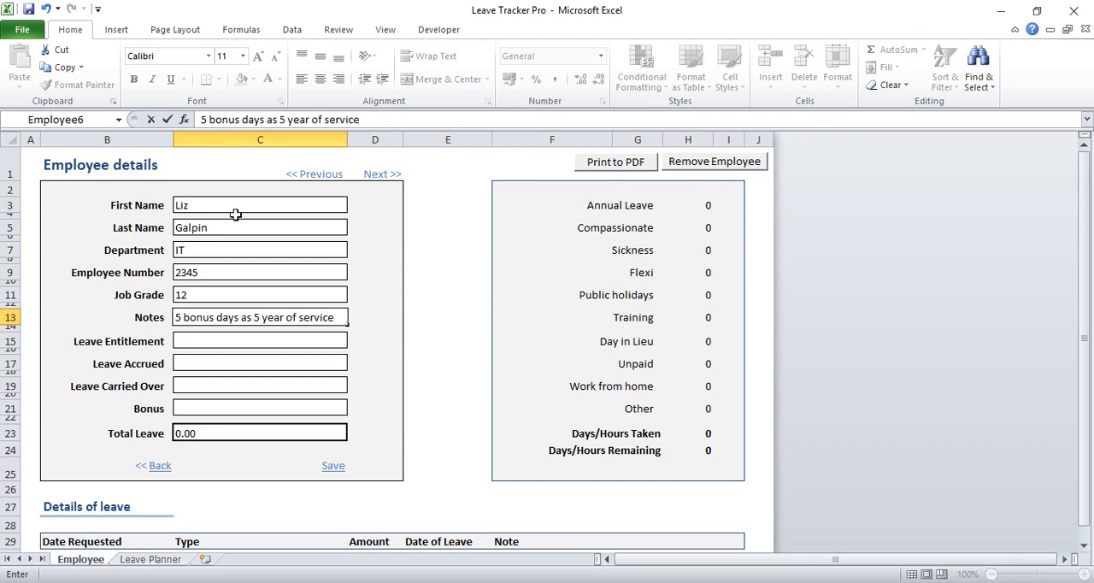
Set the first employee's leave entitlement to 19 and leave accrued to 0
click(197, 341)
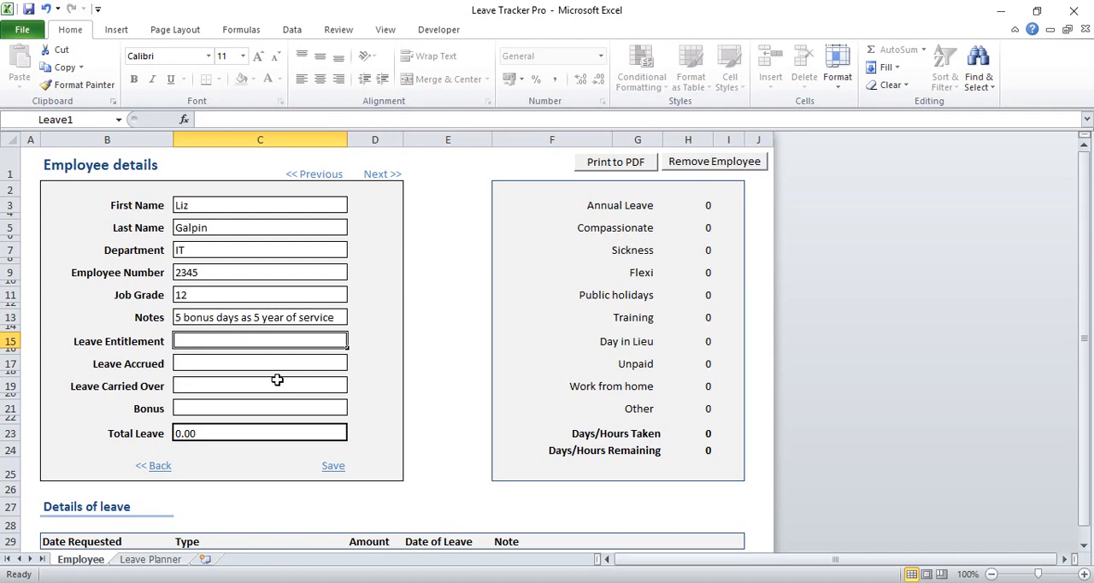
text(19)
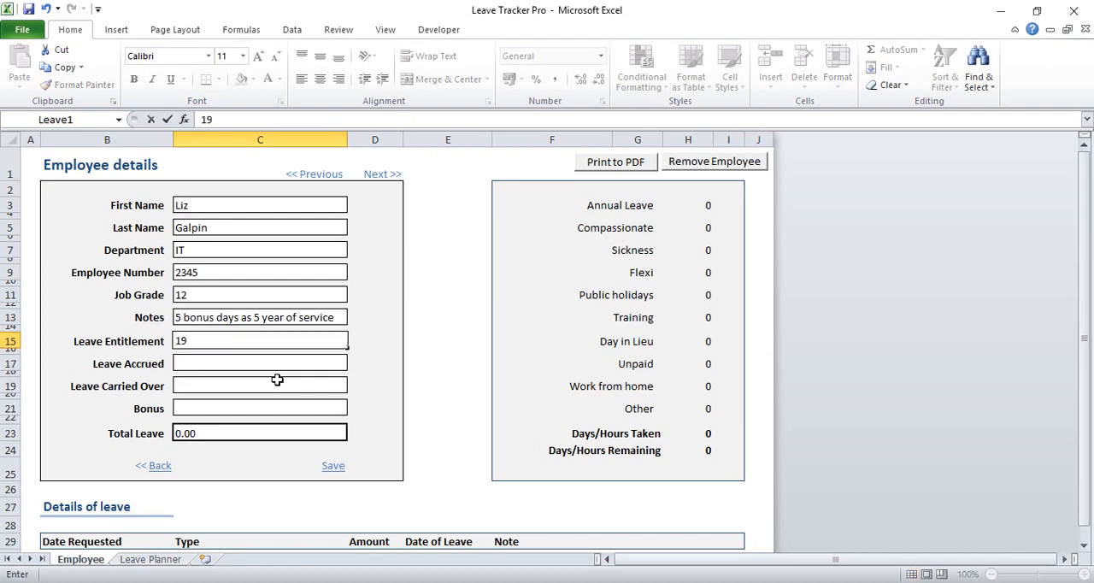
key(Return)
key(Return)
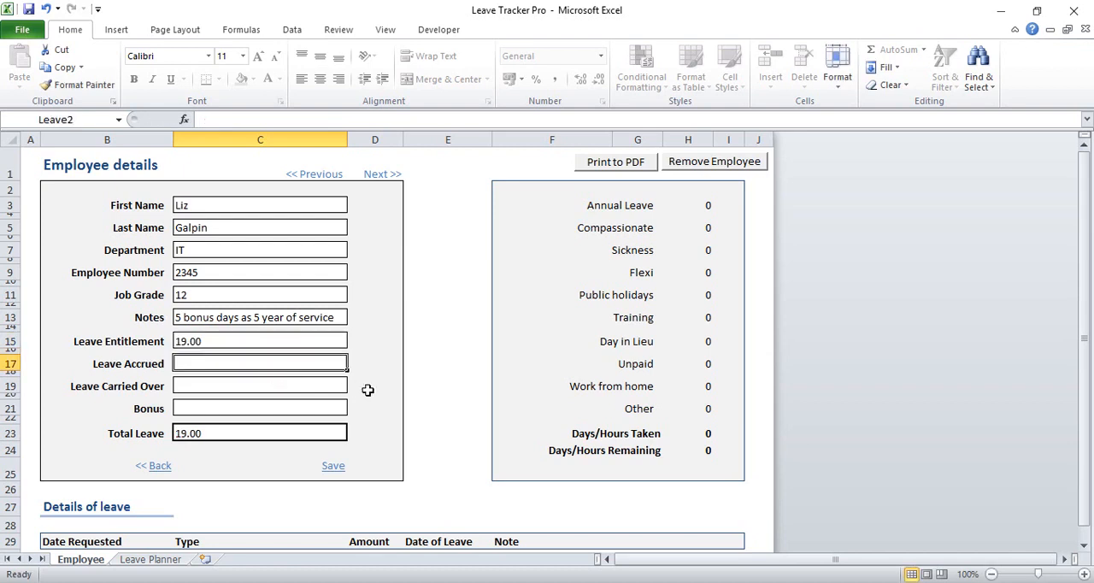
text(0)
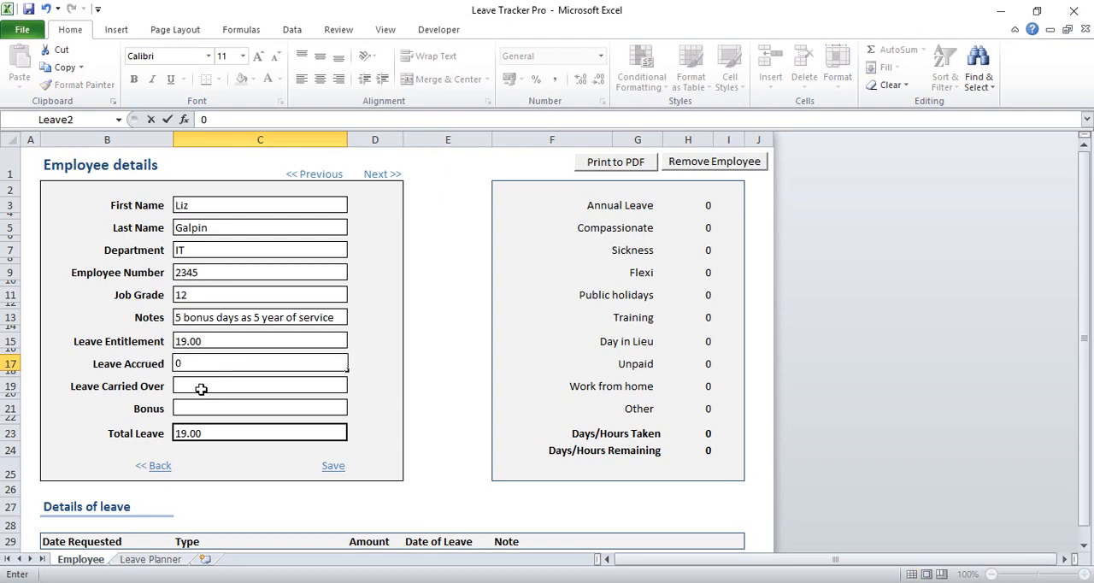
key(Return)
Set the leave carried over to 1 and the bonus to 5, and save the employee record
text(1)
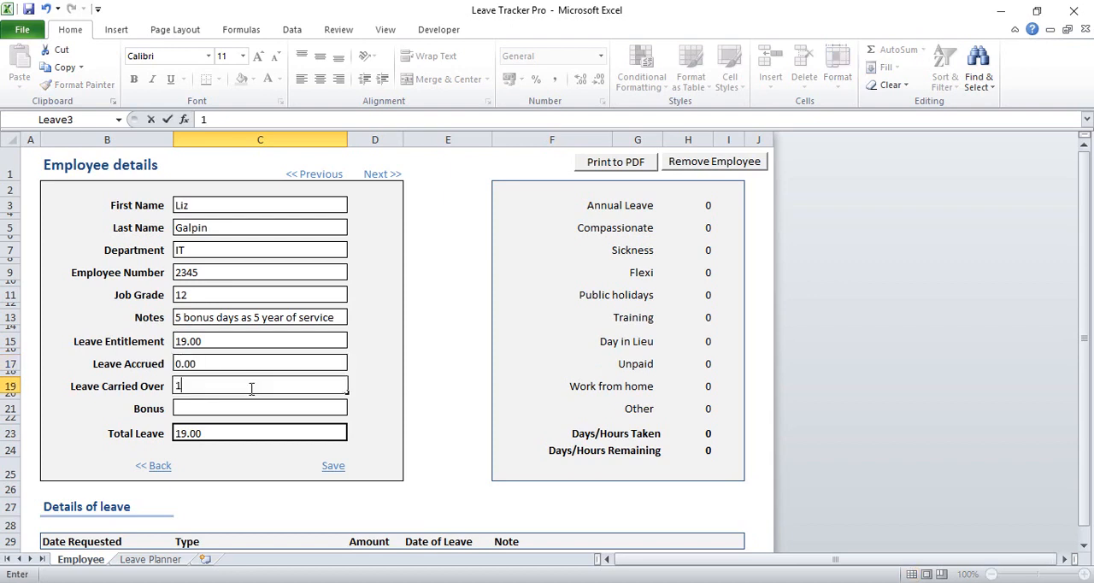
key(Return)
text(5)
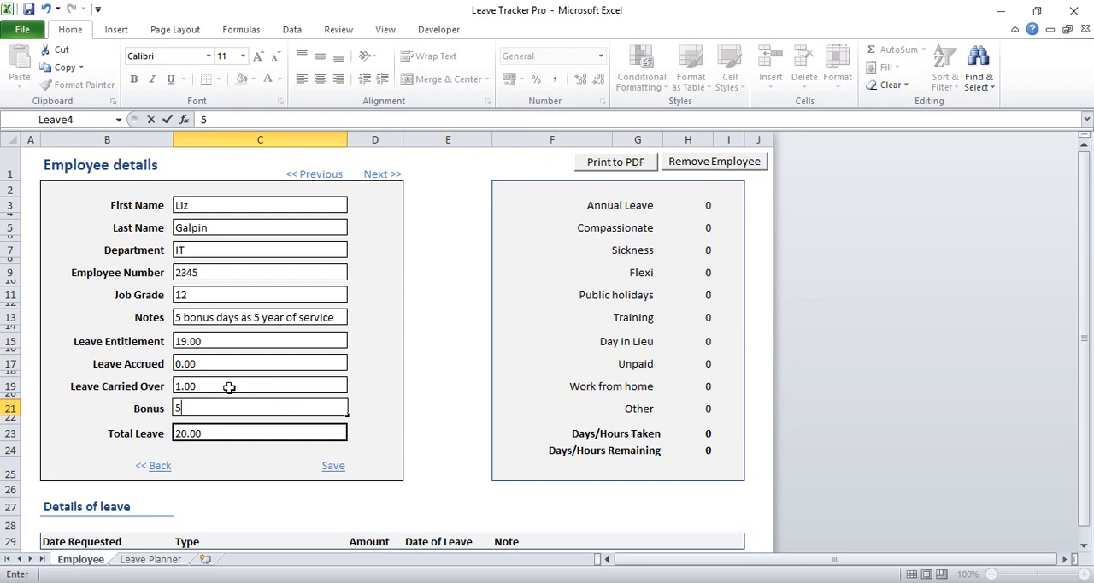
key(Return)
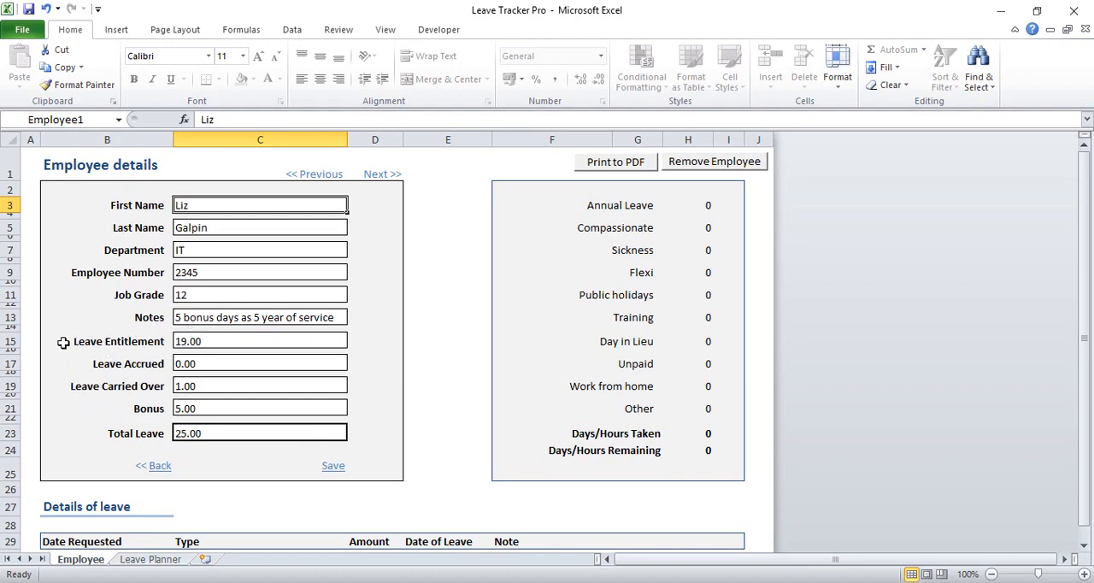
click(334, 466)
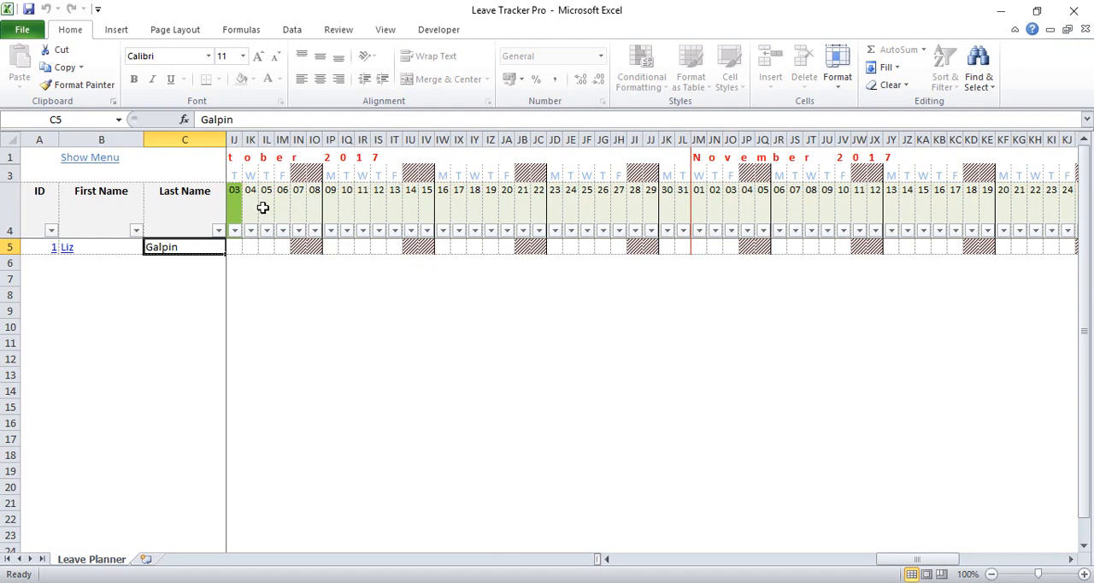
drag(261, 208, 385, 208)
drag(246, 157, 380, 157)
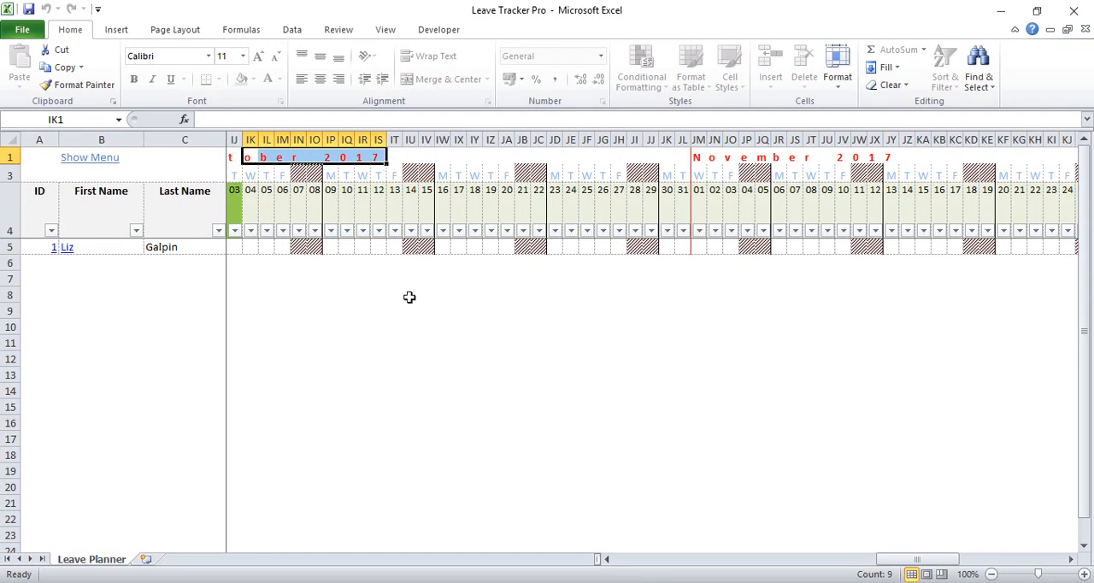
click(234, 193)
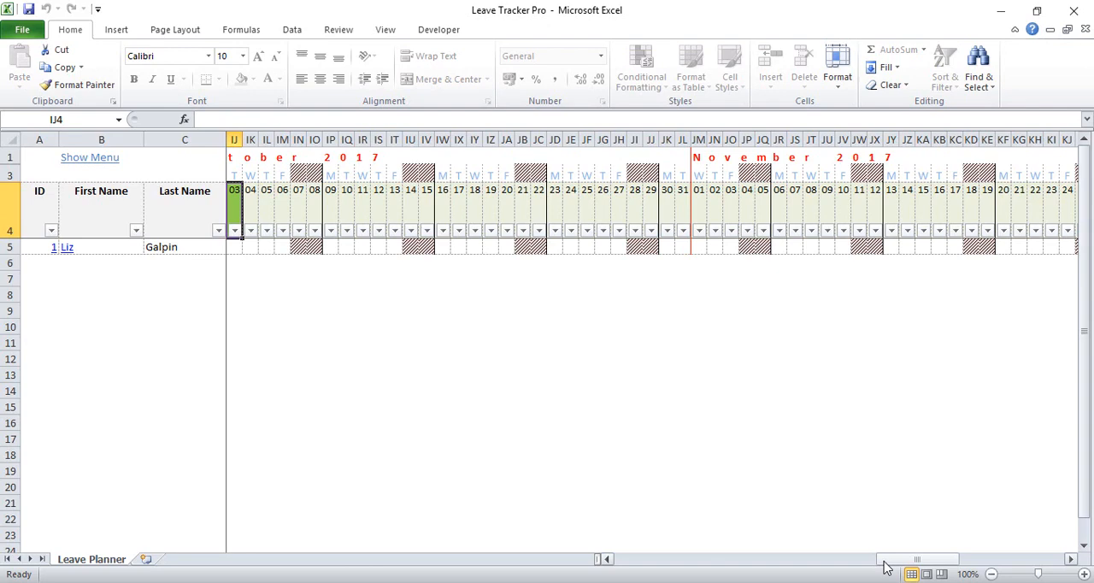
mouse_move(886, 562)
mouse_down()
mouse_move(841, 561)
mouse_move(885, 562)
mouse_move(884, 572)
mouse_up()
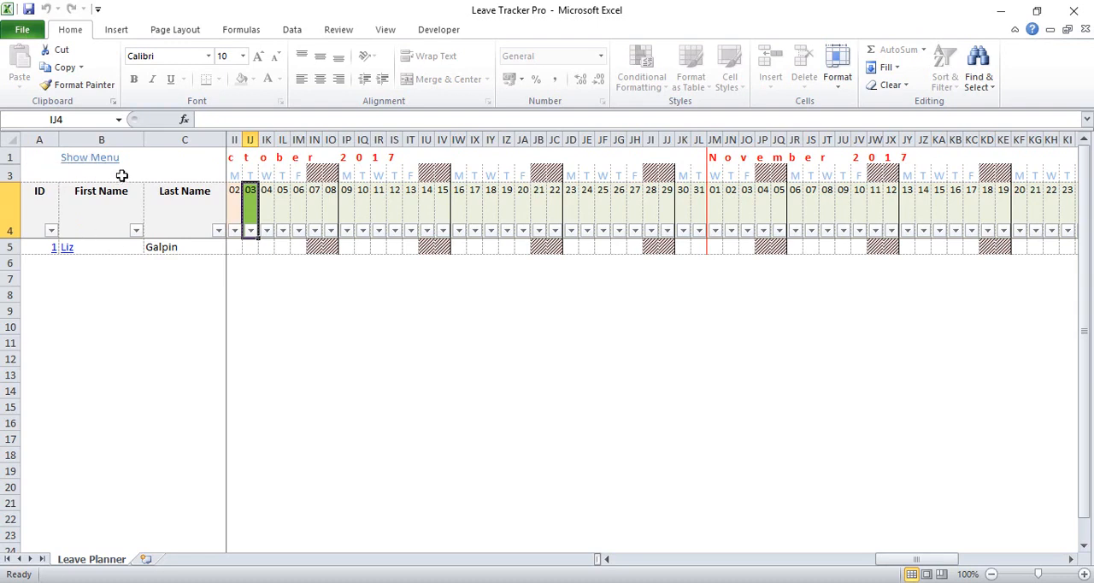
Add a second employee and fill in the employee's first name and last name
click(74, 156)
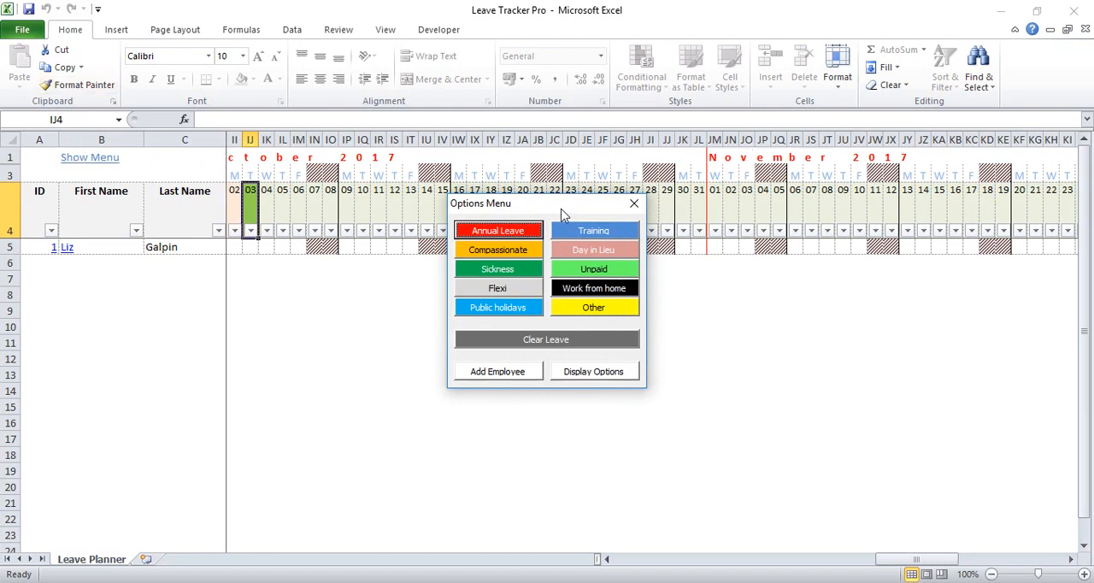
drag(562, 213, 573, 193)
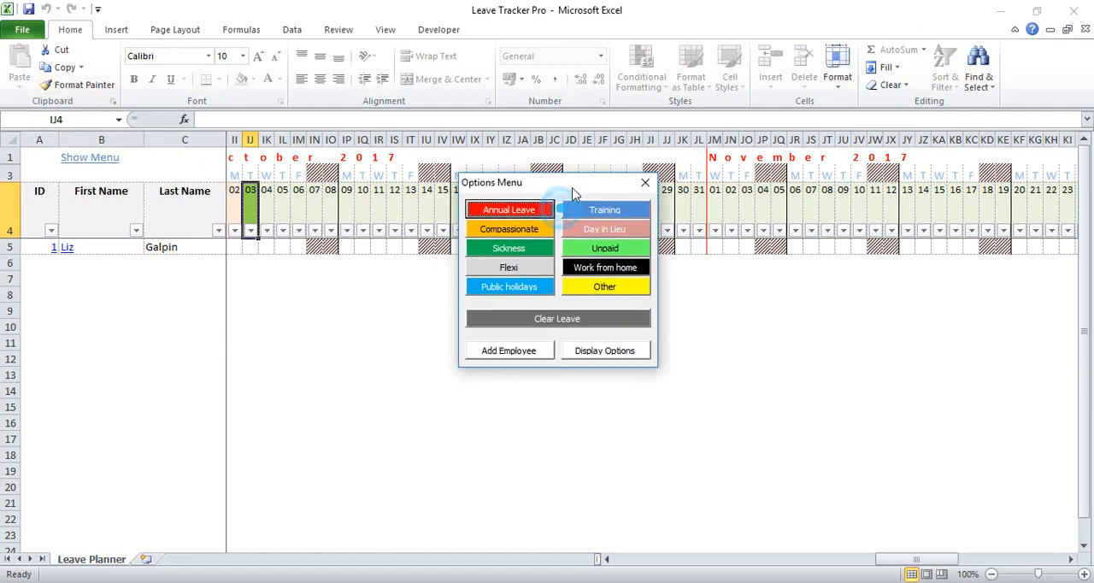
click(502, 351)
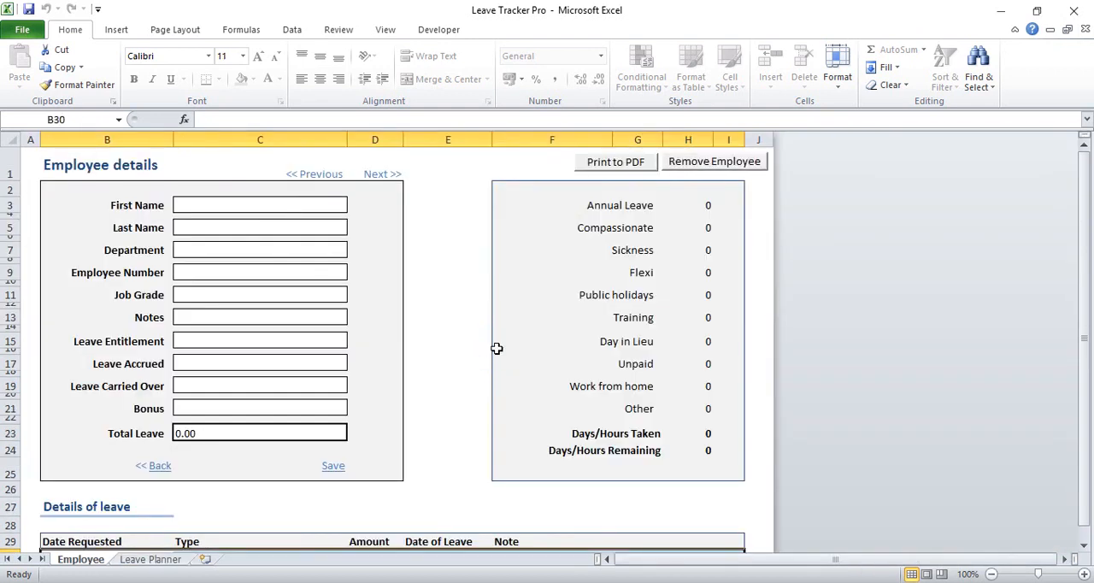
click(275, 204)
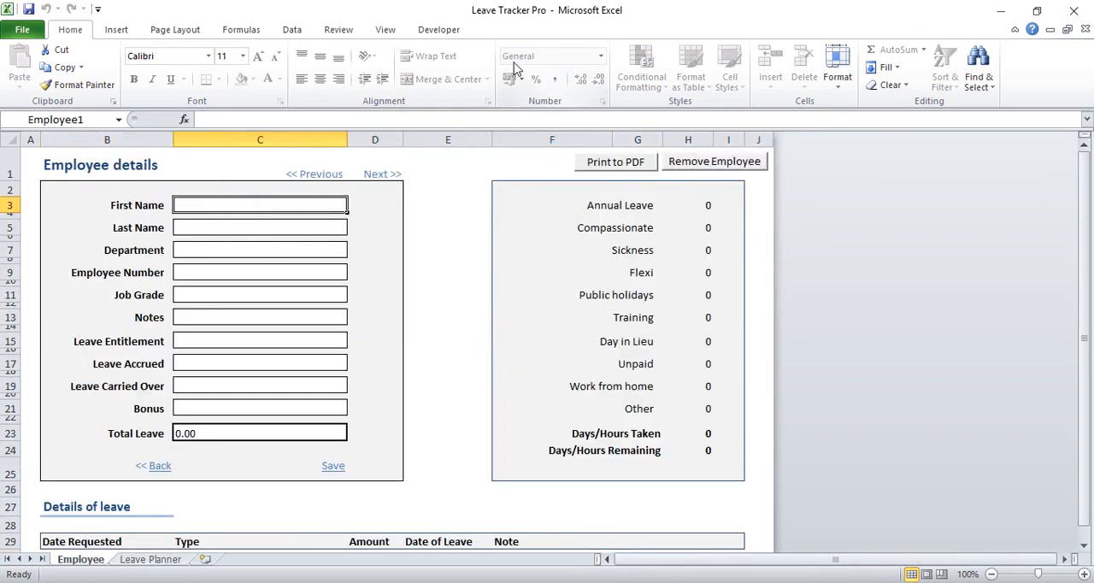
text(Ben)
key(Return)
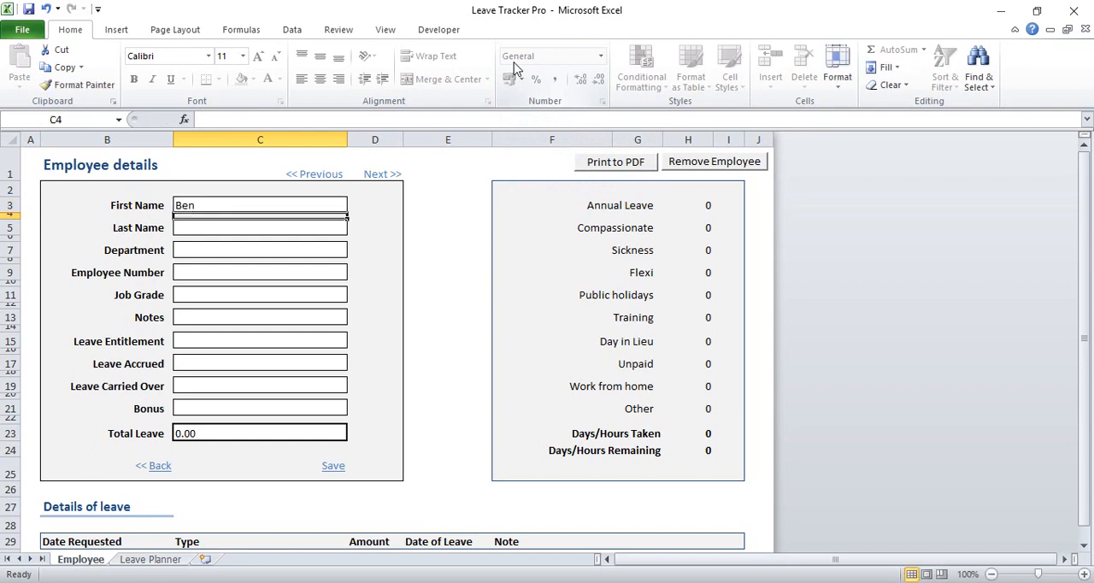
key(Return)
text(Smith)
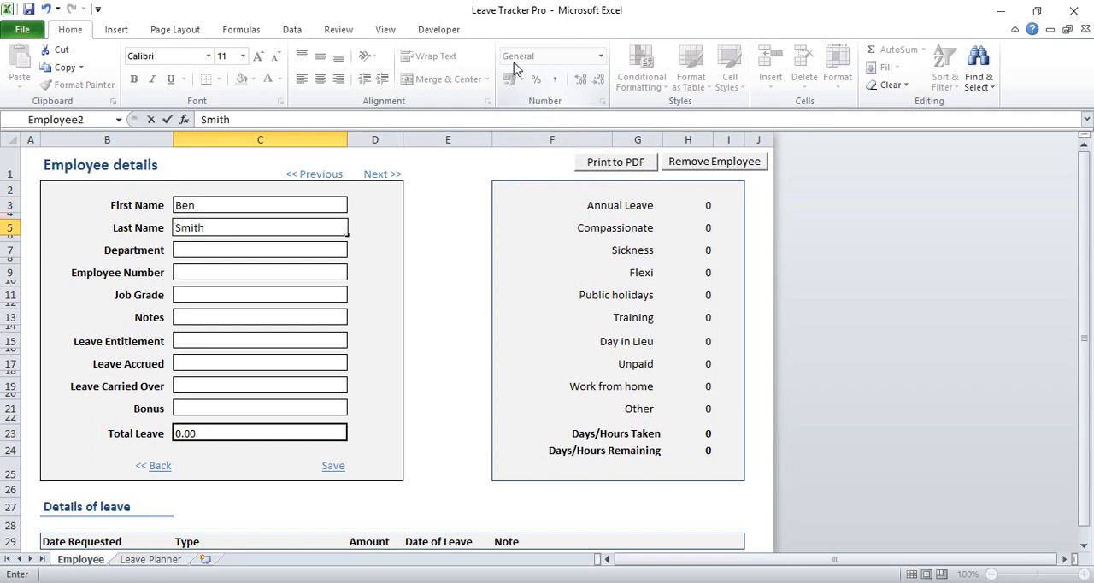
Set the second employee's leave entitlement to 23 and leave carried over to 2, and save the record
click(251, 339)
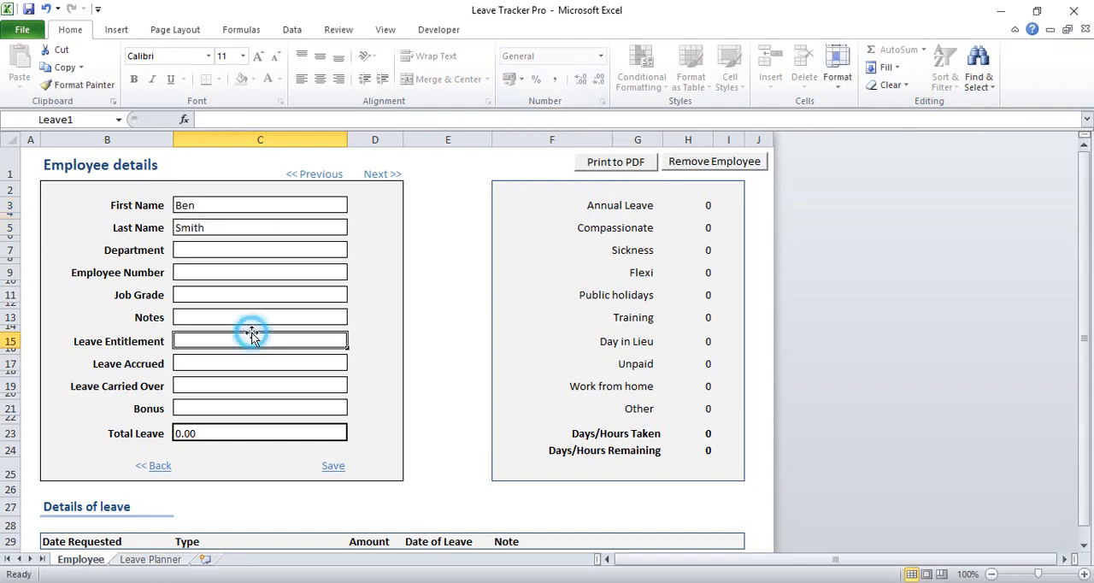
text(23)
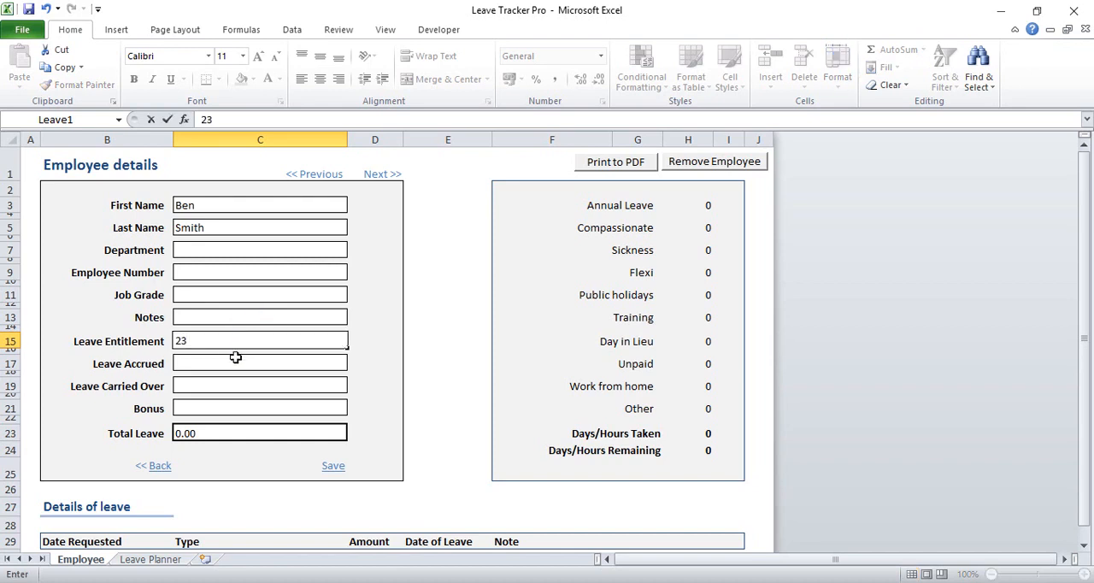
click(235, 360)
click(229, 386)
text(2)
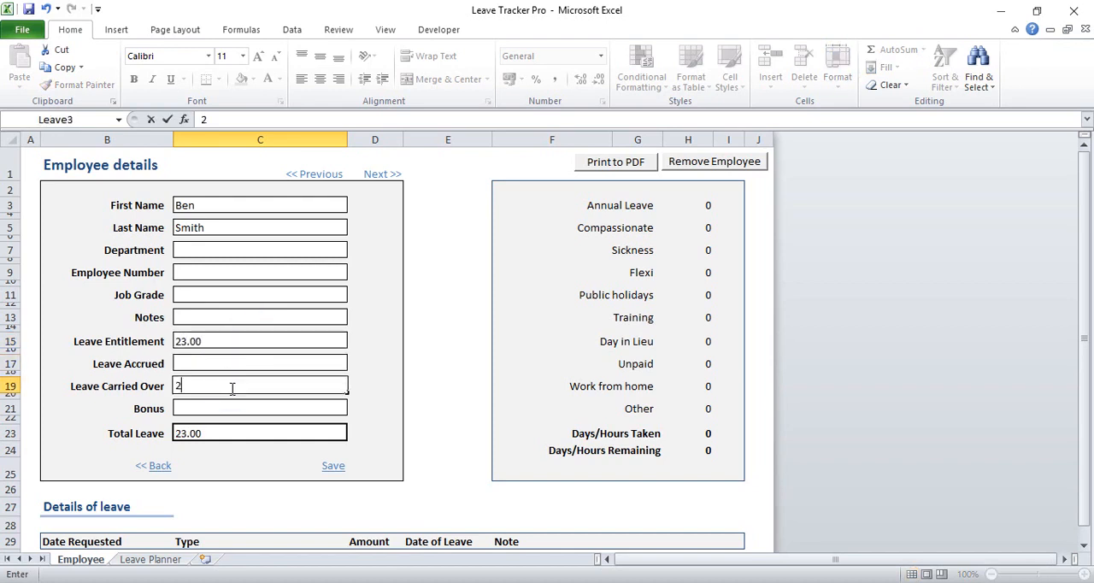
click(221, 363)
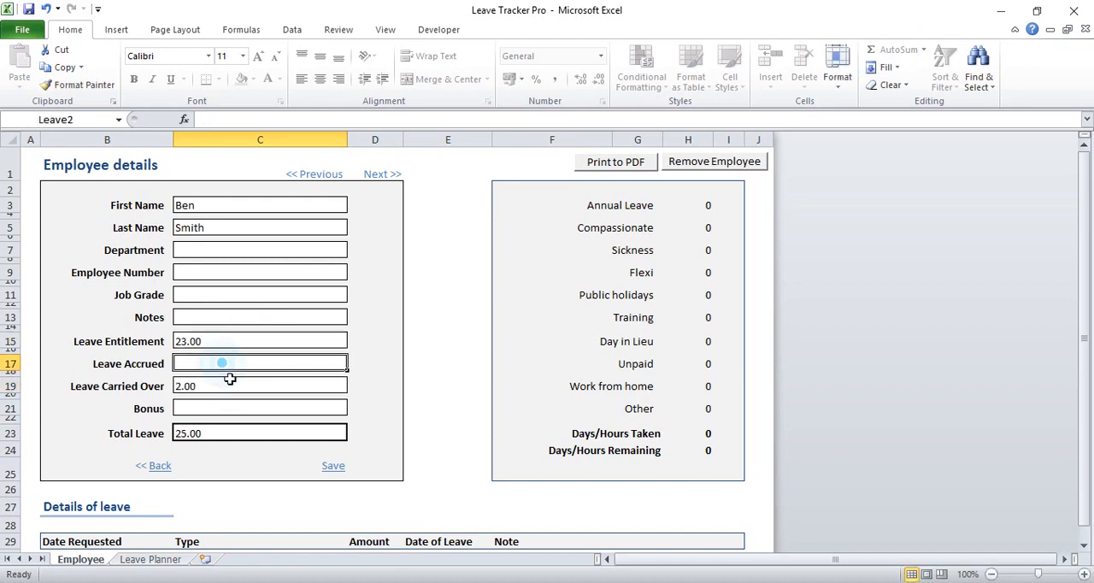
click(333, 465)
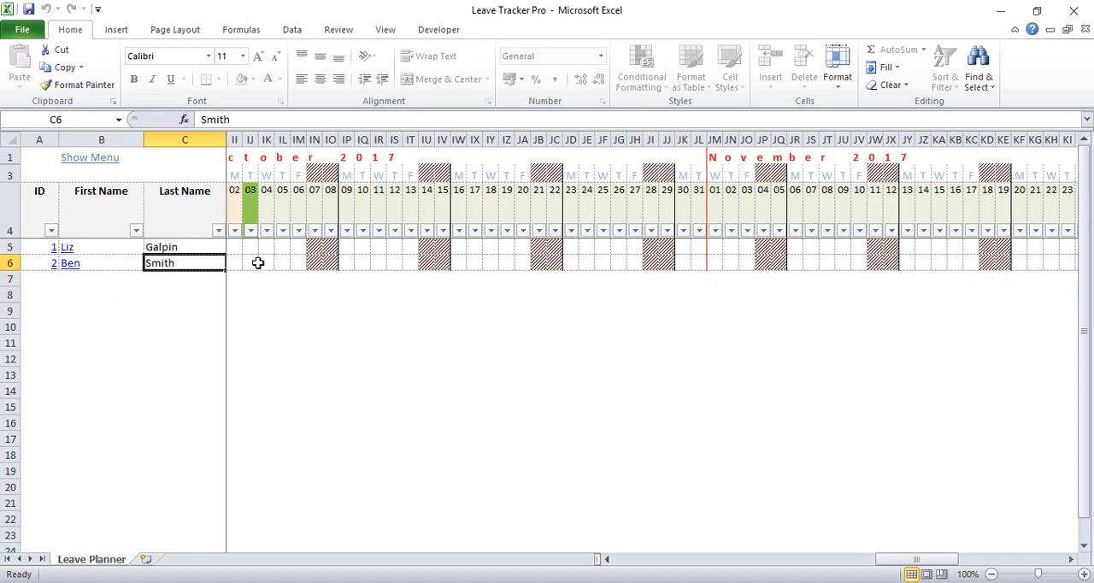
Reopen the second employee's record from the planner, set the department to IT and save it
drag(258, 262, 266, 262)
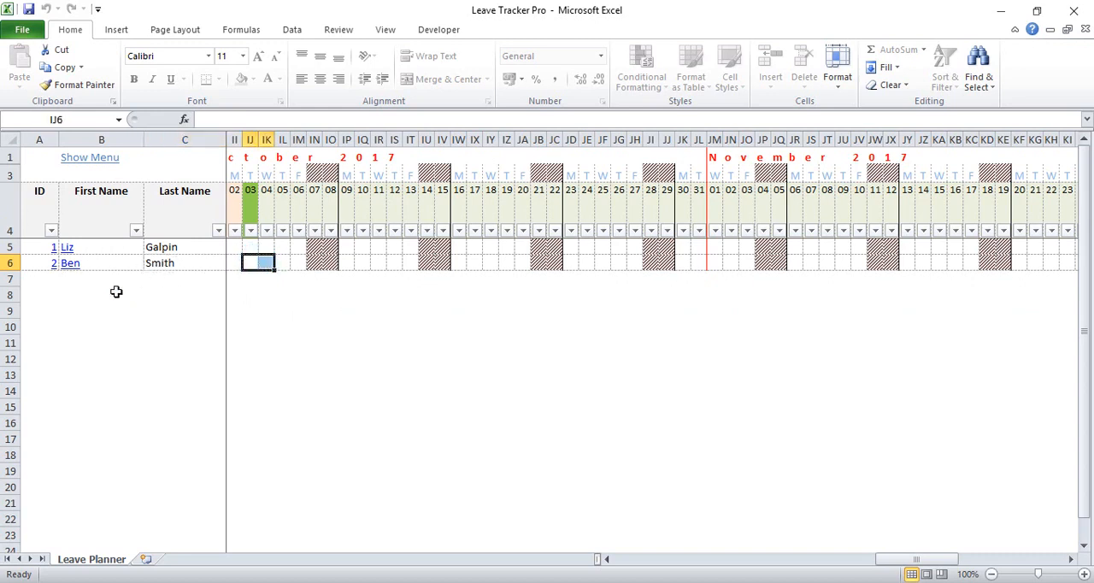
click(73, 263)
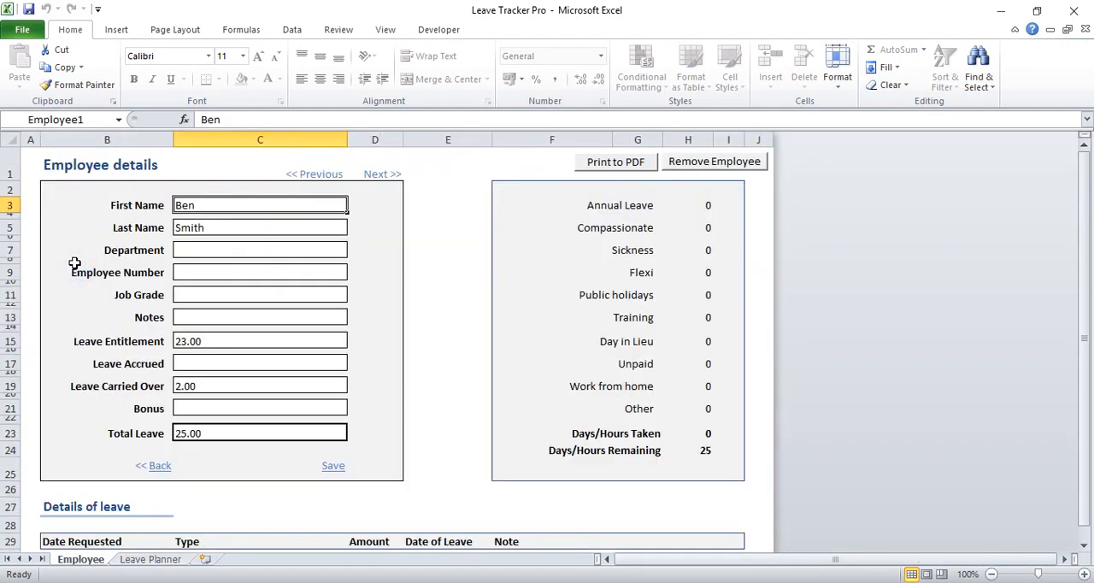
click(228, 247)
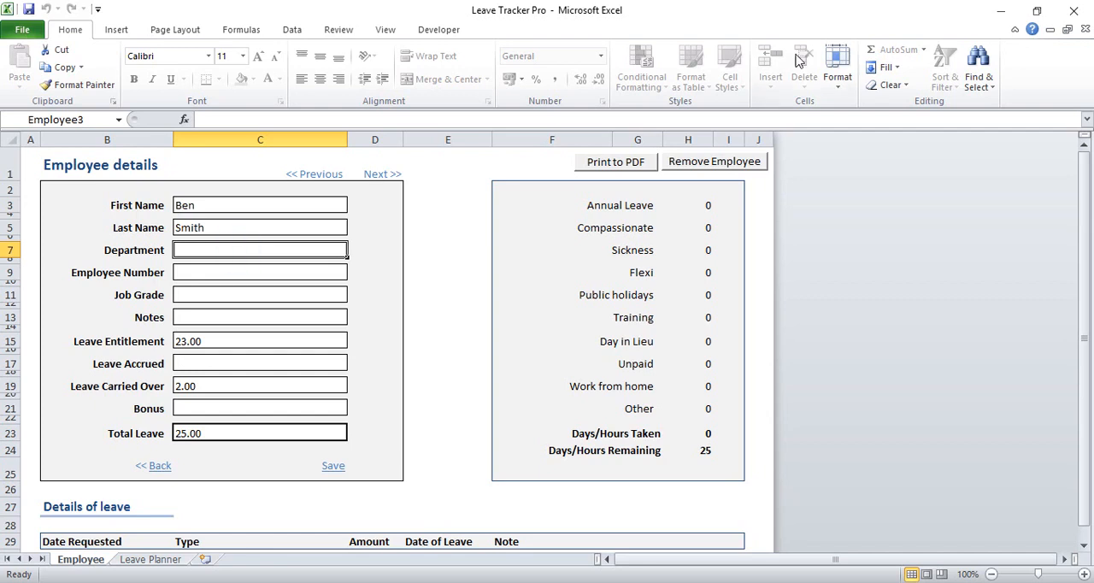
text(IT)
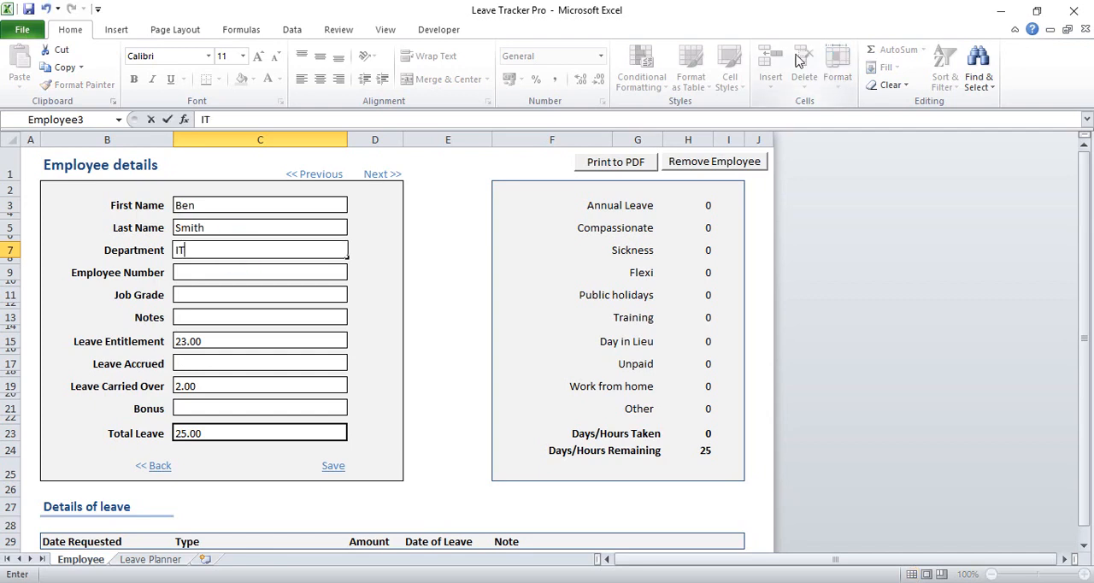
key(Return)
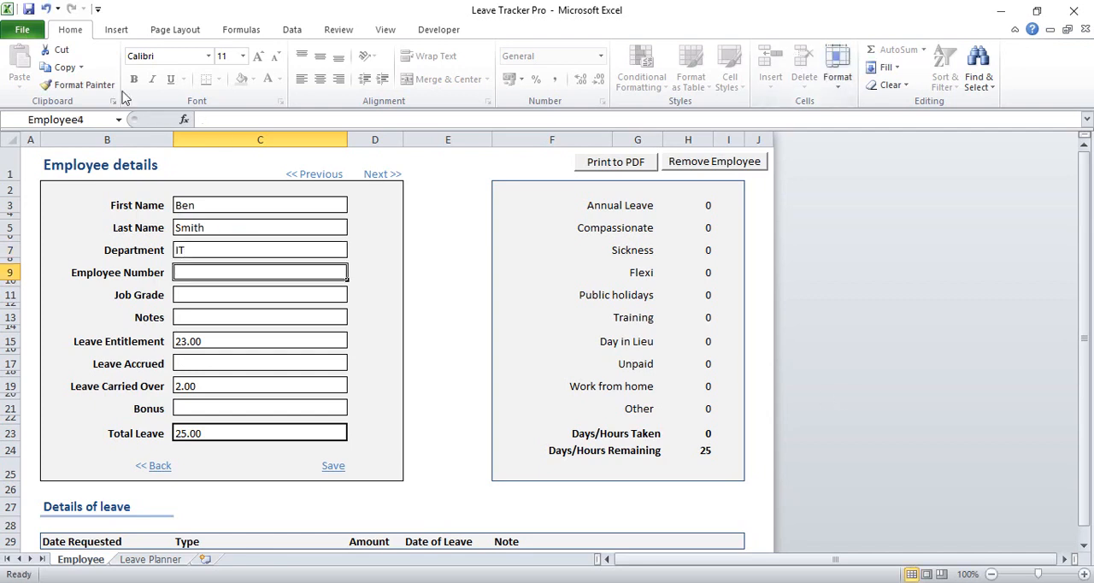
click(332, 465)
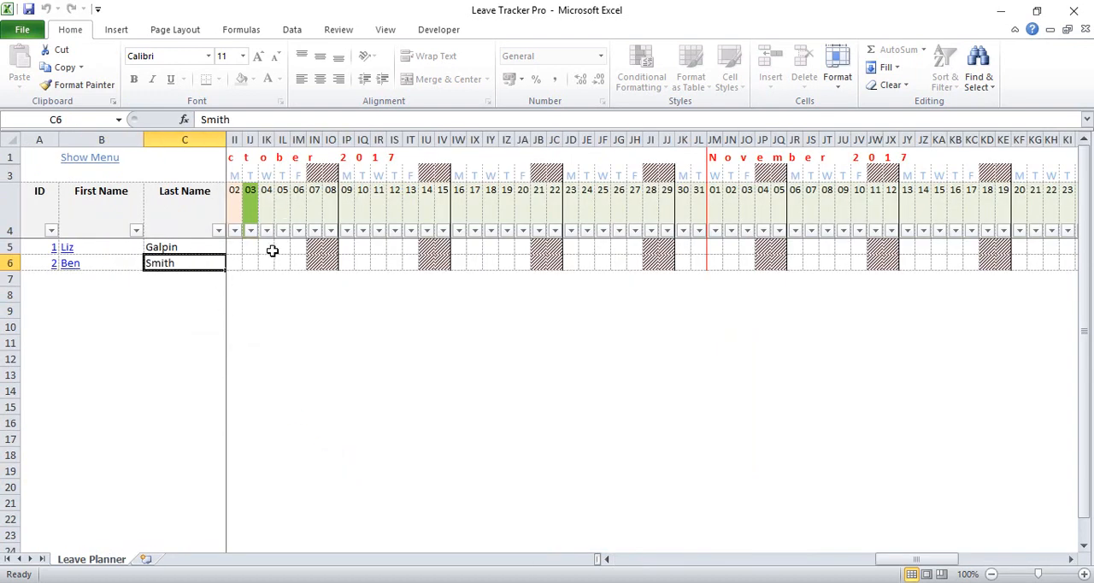
Start a leave entry for the second employee on 4 October 2017 with the leave type Day in Lieu
click(77, 157)
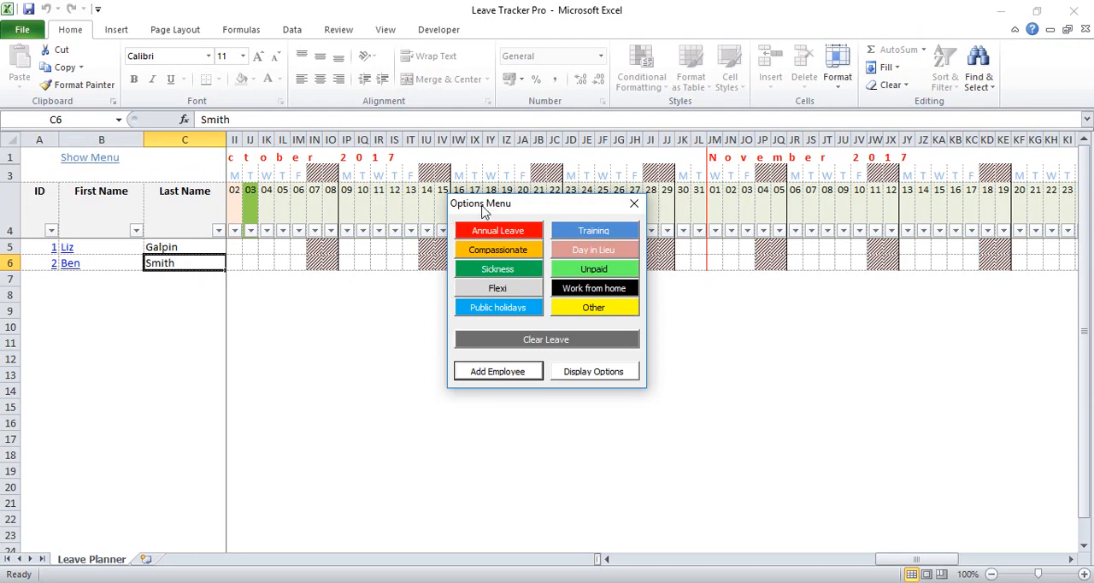
drag(483, 211, 743, 197)
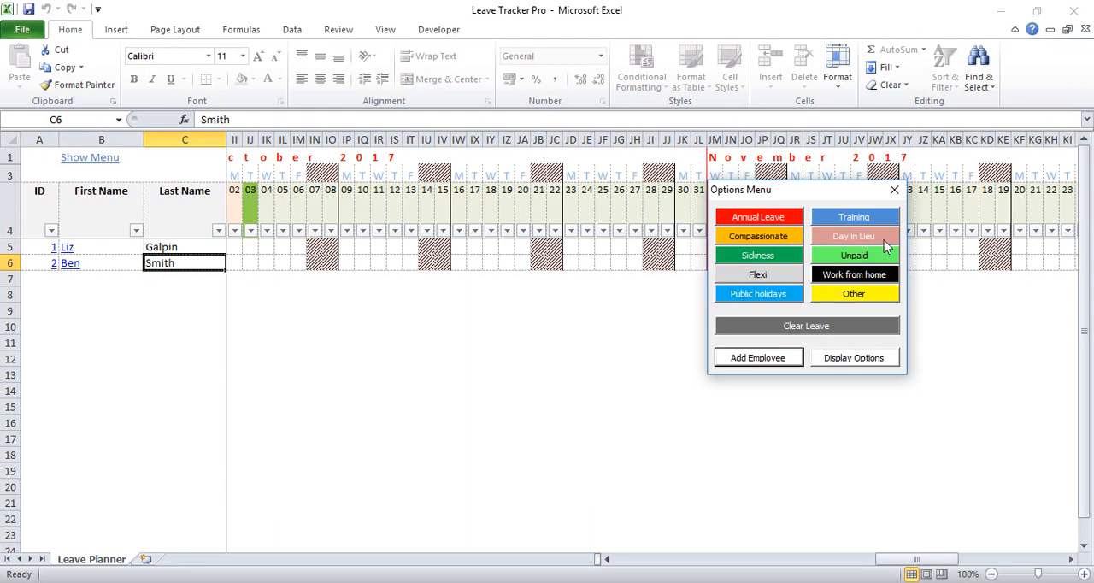
click(265, 263)
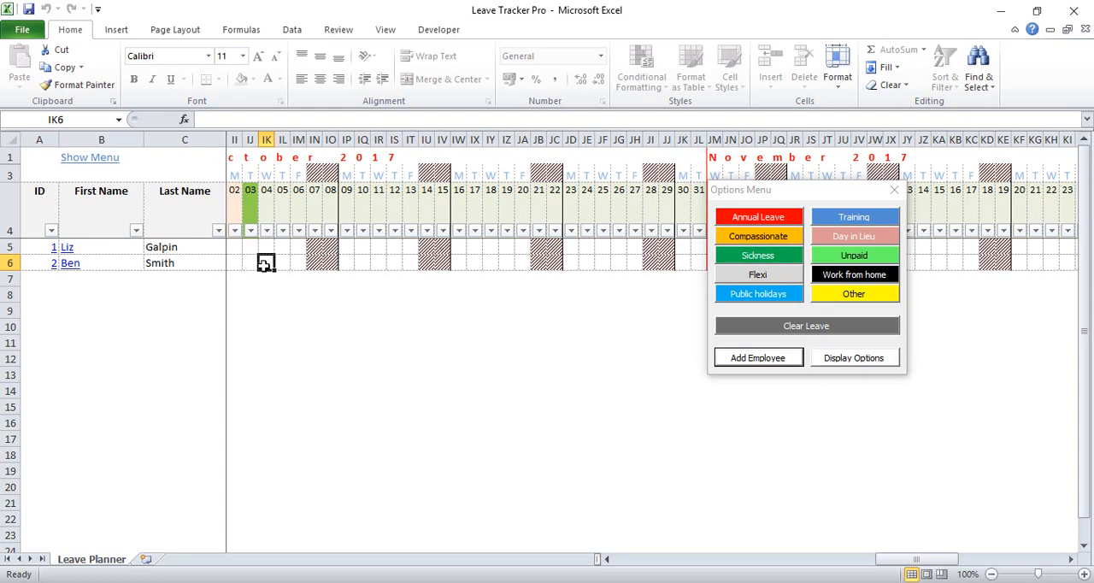
click(817, 197)
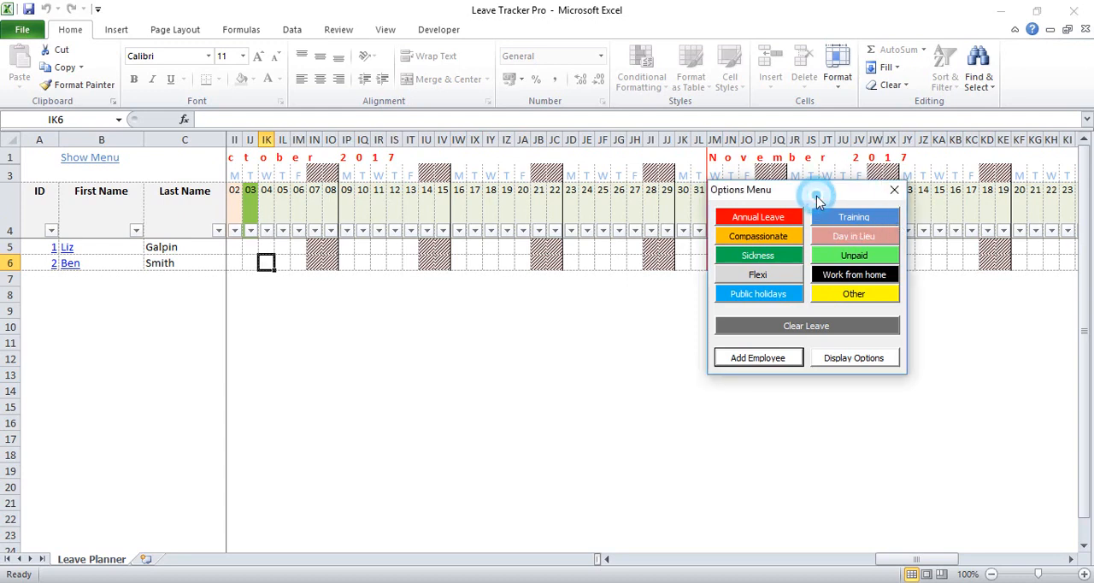
click(843, 238)
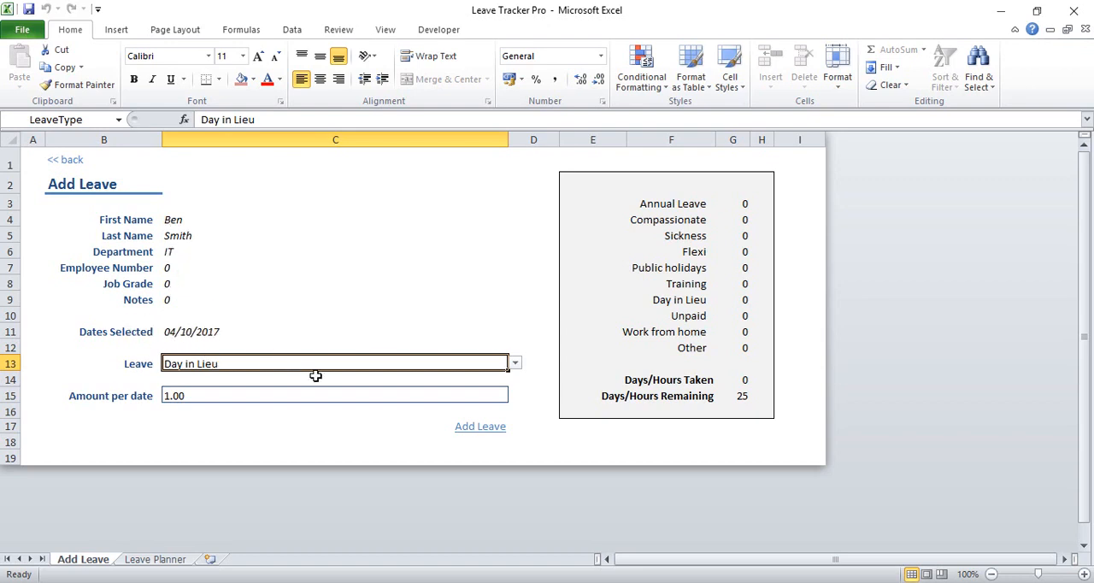
click(515, 364)
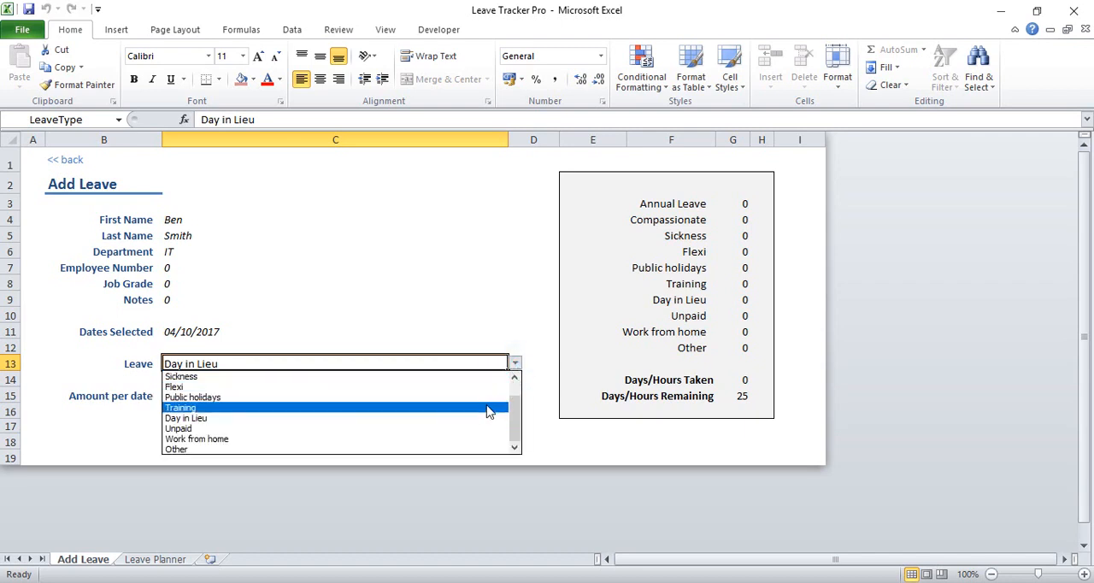
click(487, 421)
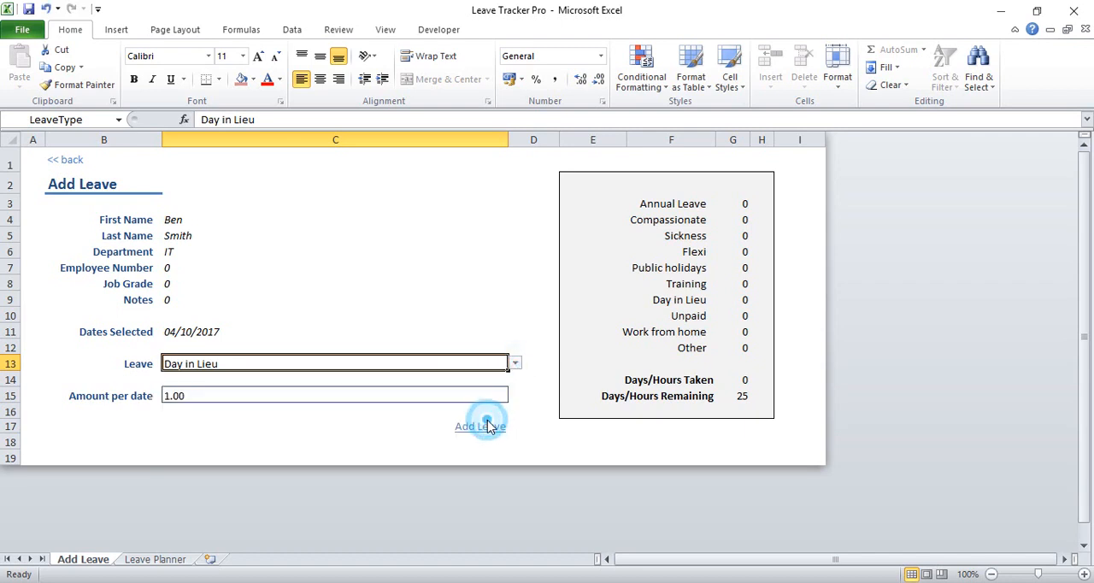
Submit the second employee's Day in Lieu leave for 4 October 2017 with an amount of 1.00 per date
click(202, 396)
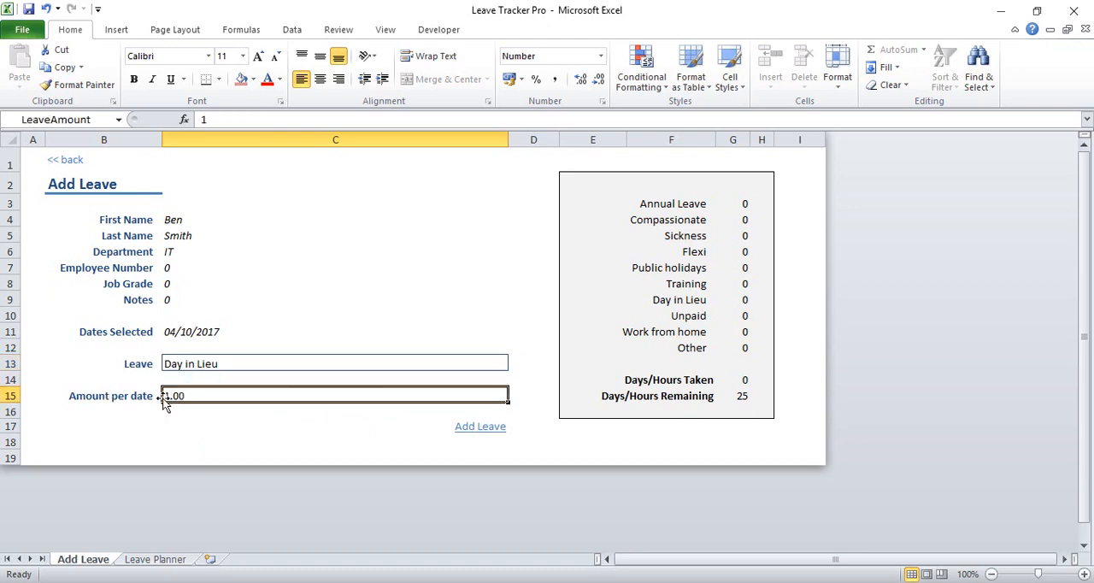
click(480, 426)
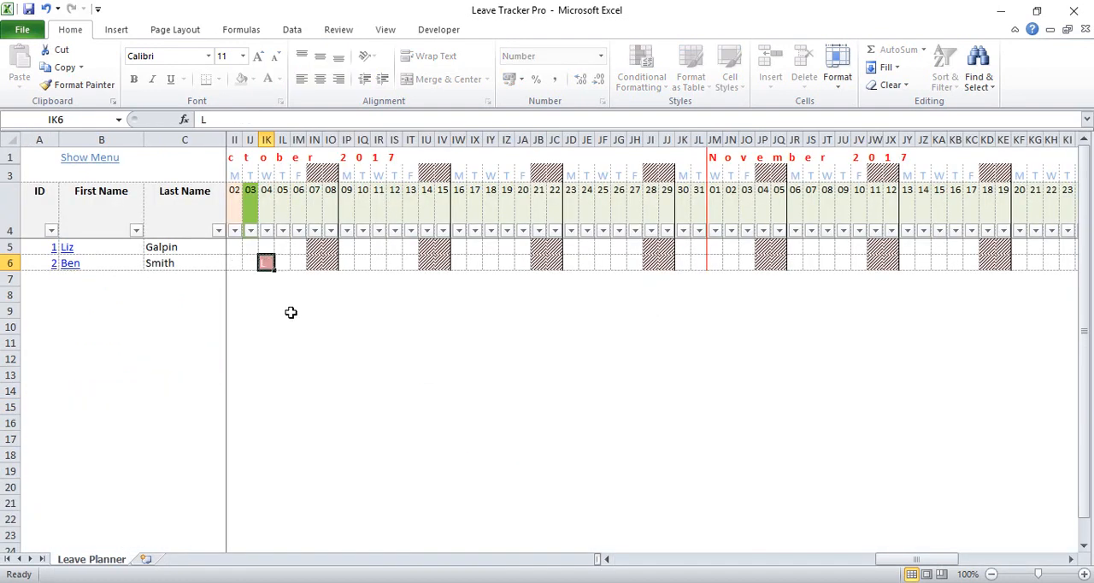
Book Annual Leave for the first employee on 6 October 2017 with an amount of 0.5 per date
click(101, 158)
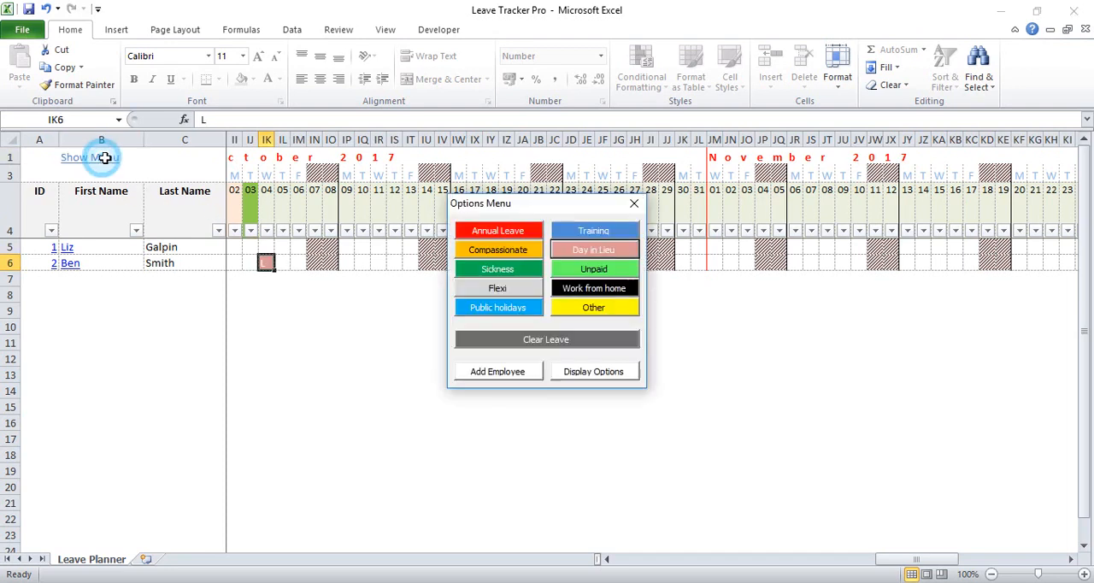
click(296, 247)
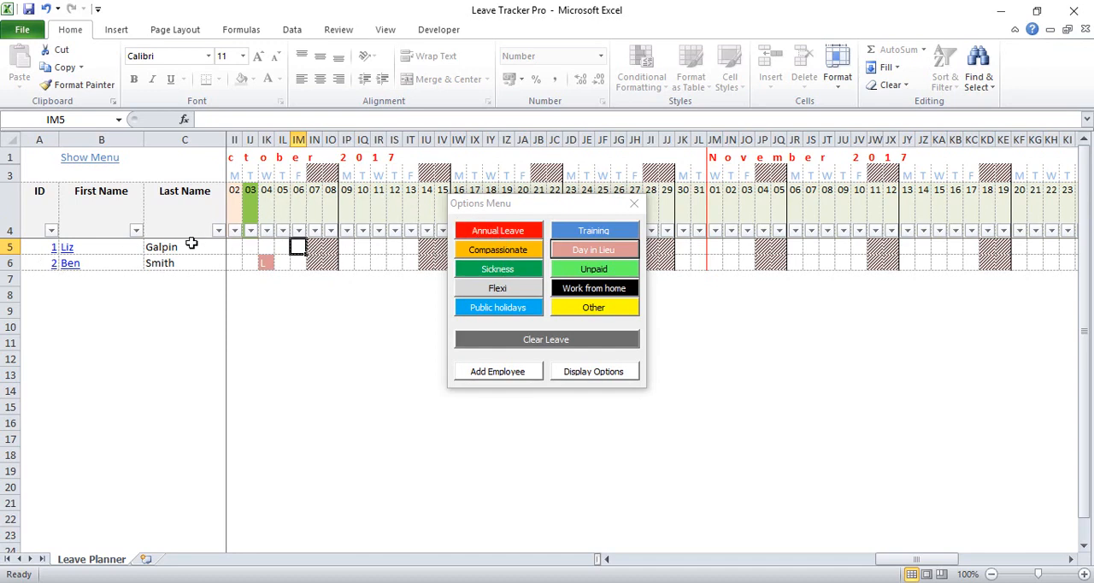
click(471, 233)
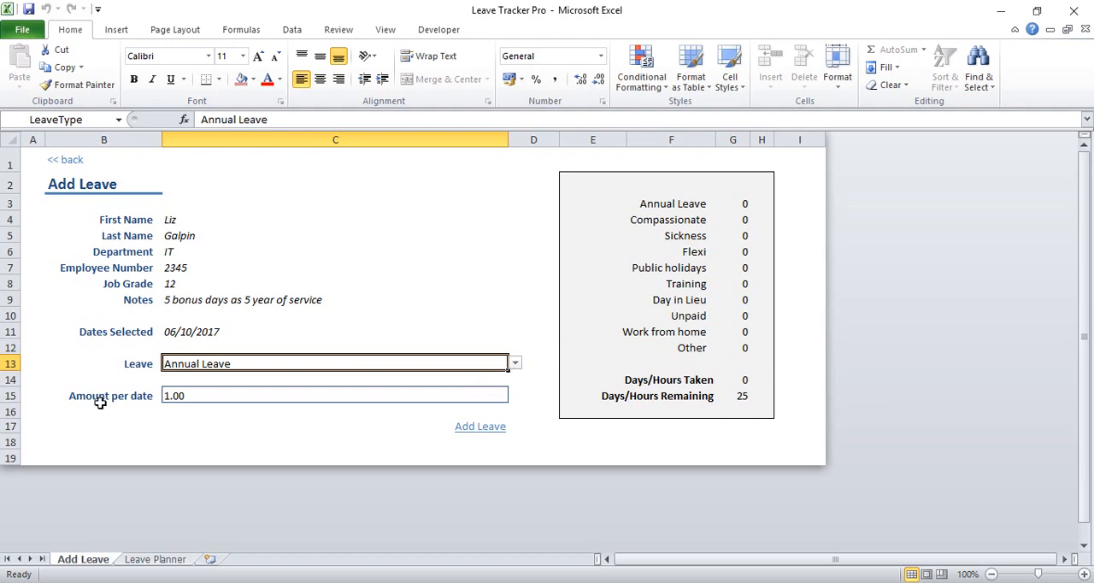
click(190, 396)
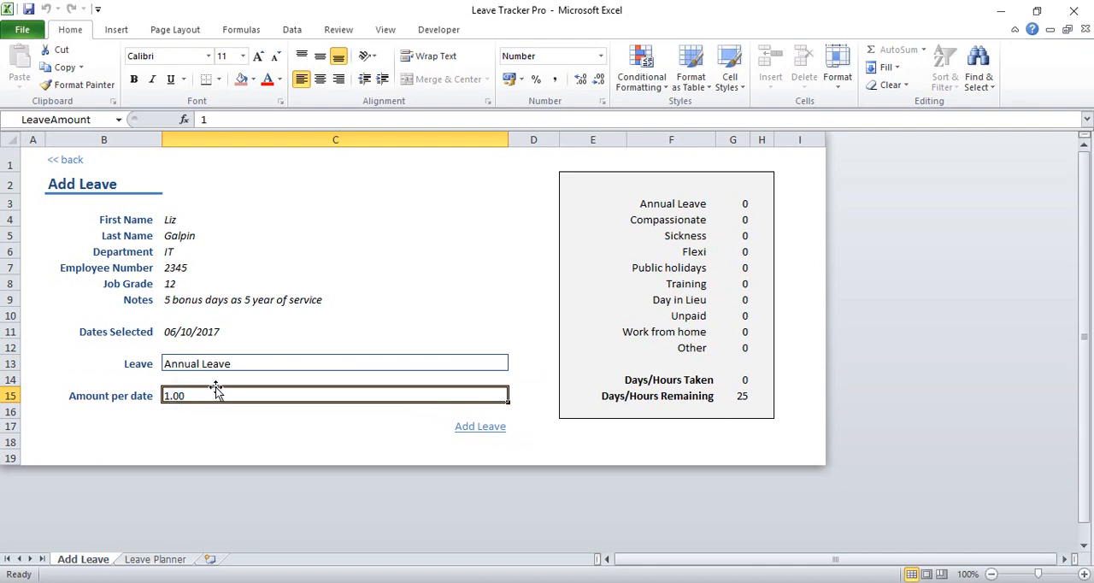
text(.5)
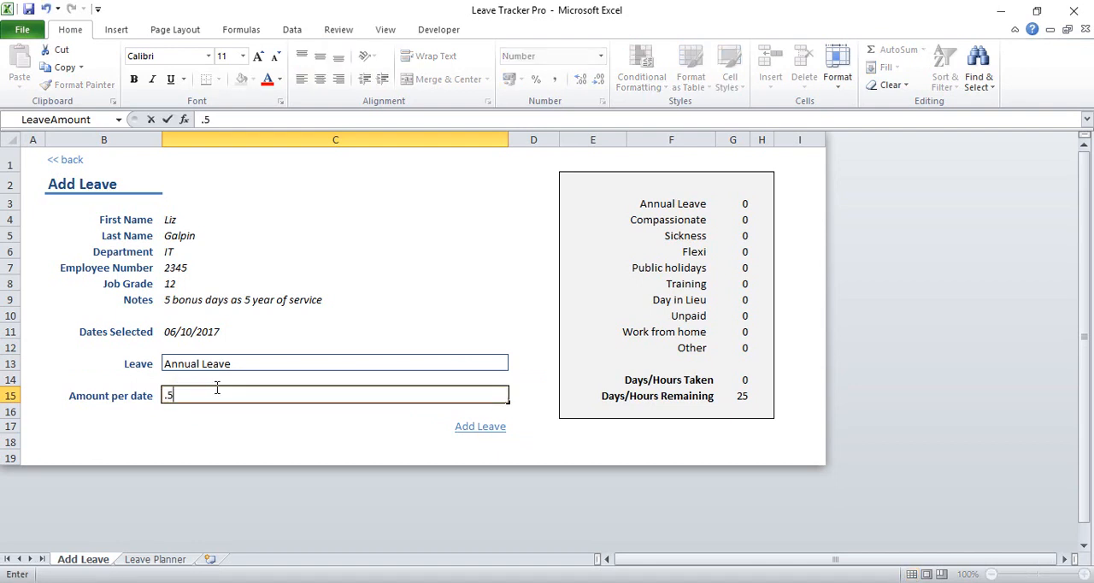
key(Return)
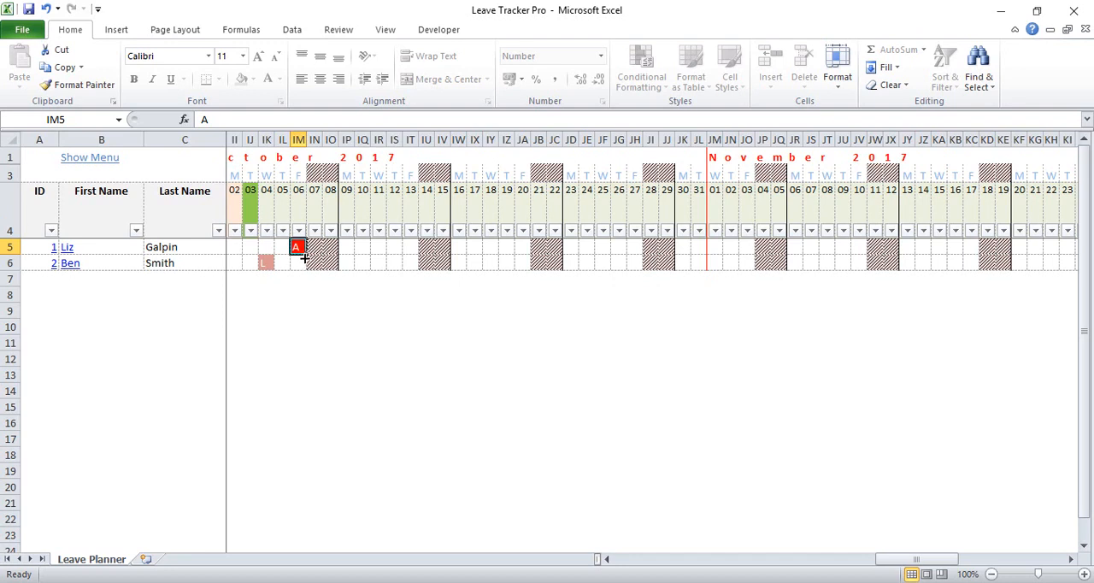
Open the first employee's record and examine the leave totals and the Details of leave table
click(66, 248)
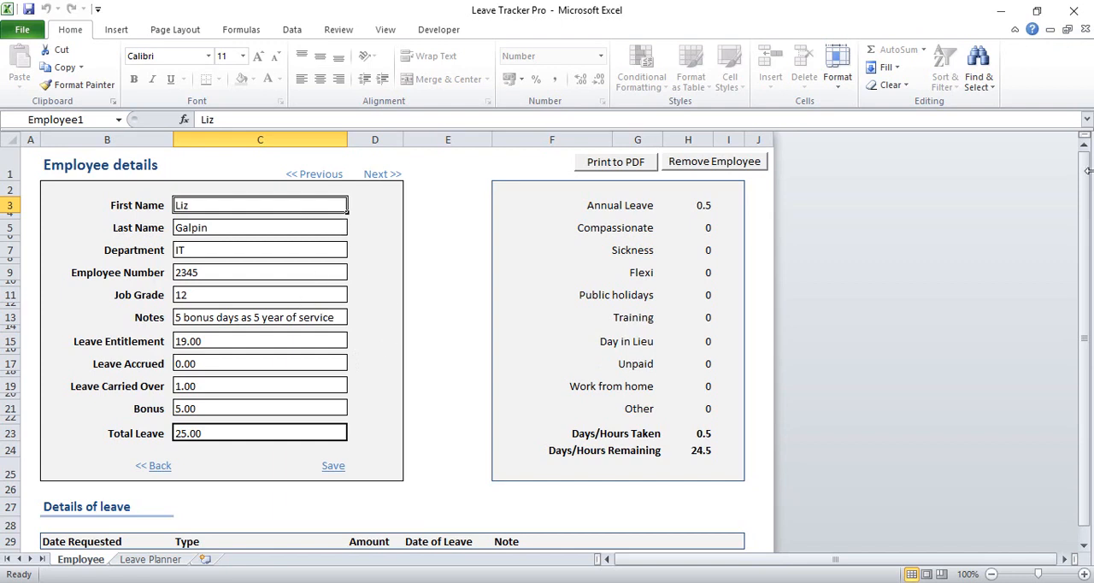
drag(1083, 171, 1082, 205)
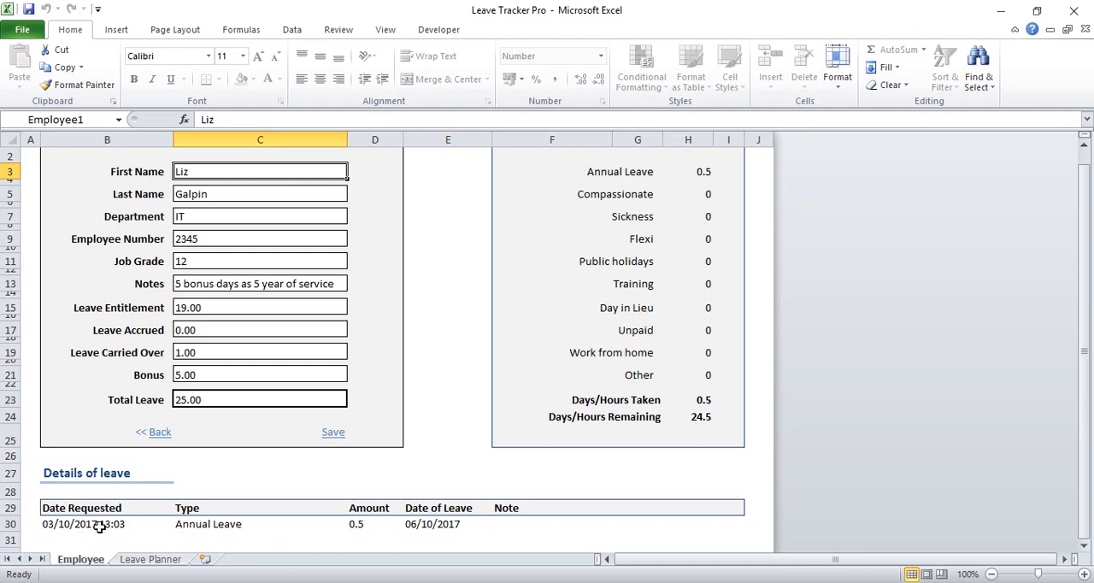
drag(1086, 355, 1087, 303)
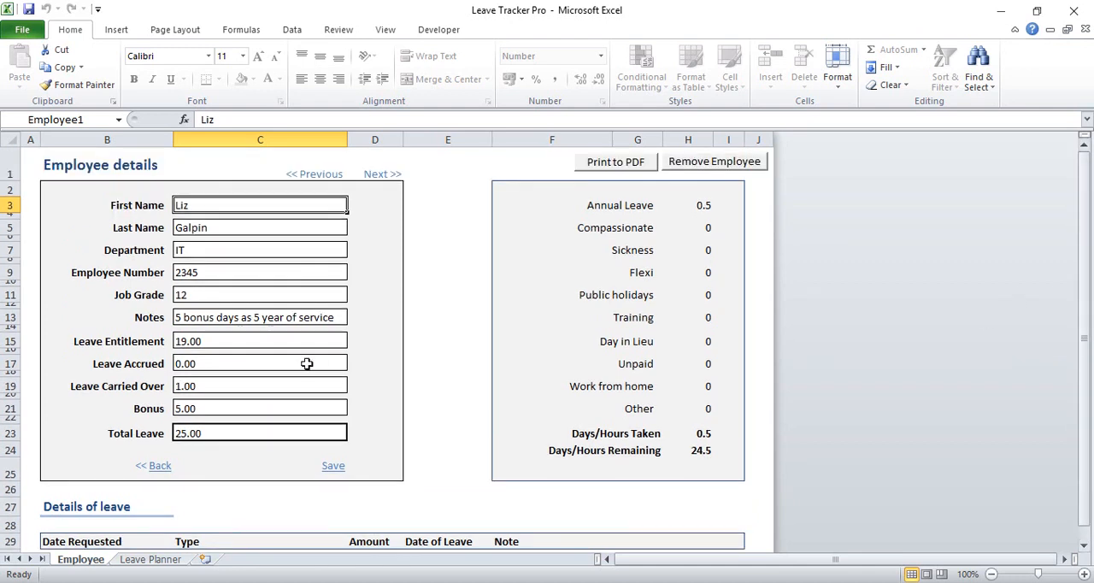
Export the first employee's record as a PDF to the Desktop, keeping the suggested file name
click(604, 171)
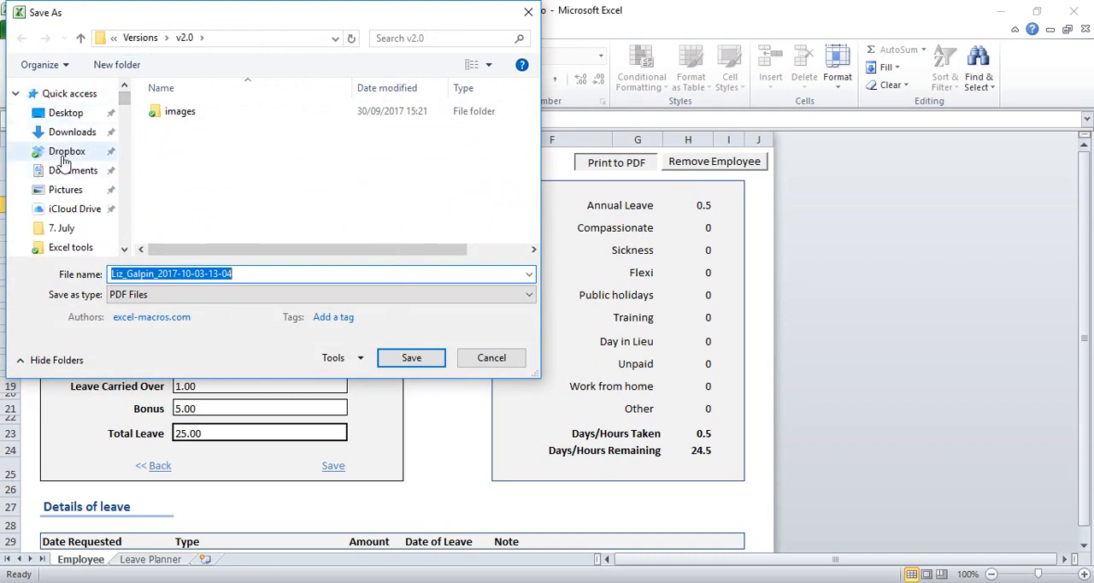
click(123, 213)
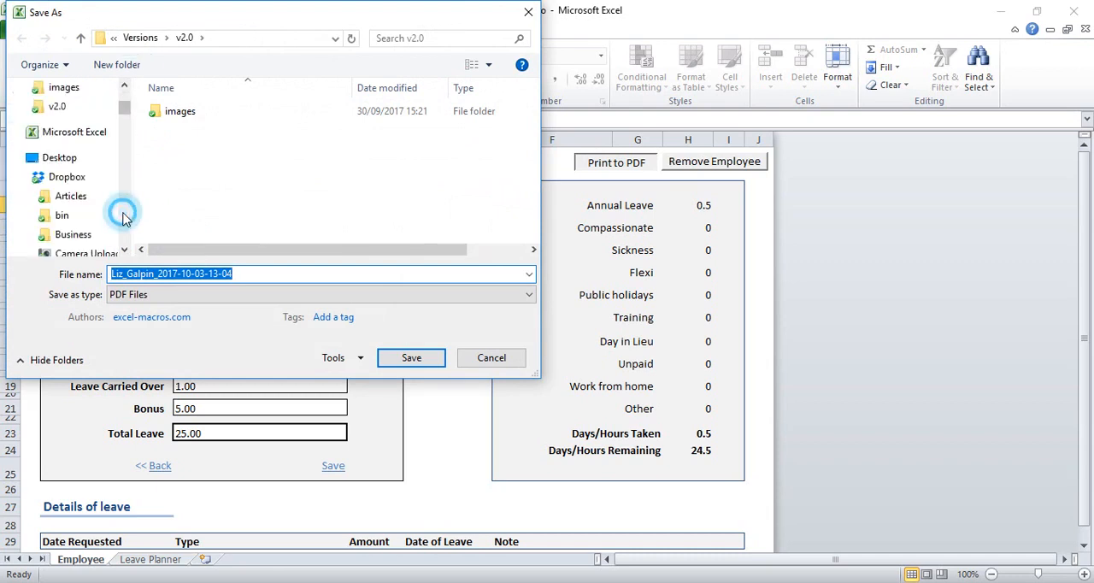
click(64, 160)
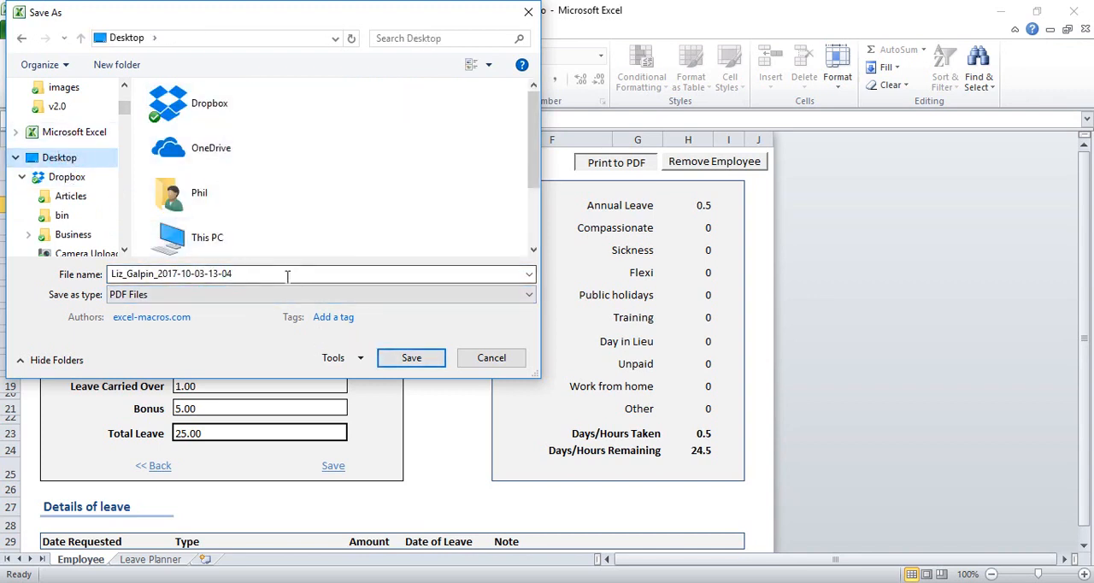
click(409, 357)
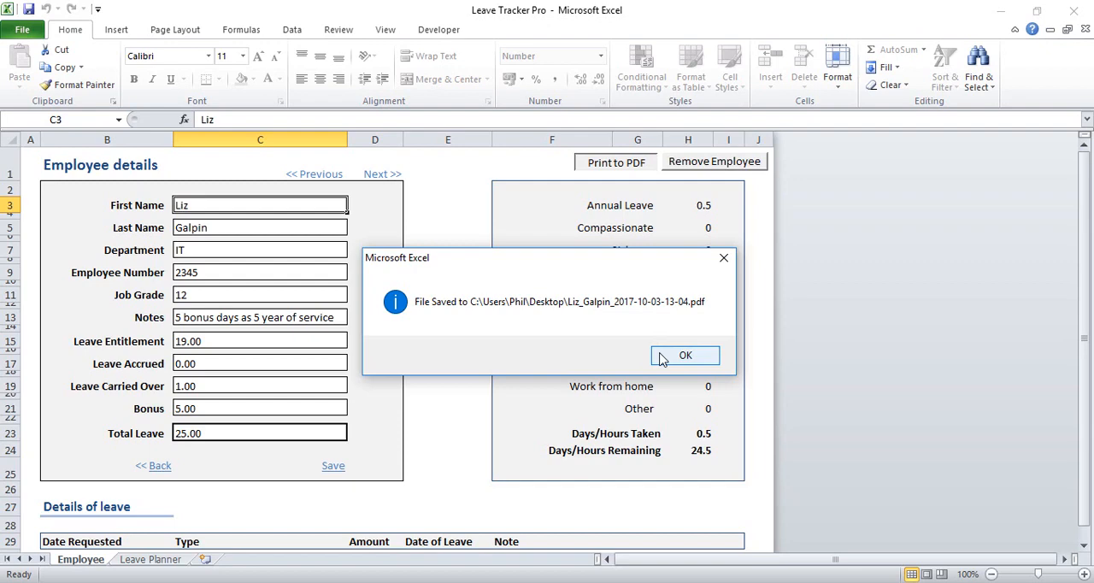
click(685, 356)
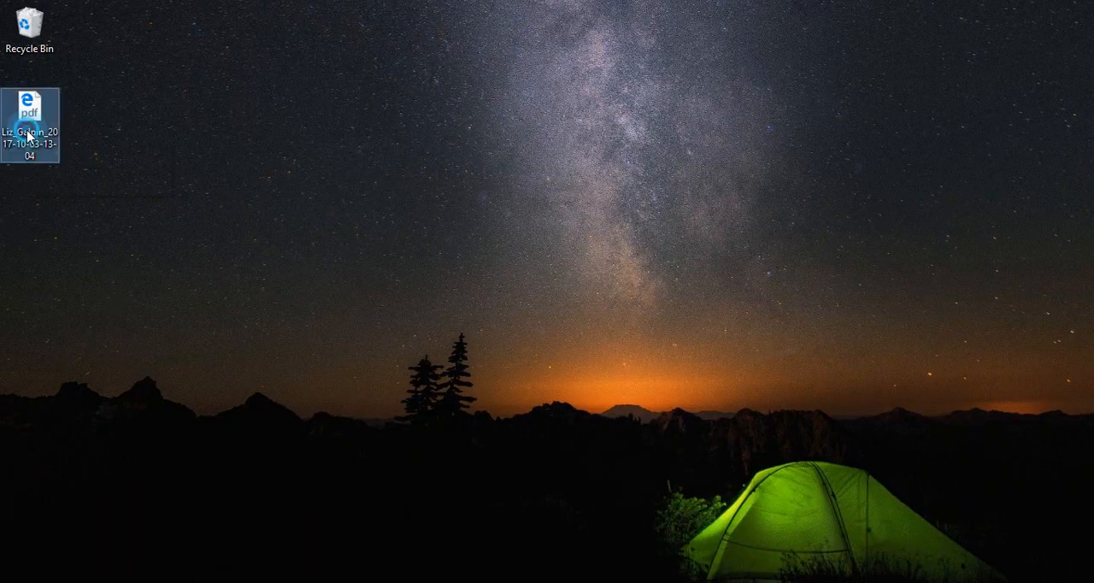
Open the exported PDF from the desktop to review its employee details and leave entries, and switch back to Excel
double_click(29, 129)
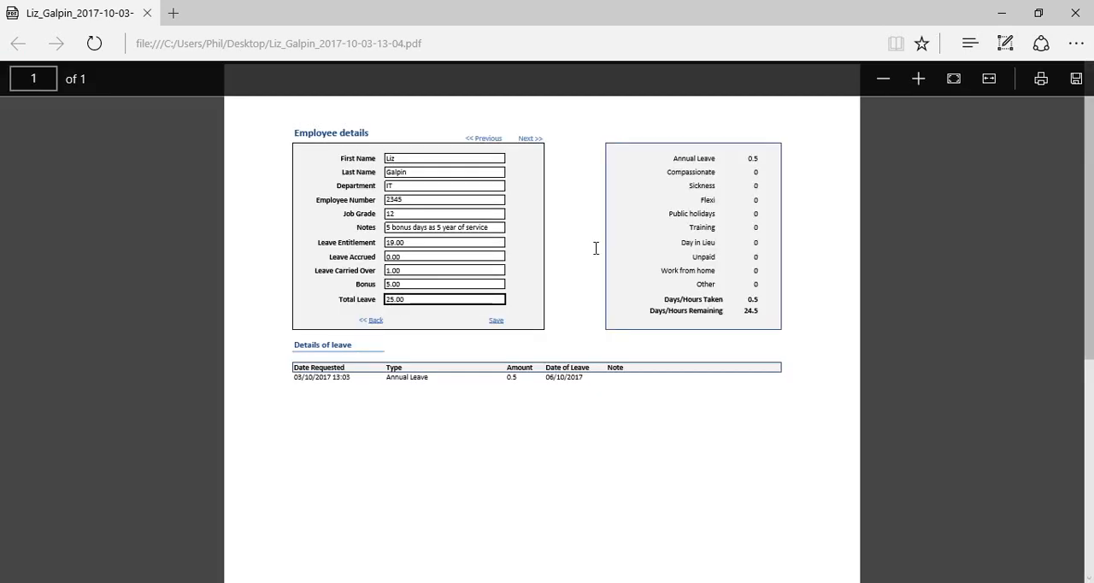
scroll(685, 380, down, 1)
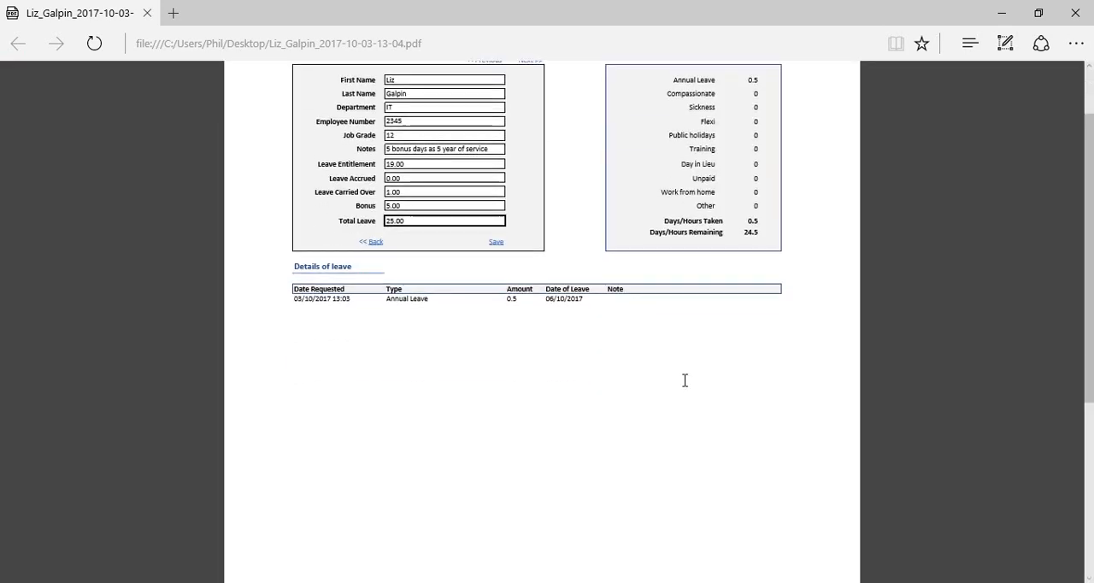
scroll(685, 381, up, 1)
scroll(684, 380, down, 2)
scroll(685, 381, up, 1)
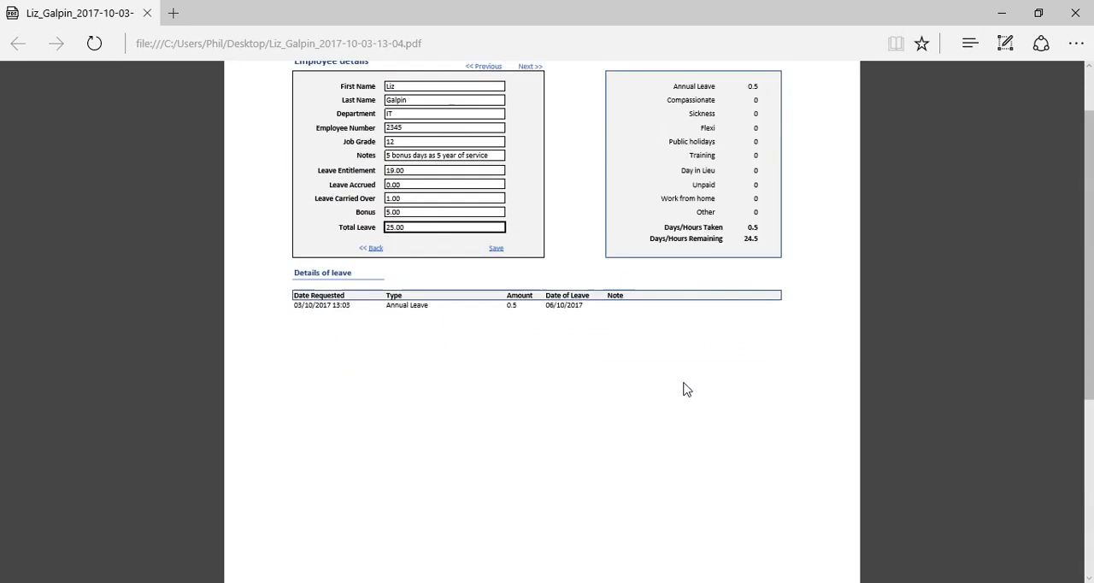
scroll(661, 352, up, 1)
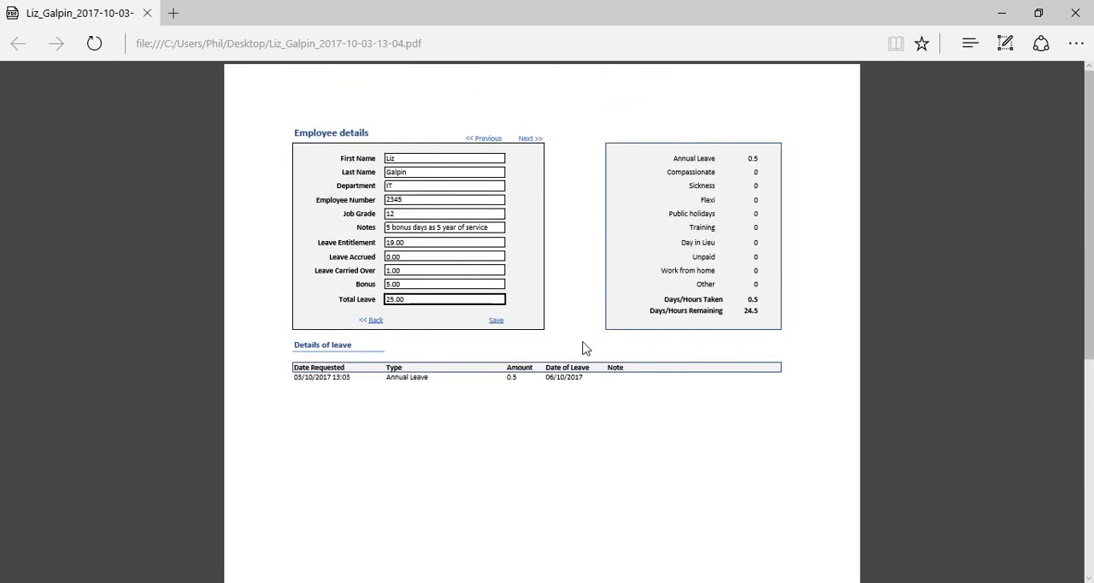
key(alt+Tab)
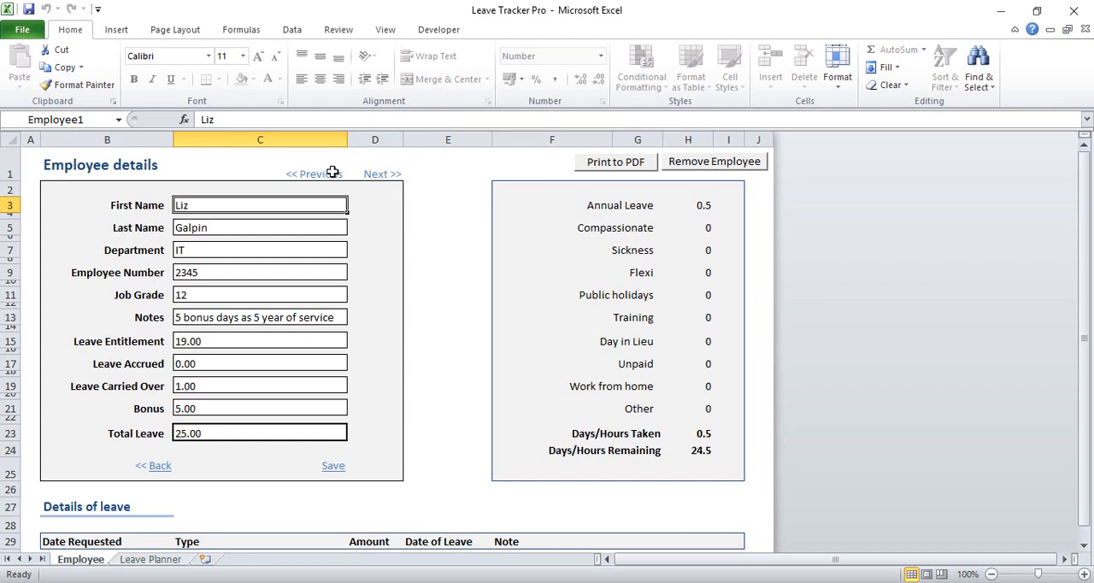
Browse back and forth between the employee records and return to the leave planner
click(375, 171)
click(328, 174)
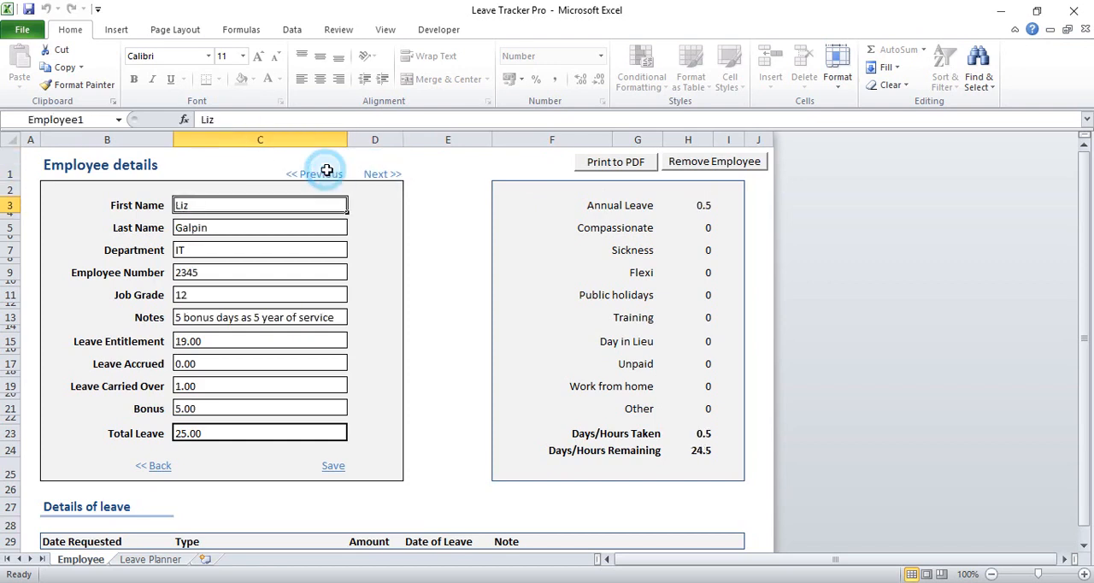
click(375, 173)
click(310, 174)
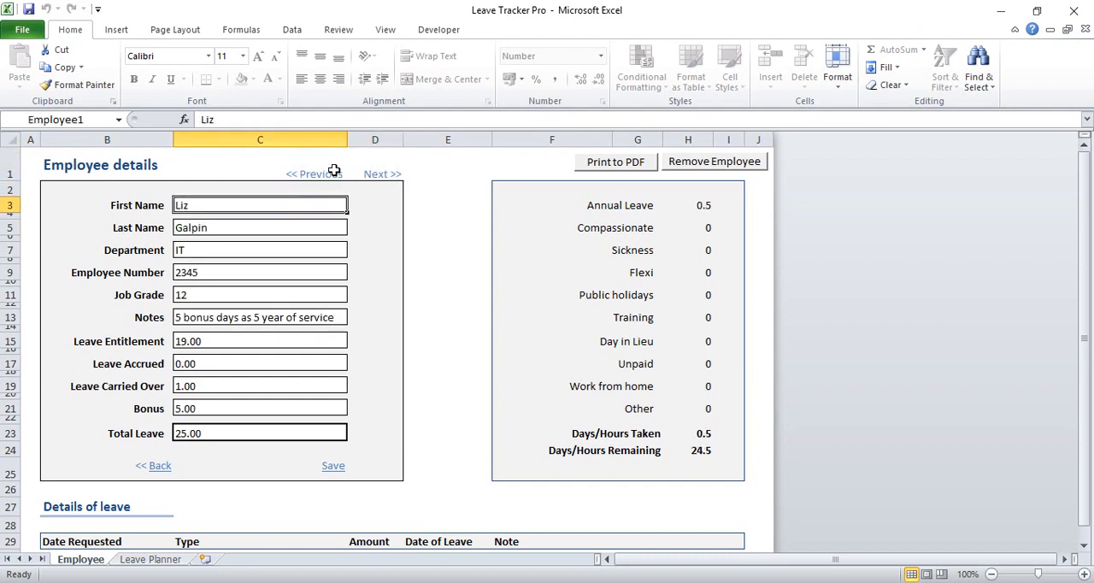
click(364, 170)
click(318, 172)
click(158, 466)
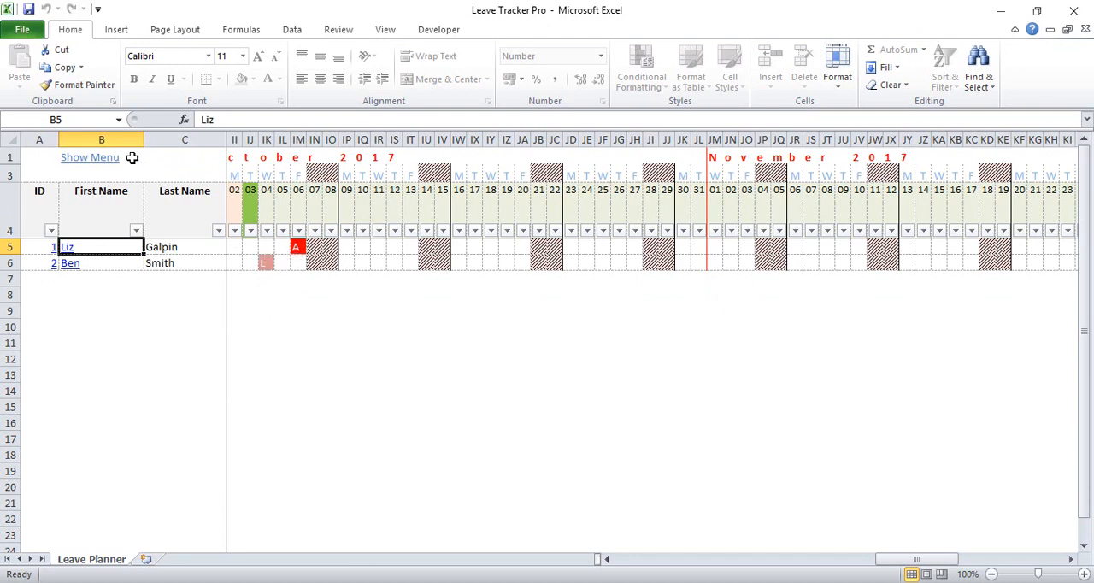
Clear the second employee's Day in Lieu leave on 4 October 2017 from the planner
click(89, 159)
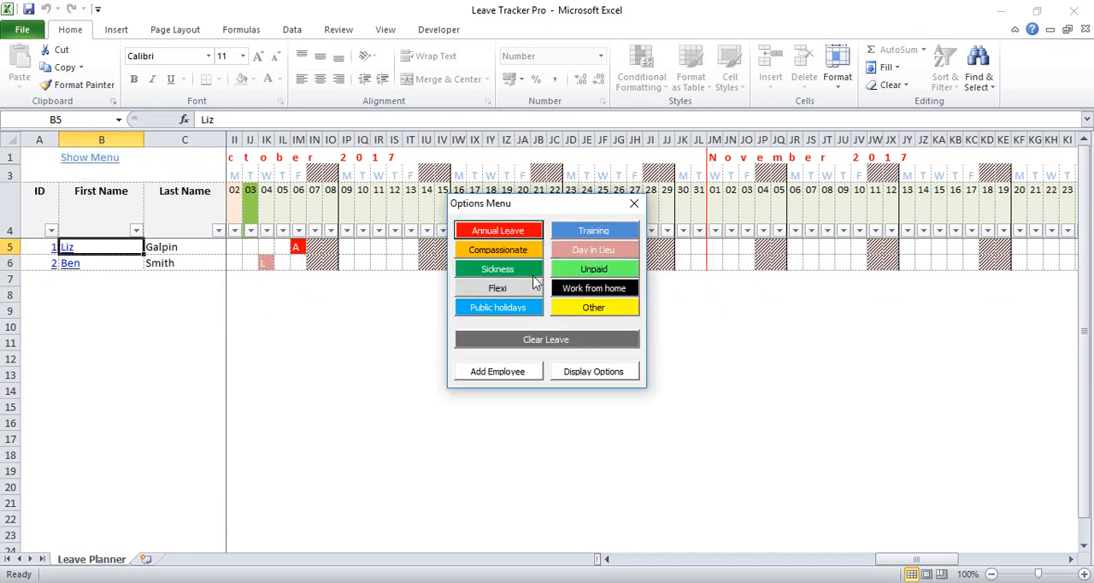
click(265, 262)
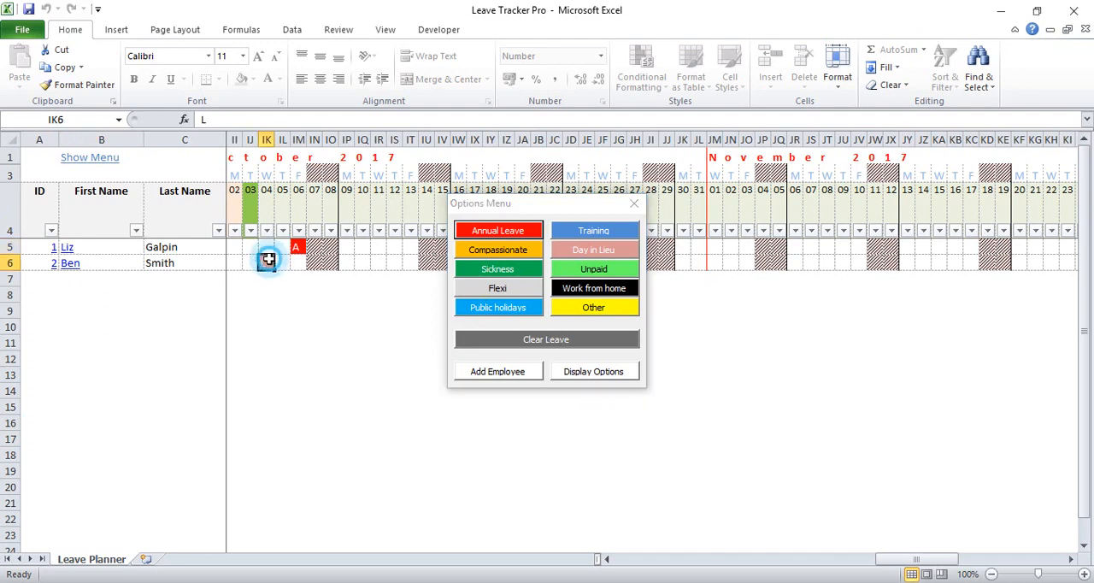
click(530, 342)
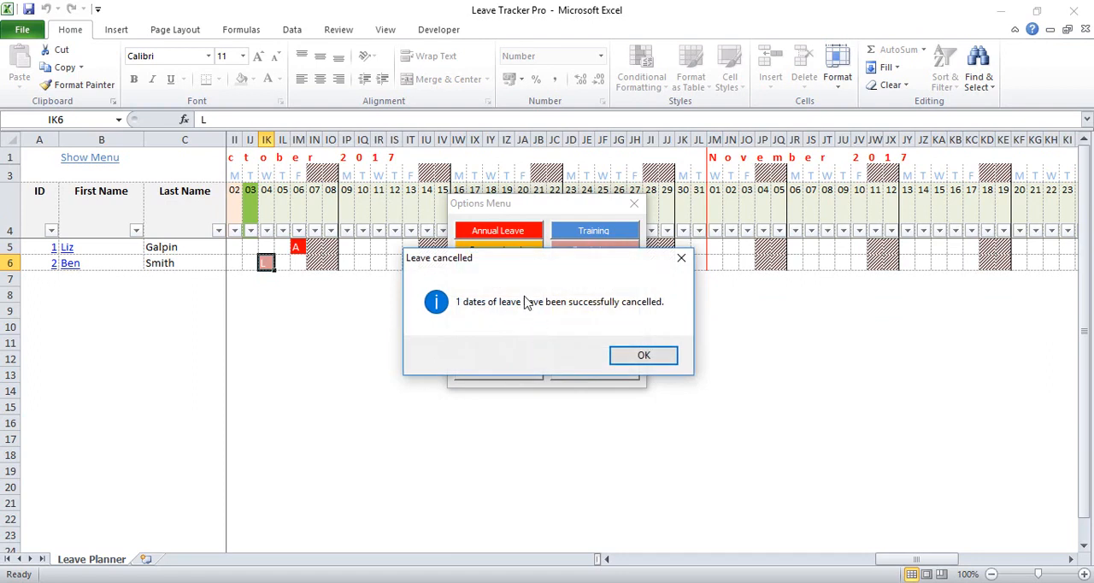
click(645, 357)
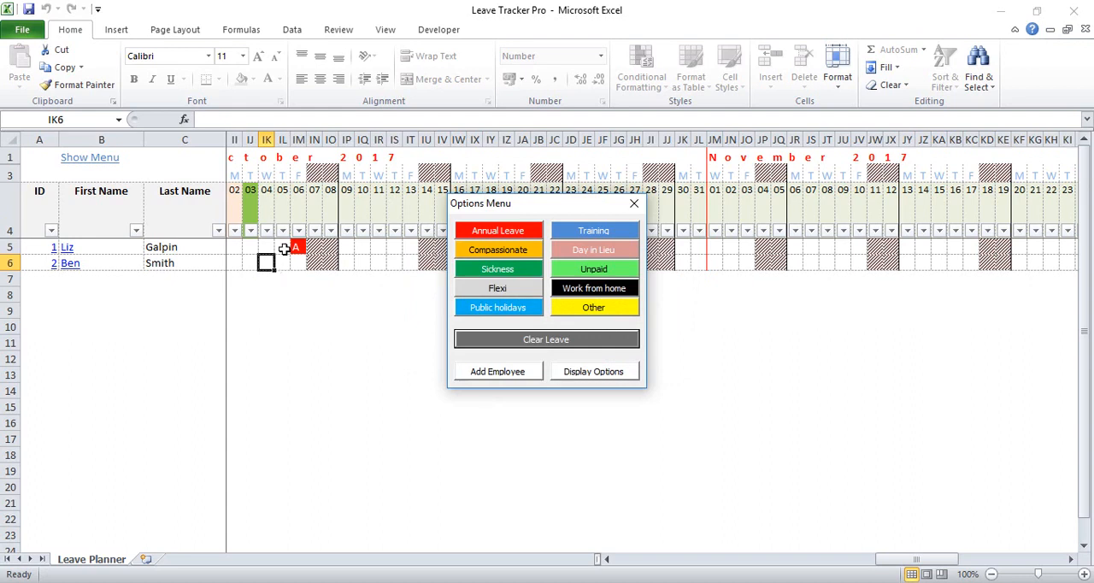
Book Public holidays for both employees together on 9 October 2017 with 1.00 per date
drag(351, 246, 347, 262)
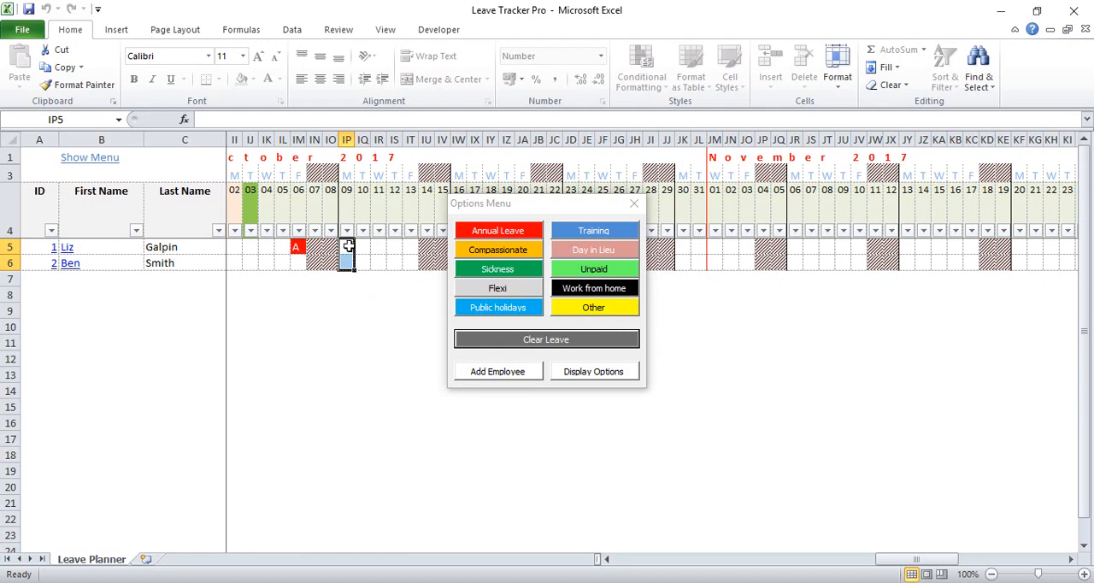
click(494, 308)
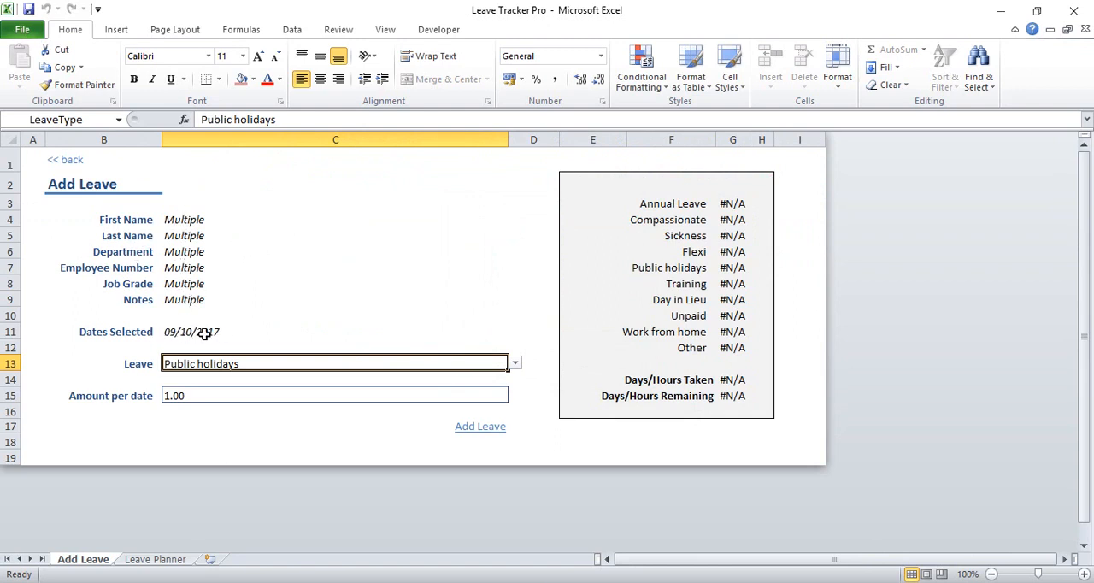
click(483, 427)
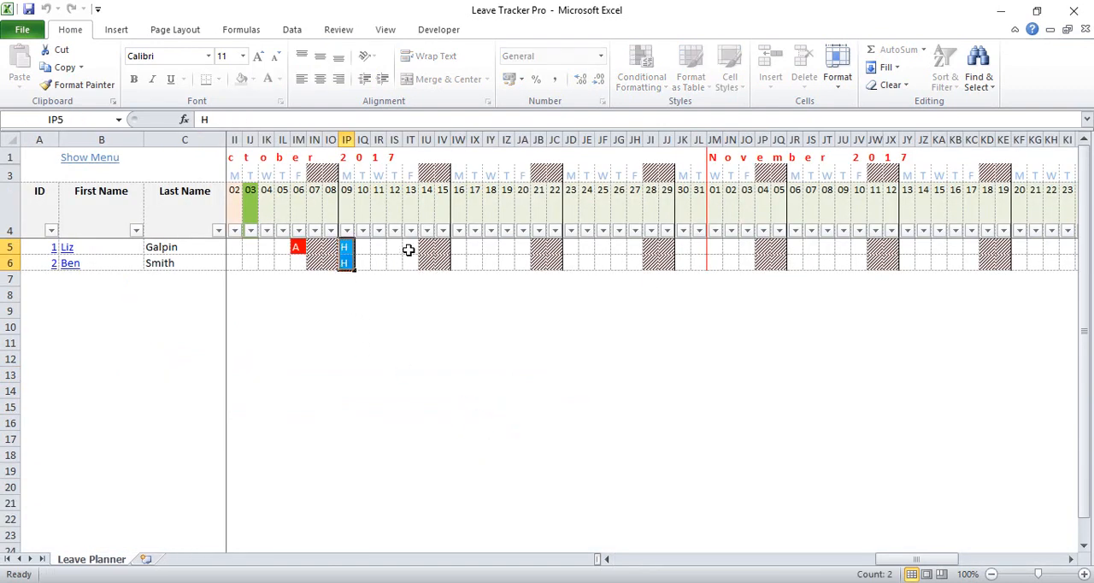
Book Annual Leave for the first employee from 13 to 16 October 2017 with 1.00 per date
drag(409, 247, 456, 249)
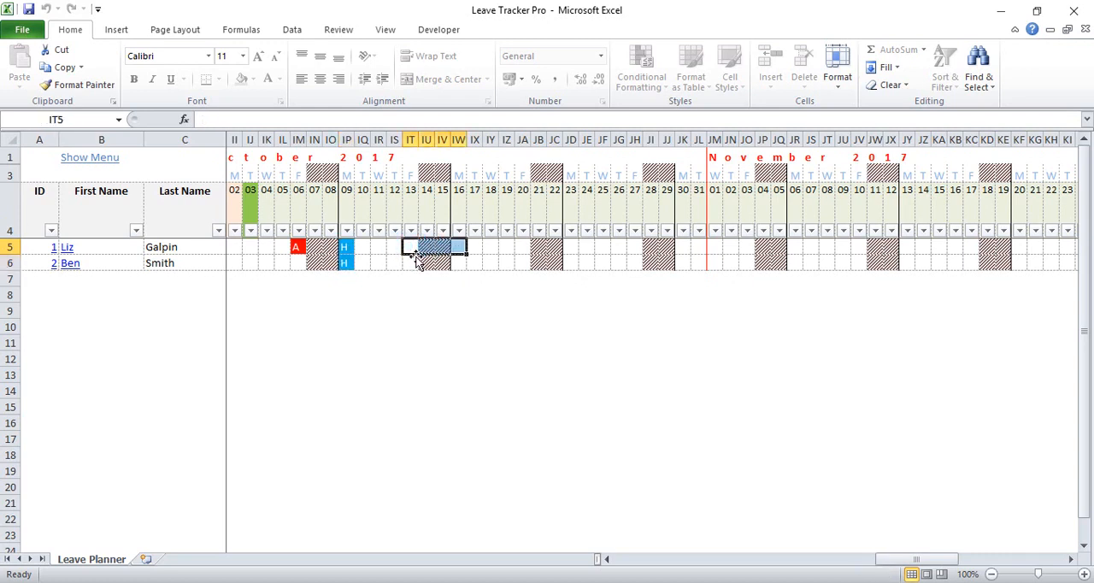
click(92, 156)
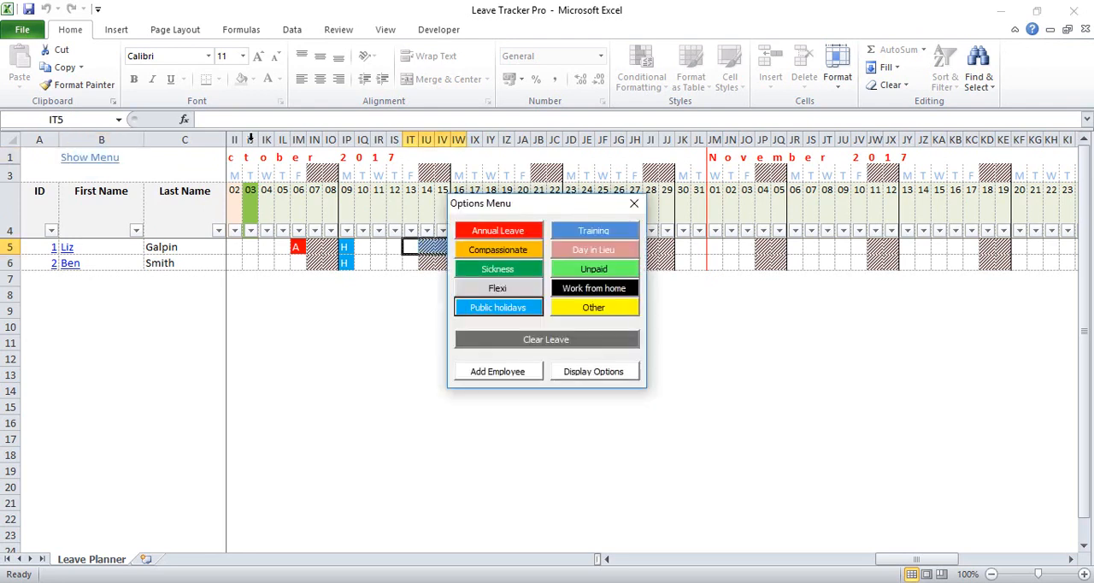
click(498, 236)
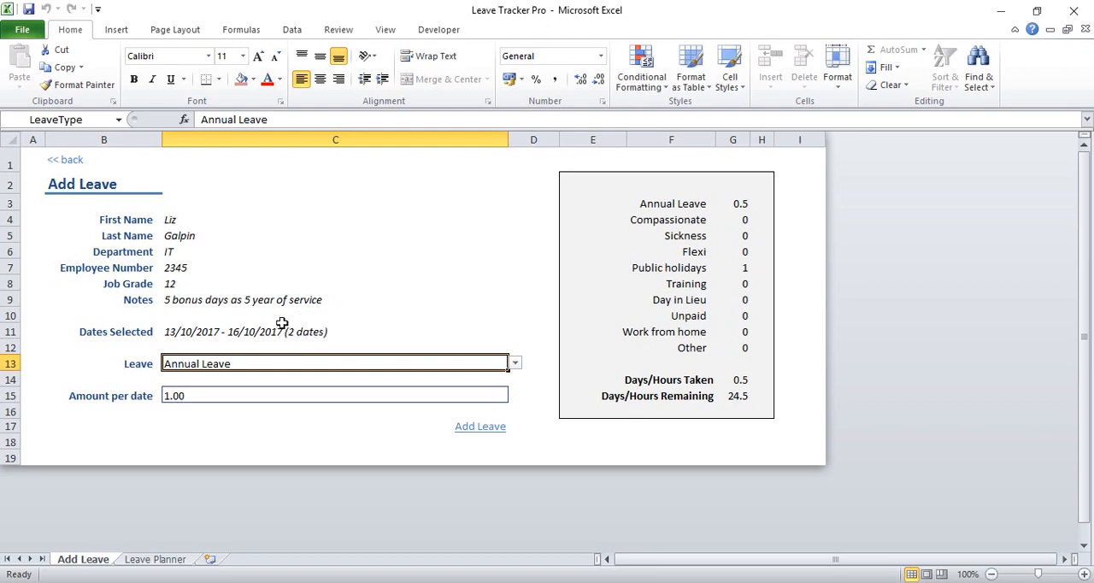
click(464, 428)
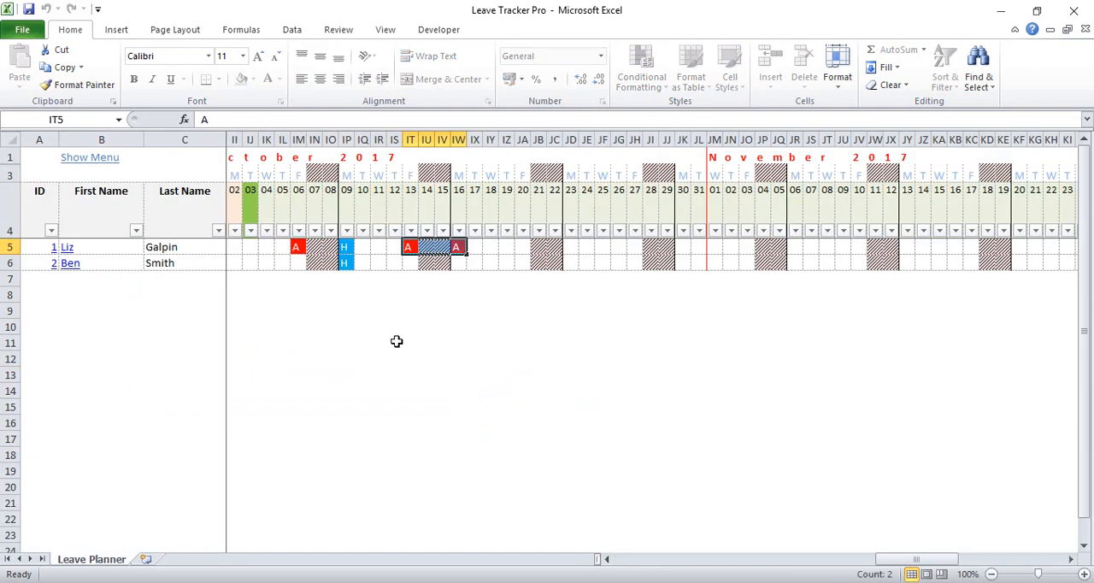
Check the first employee's leave around the 14–15 October weekend, review their record's leave totals, and return to the planner
click(410, 248)
click(460, 247)
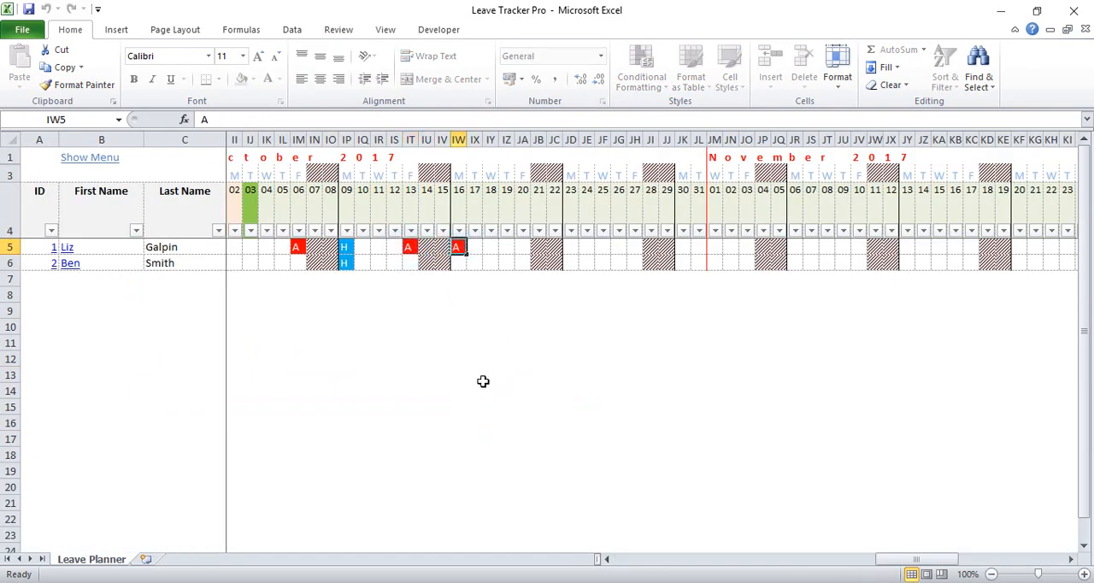
drag(425, 248, 443, 247)
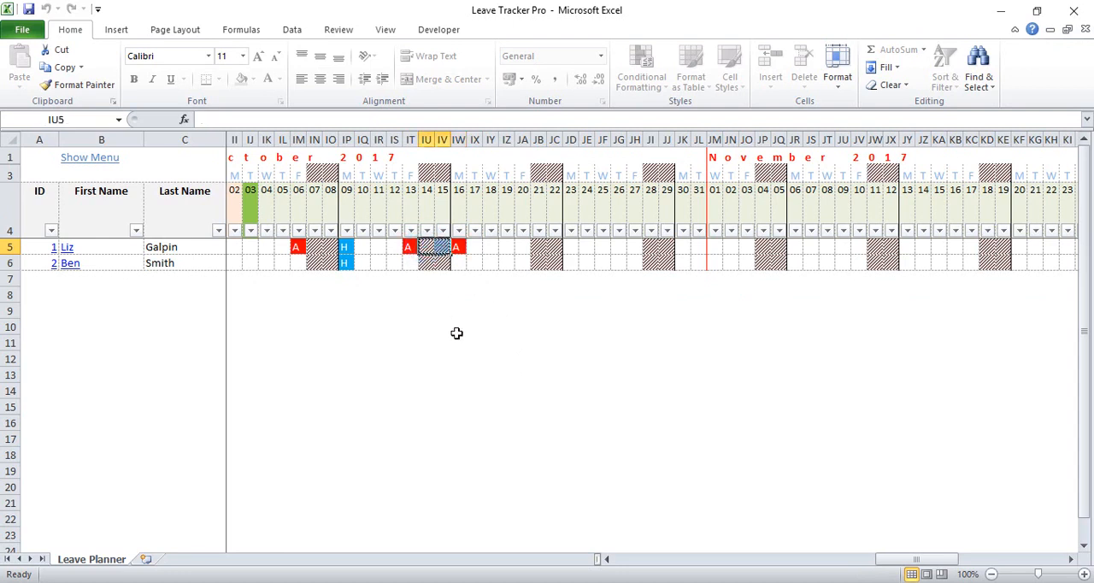
click(66, 247)
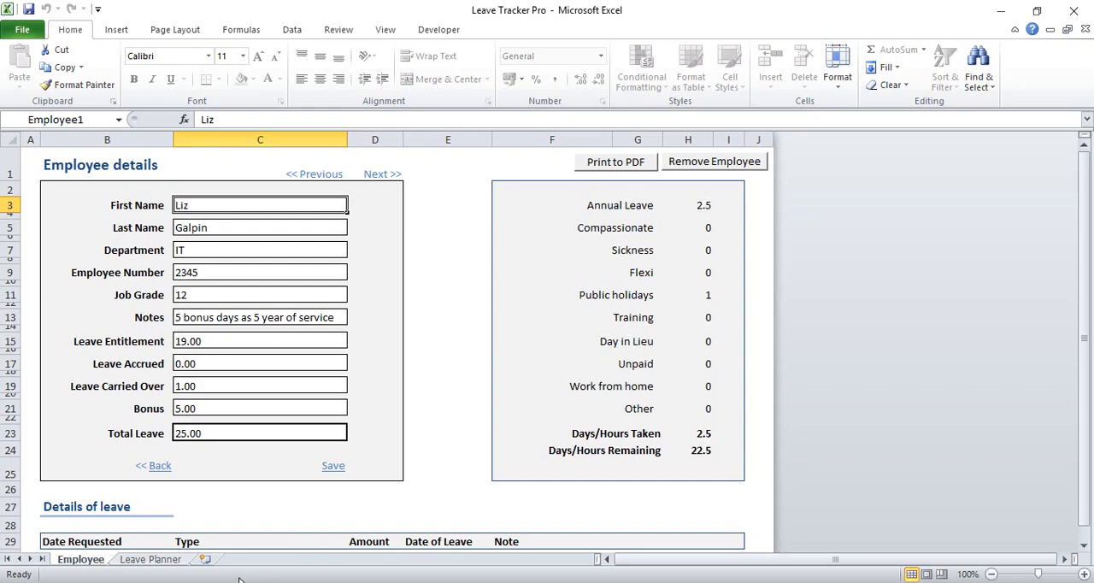
click(154, 467)
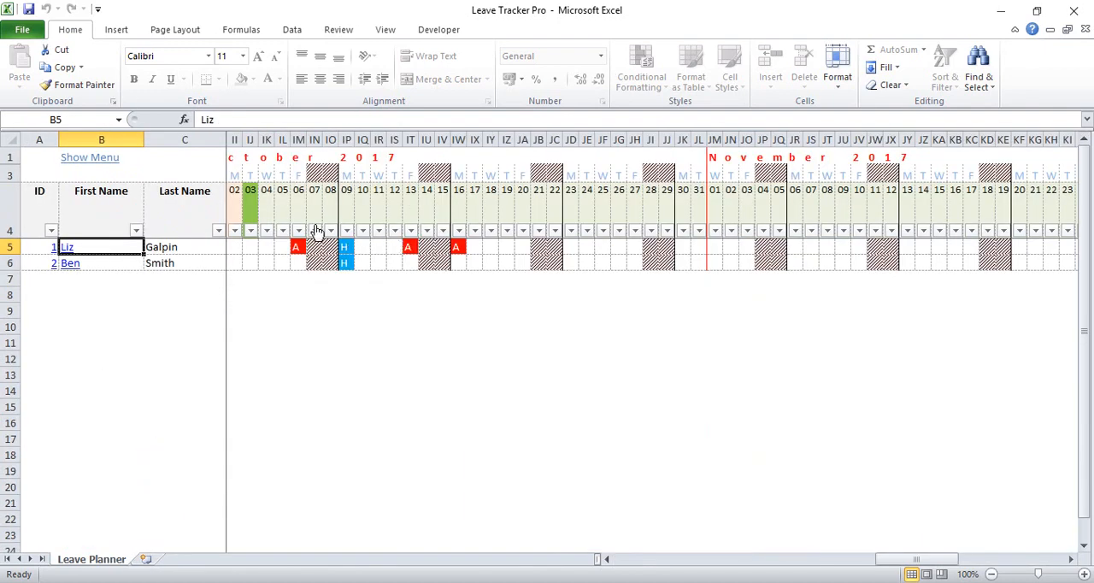
Book Flexi leave for the first employee on 11 October 2017 with 1.00 per date
click(379, 247)
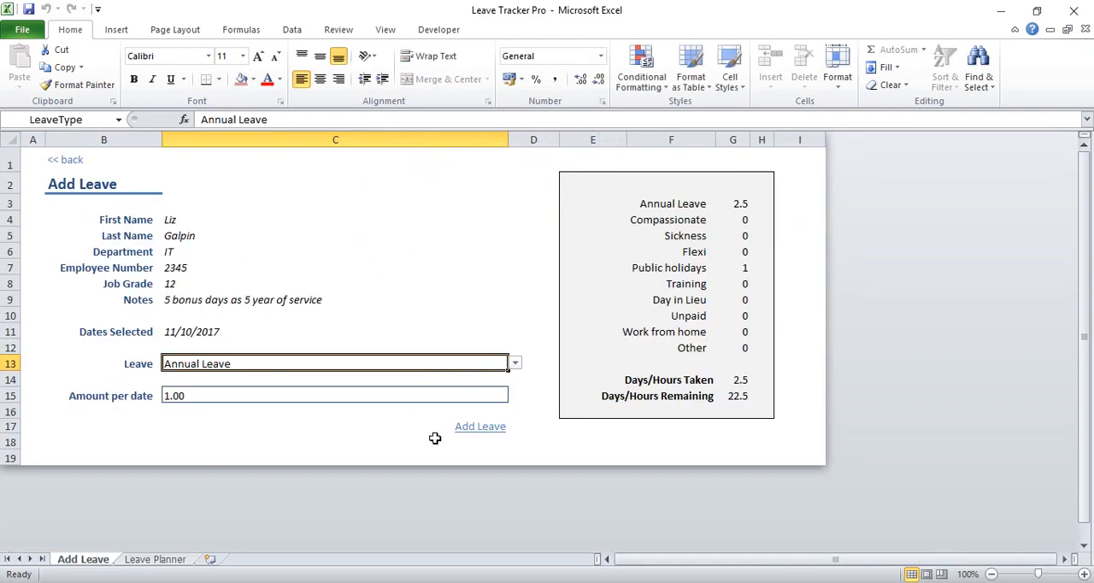
click(515, 365)
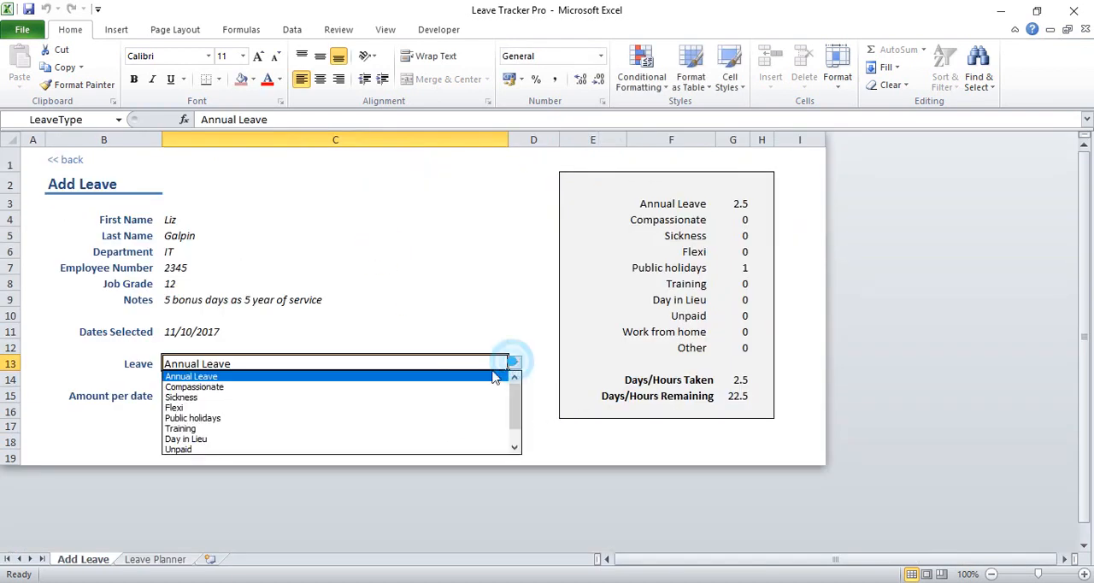
click(462, 409)
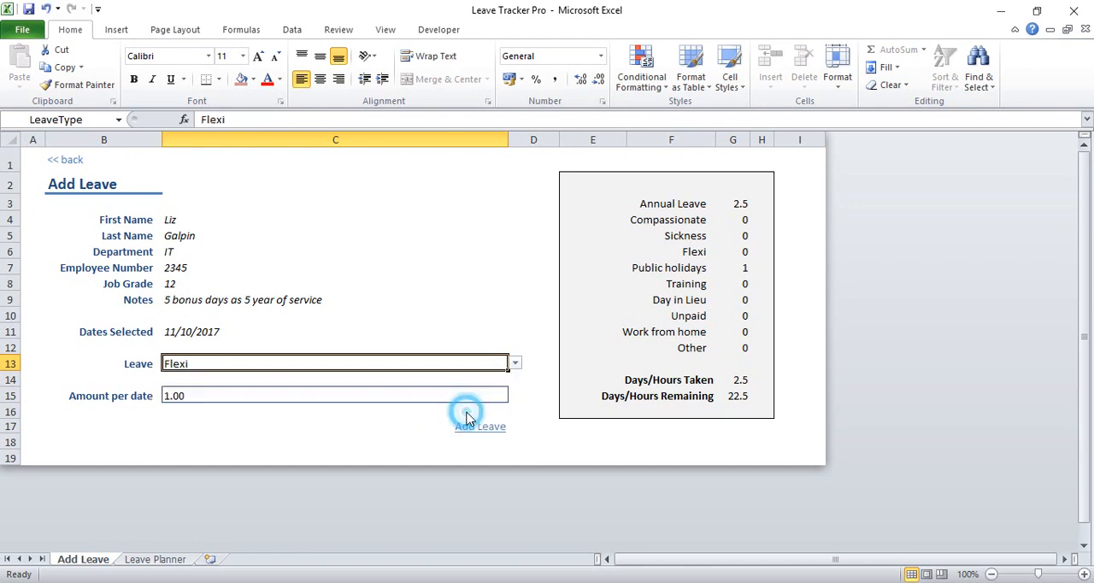
click(492, 426)
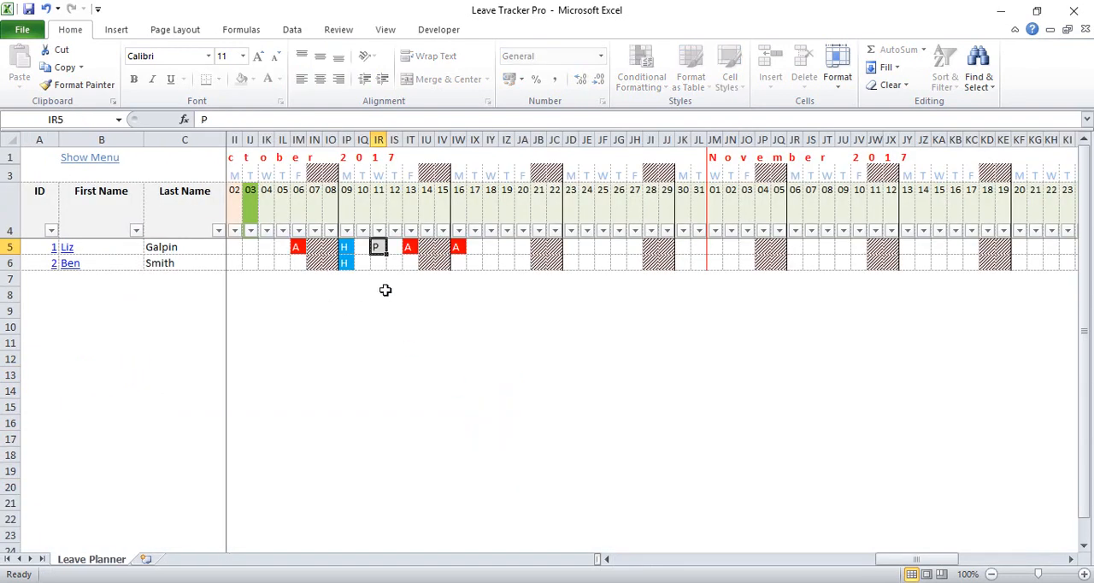
Clear all leave for both employees from 9 to 13 October 2017
click(410, 264)
drag(410, 264, 350, 246)
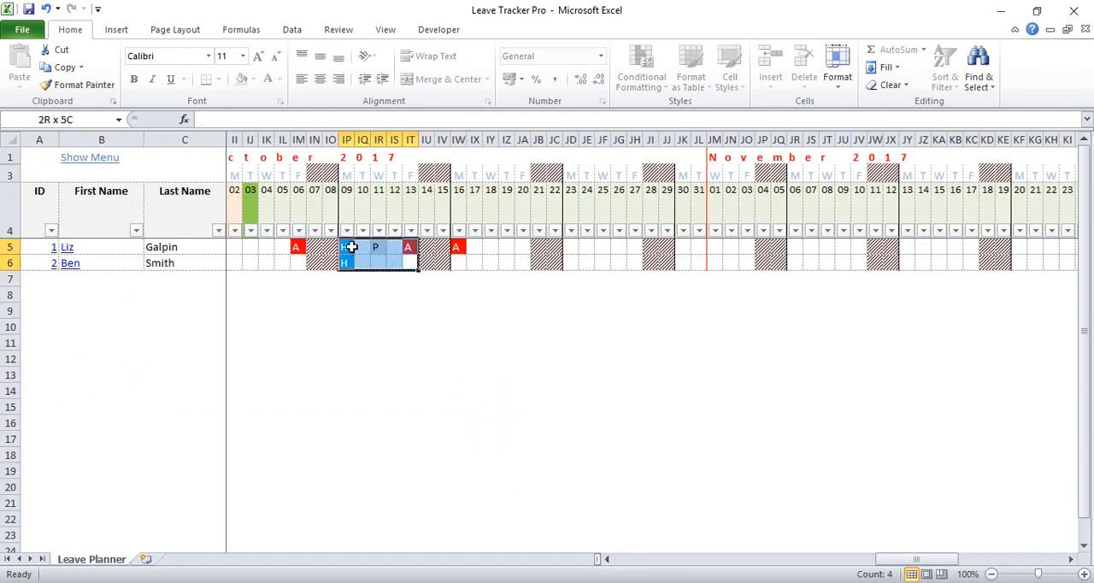
click(347, 247)
drag(410, 264, 349, 248)
click(104, 161)
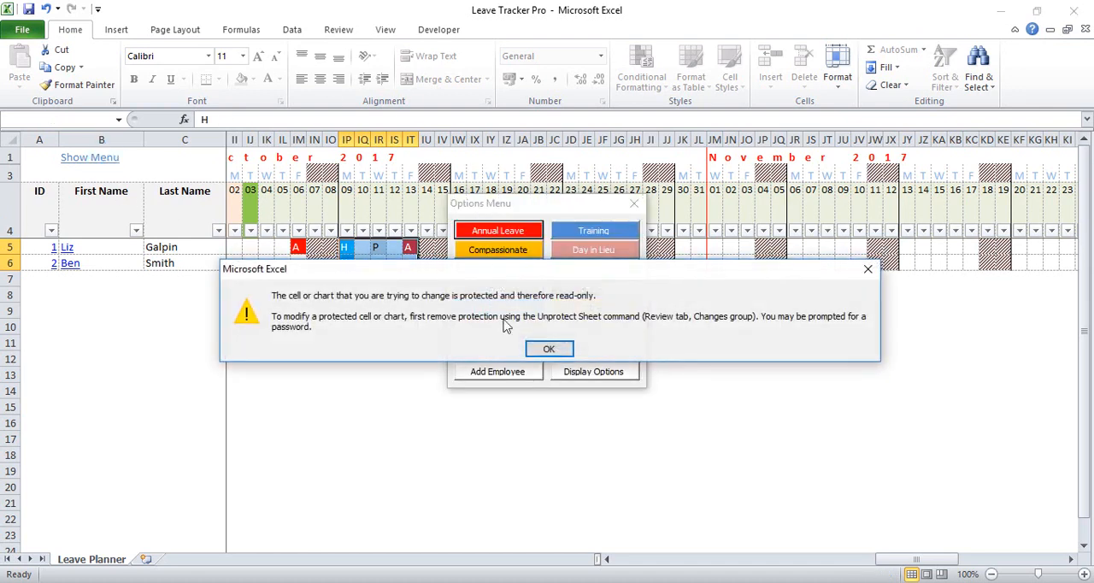
click(549, 349)
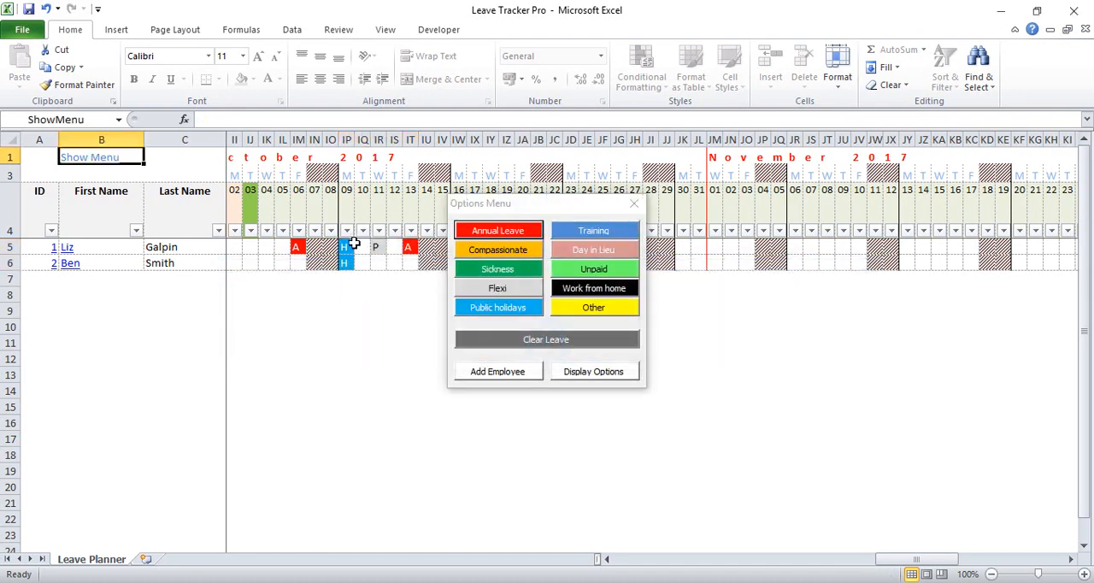
drag(352, 246, 413, 265)
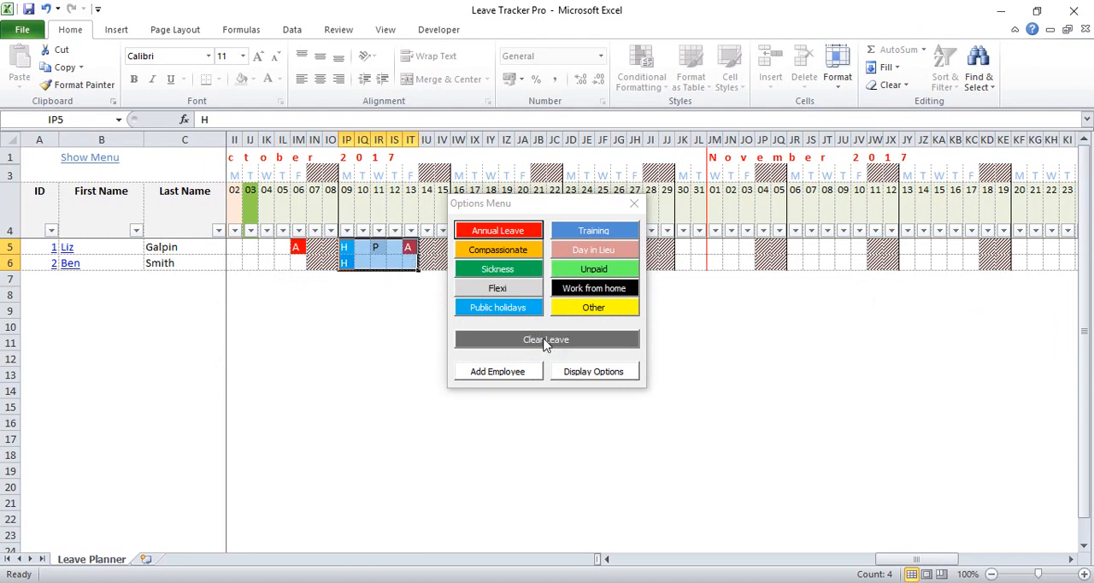
click(546, 341)
click(645, 350)
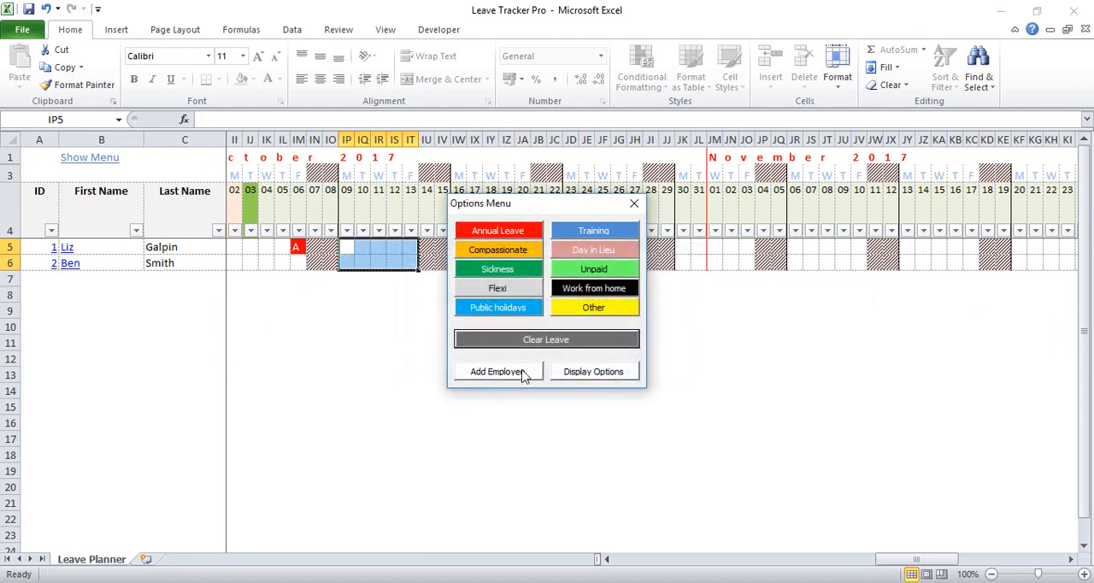
In the planner's display options, show Department and the leave counts for Annual Leave and Day in Lieu
click(379, 263)
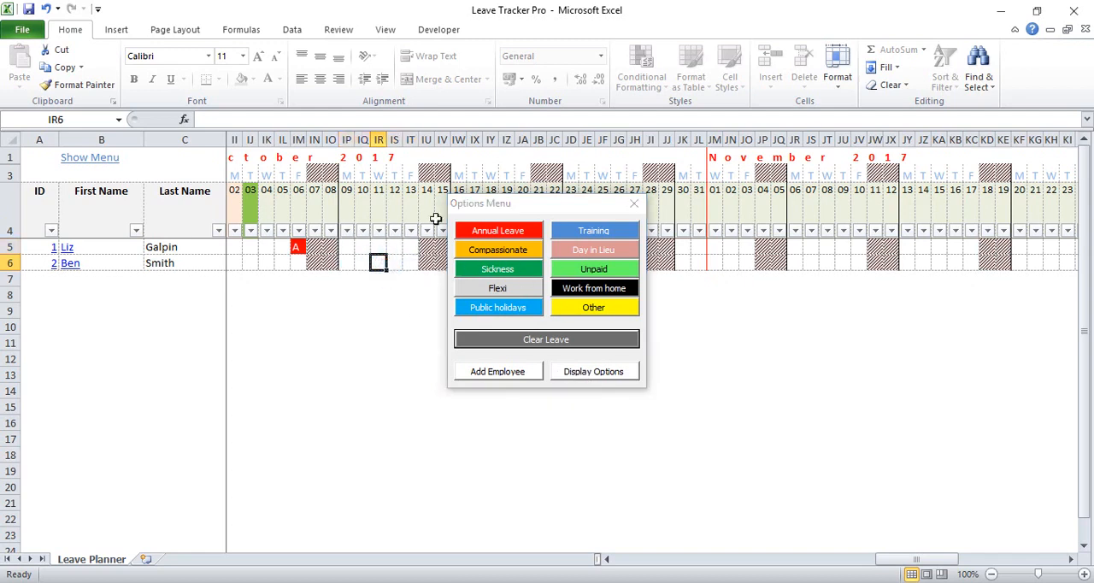
click(592, 373)
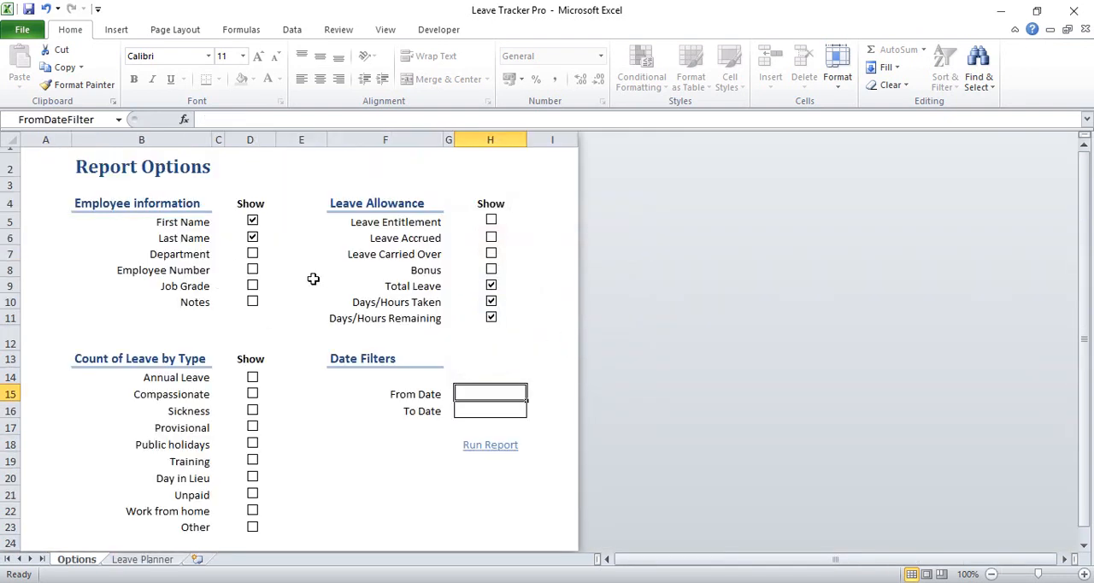
click(254, 256)
click(253, 378)
click(253, 478)
Show Leave Entitlement, Leave Accrued, Leave Carried Over and Bonus, and run the report to view the planner's columns
click(492, 220)
click(492, 238)
click(492, 254)
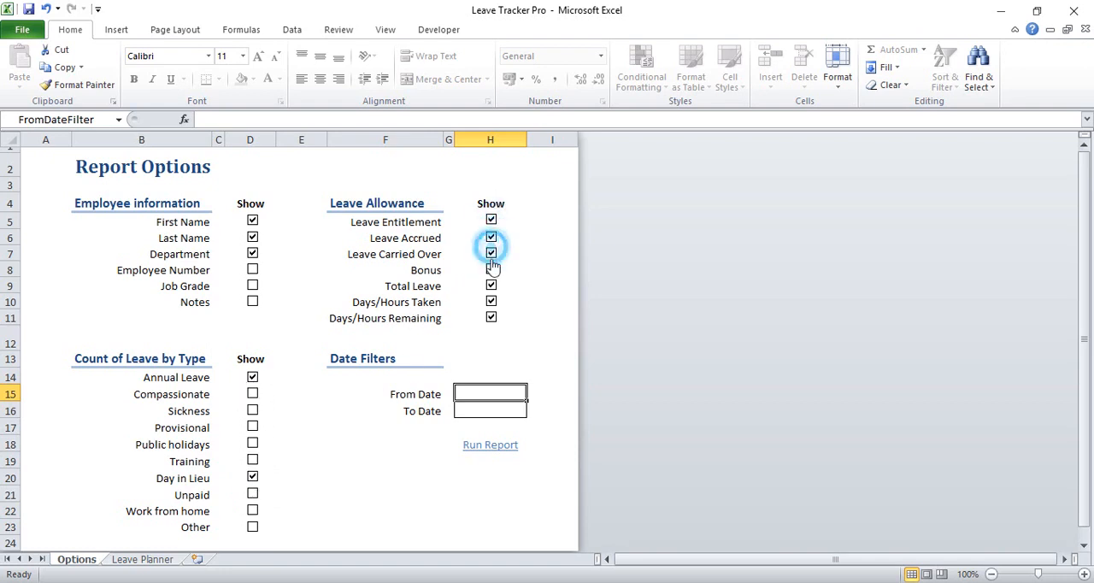
click(492, 270)
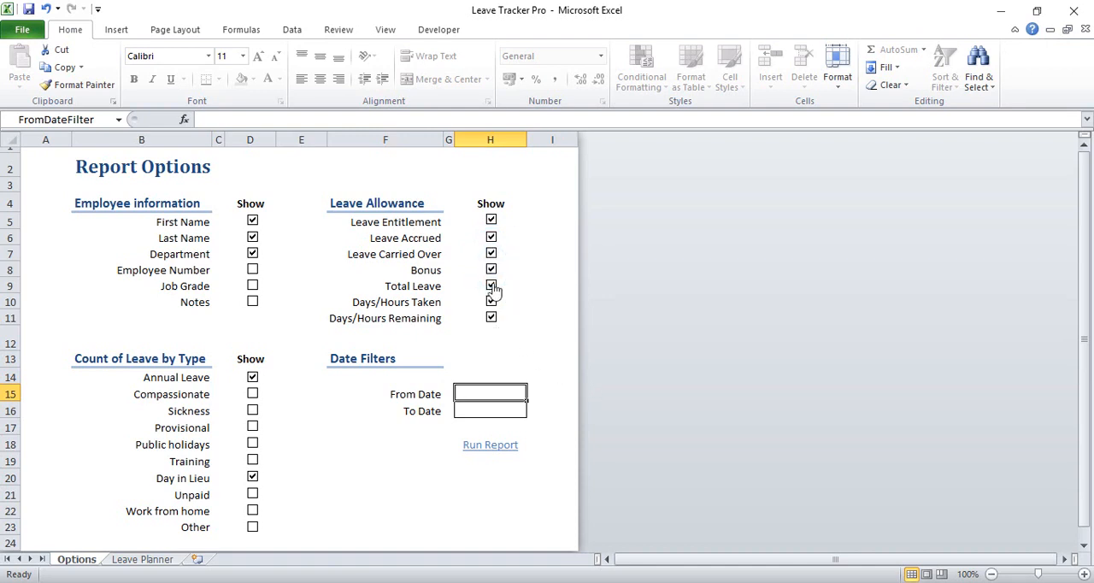
click(492, 444)
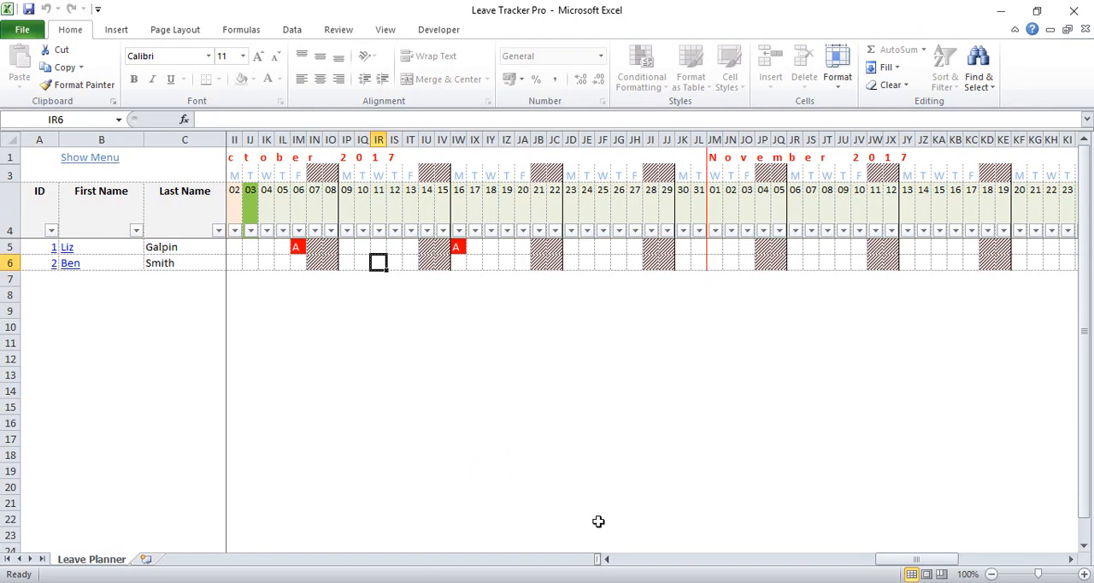
drag(907, 559, 635, 566)
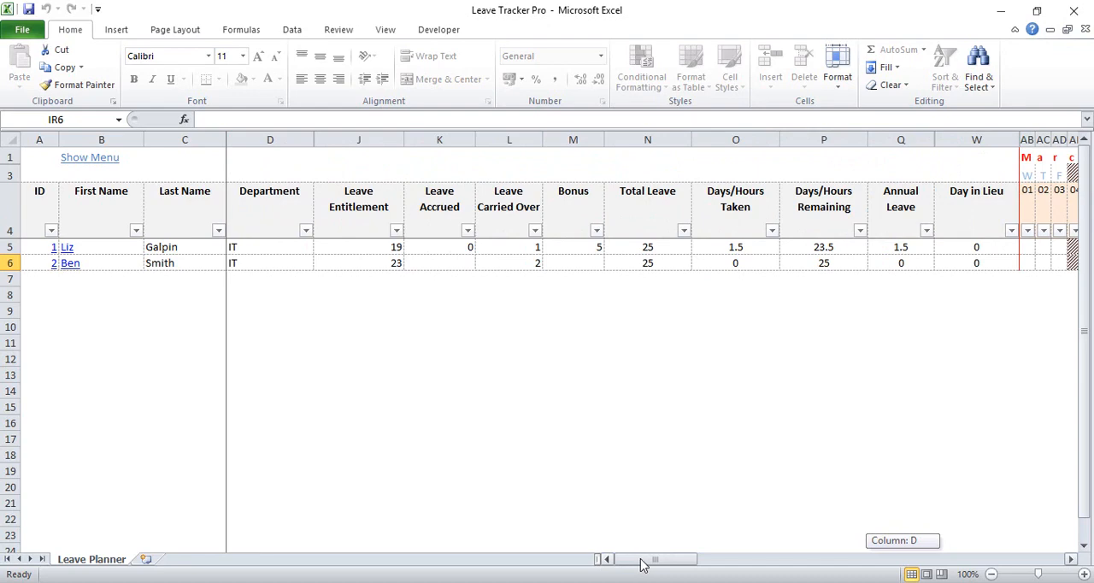
drag(643, 564, 444, 507)
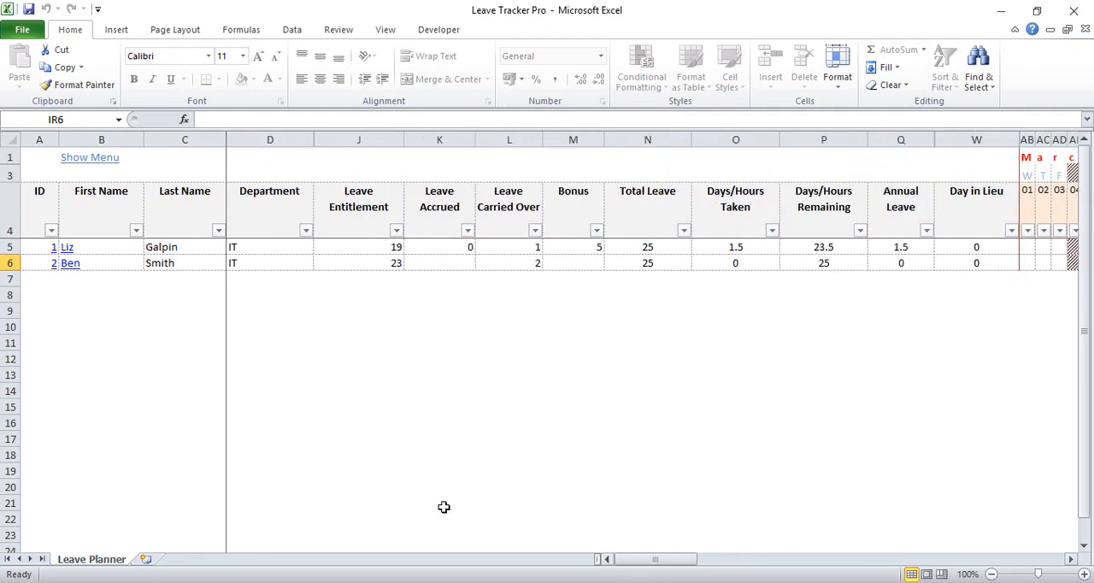
Reopen the display options and set the date filters from 01/10/2017 to 30/10/2017
click(89, 157)
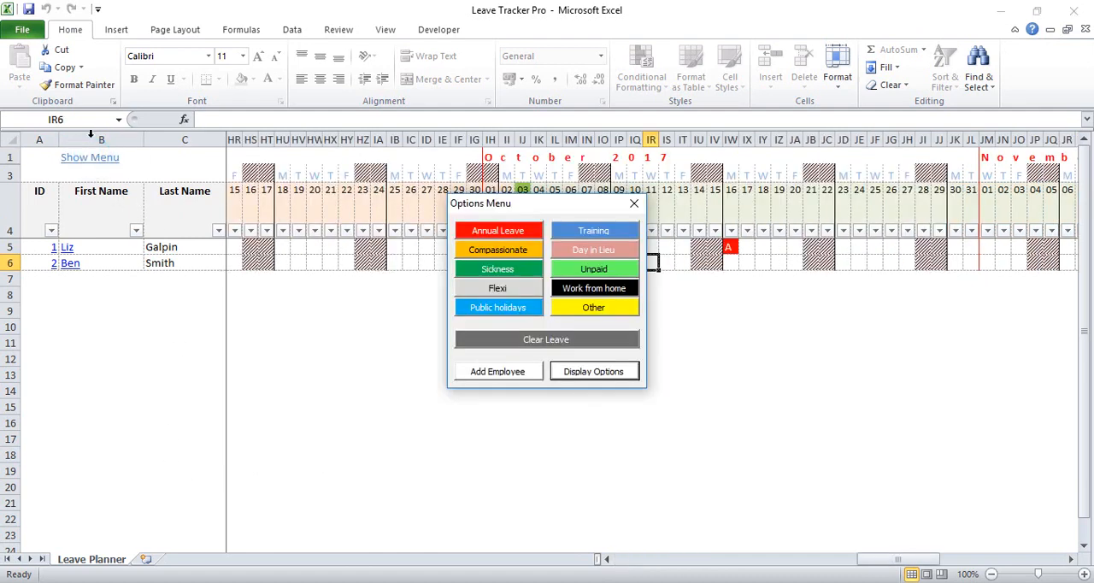
click(582, 379)
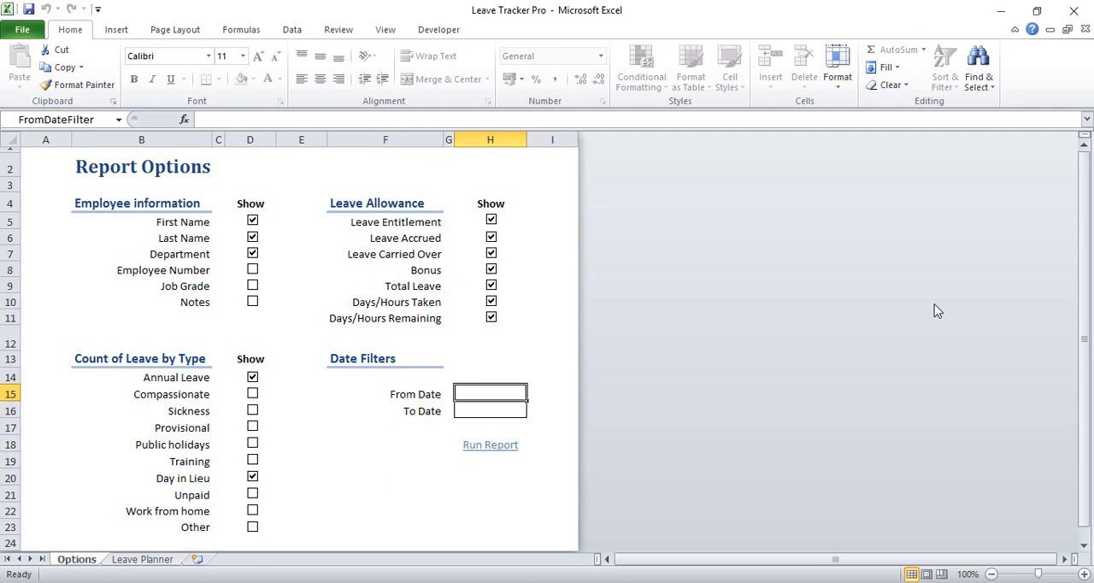
text(01/10)
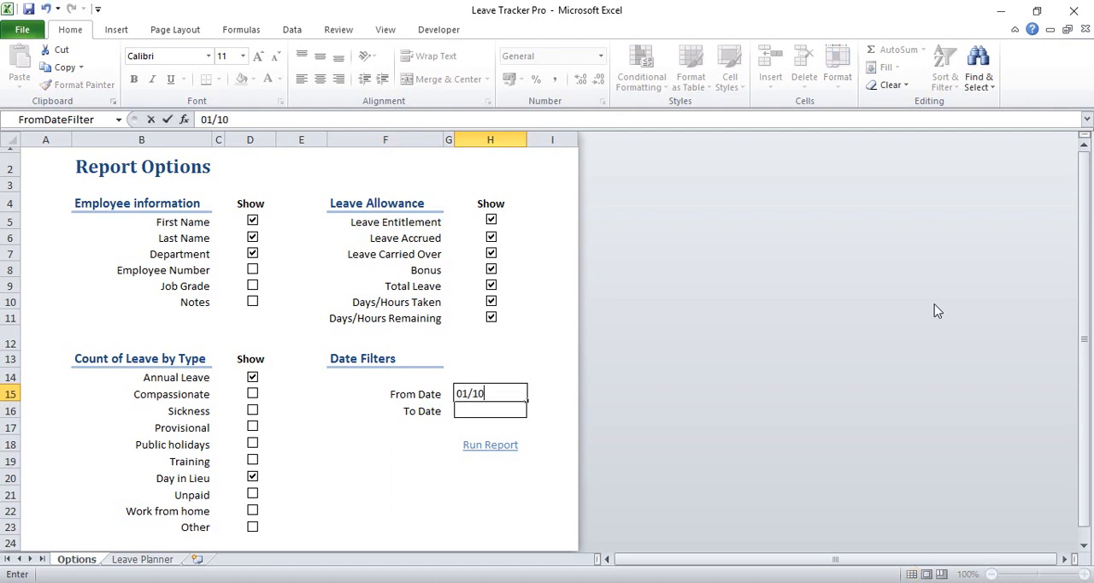
text(/2017)
key(Return)
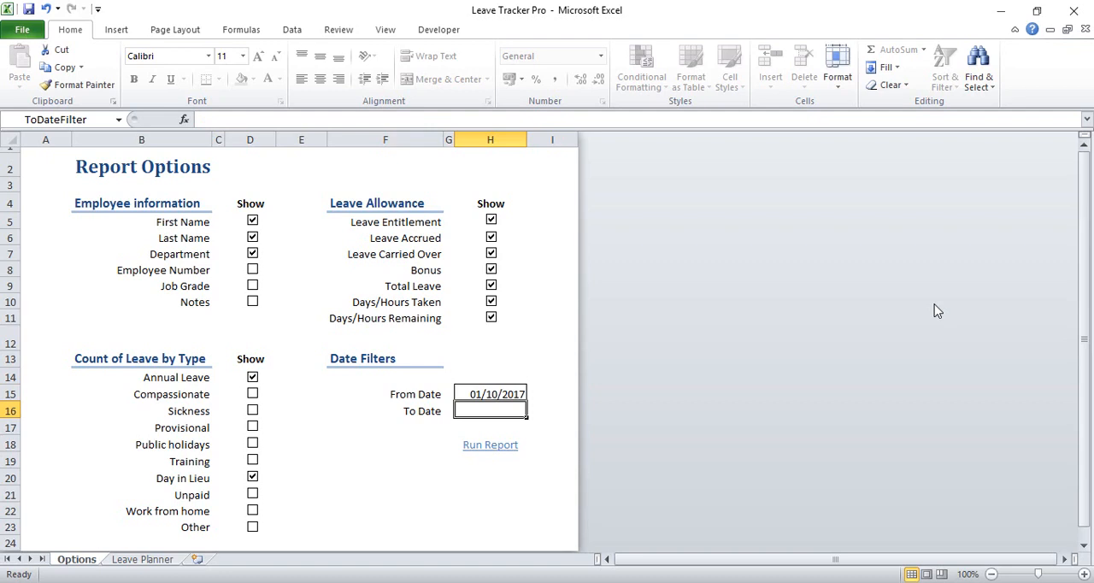
text(30/)
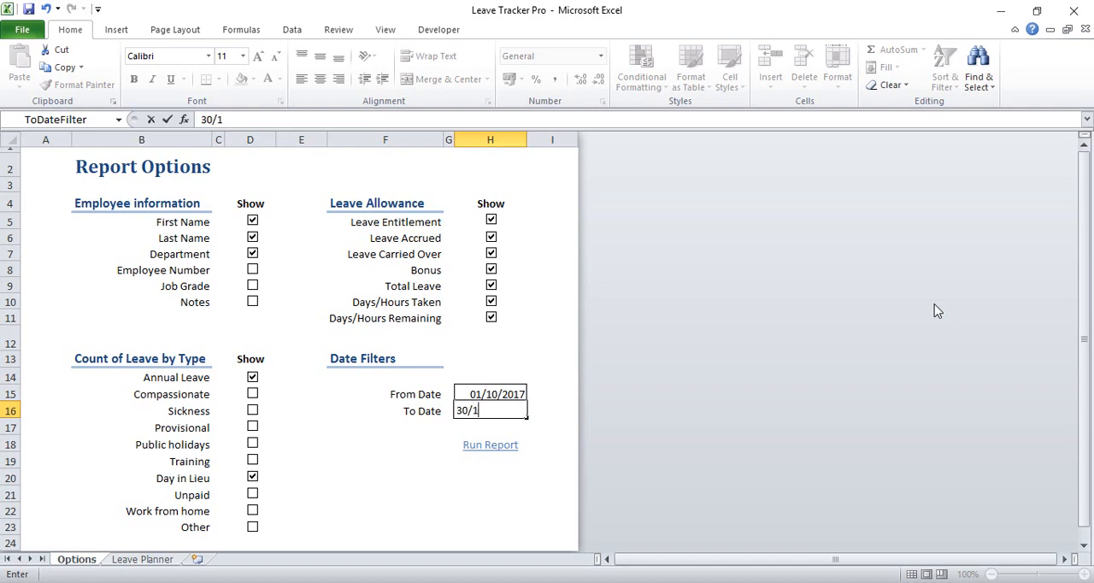
text(10/2017)
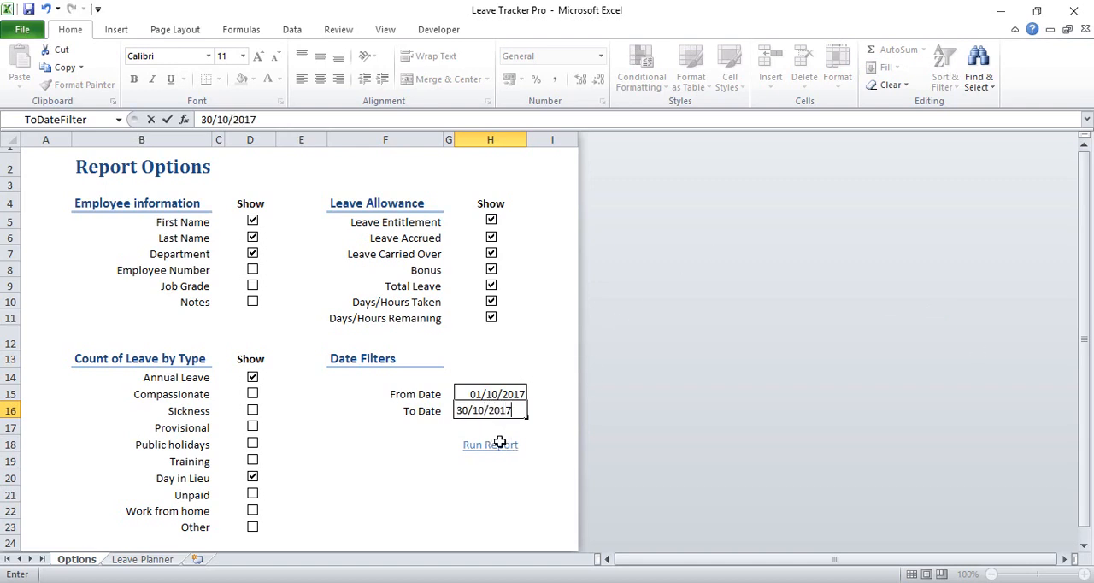
Hide Department, Leave Entitlement, Leave Carried Over, Bonus and the Day in Lieu count, and run the report for the filtered dates
click(252, 254)
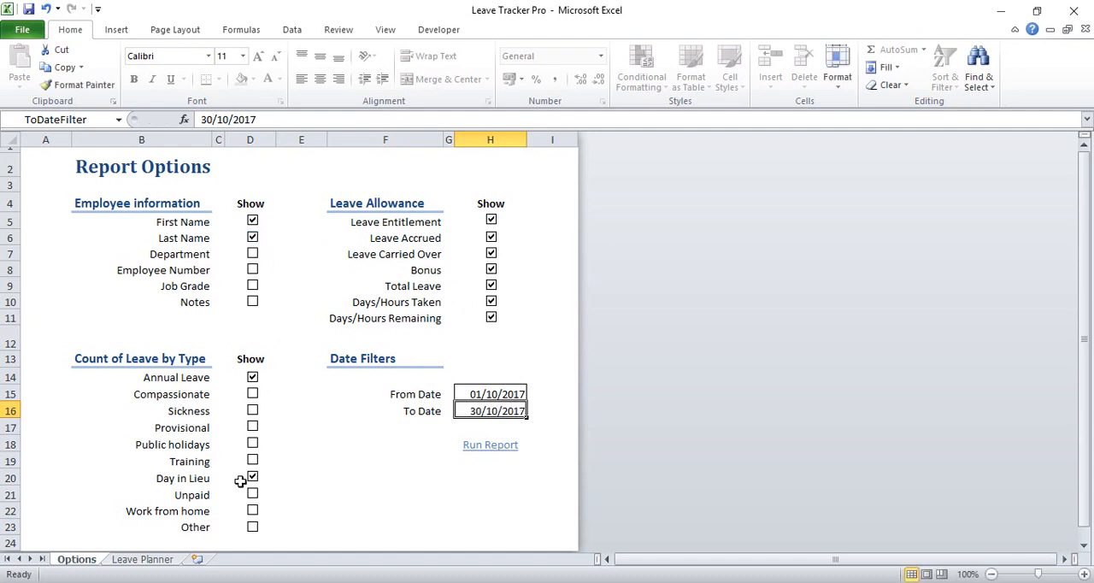
click(491, 220)
click(492, 237)
click(492, 254)
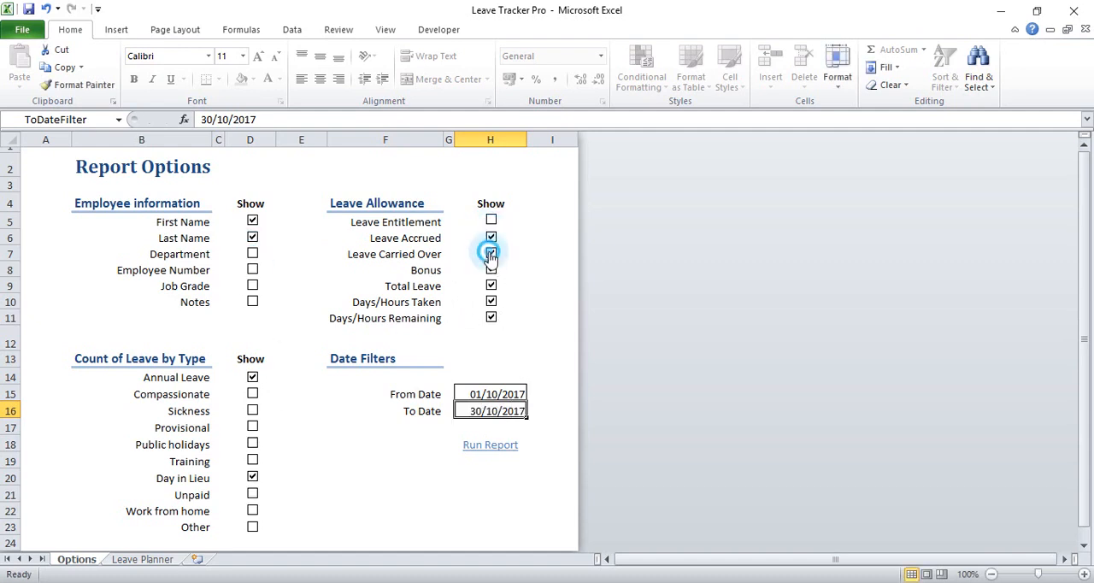
click(491, 271)
click(492, 285)
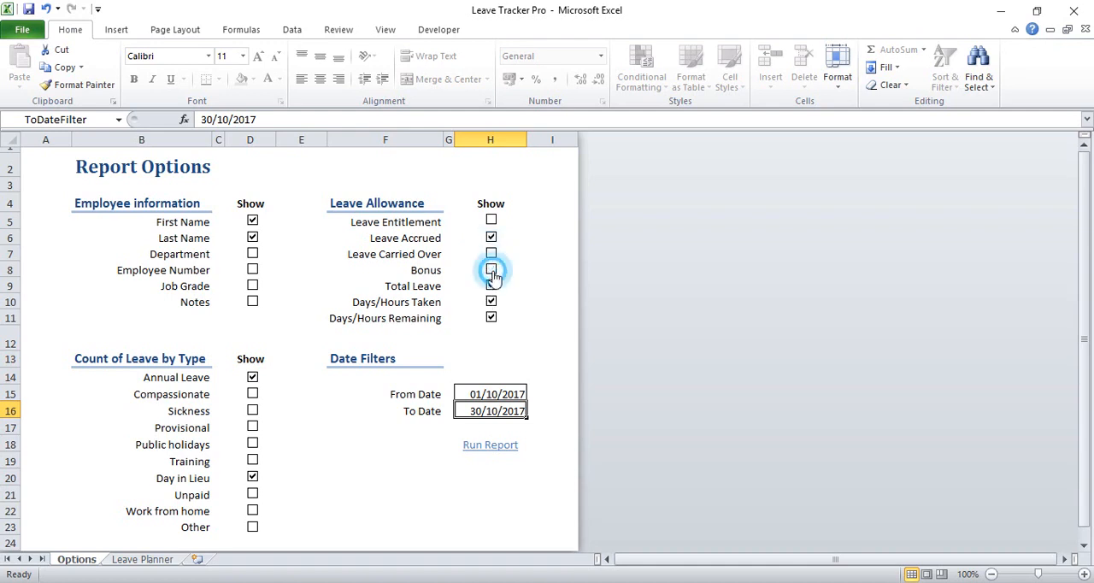
click(254, 477)
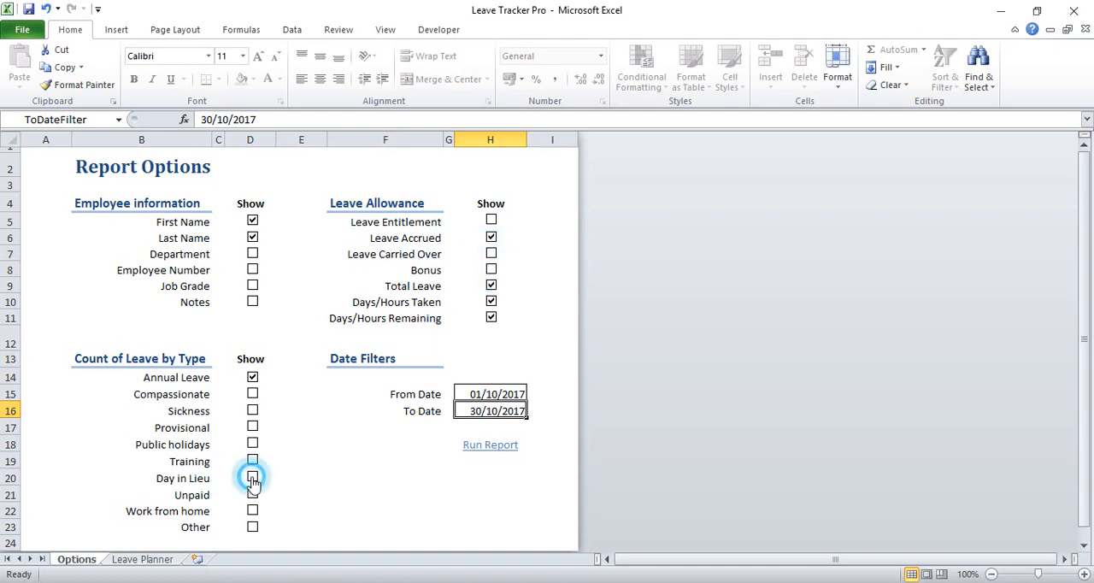
click(485, 442)
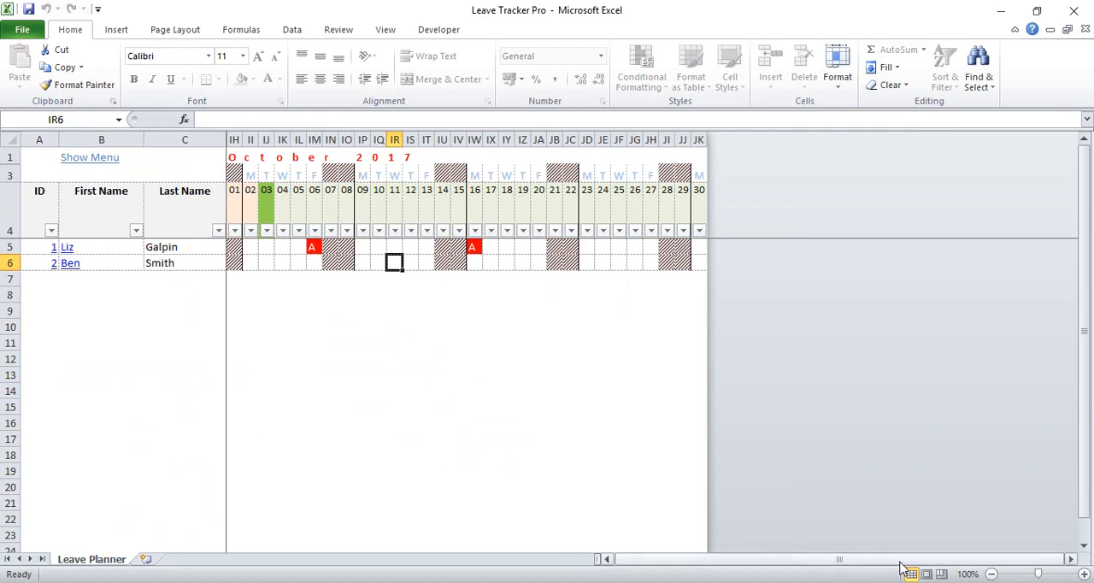
drag(899, 561, 871, 563)
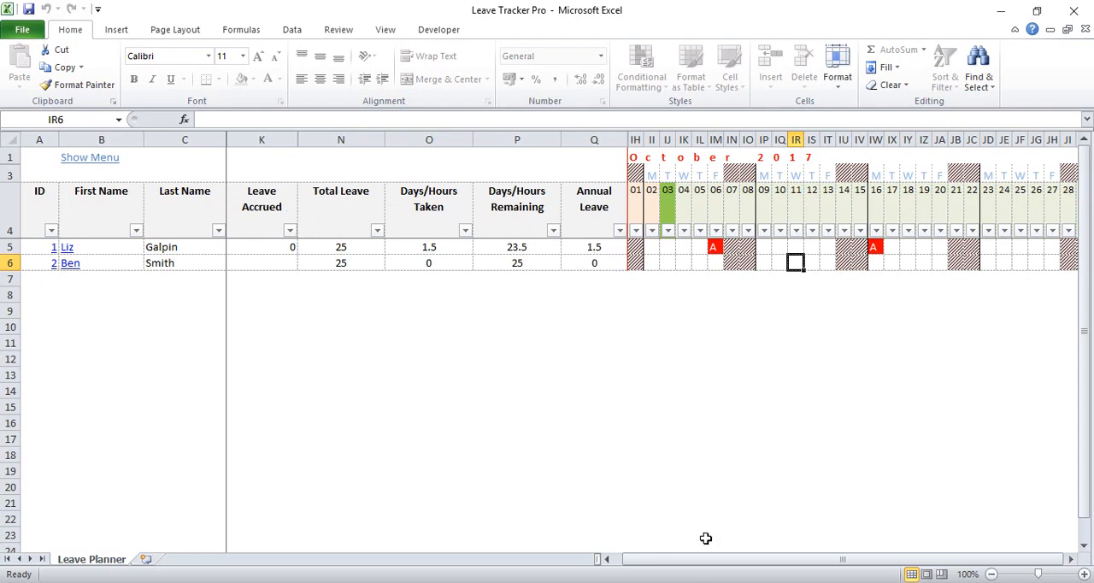
drag(706, 560, 726, 560)
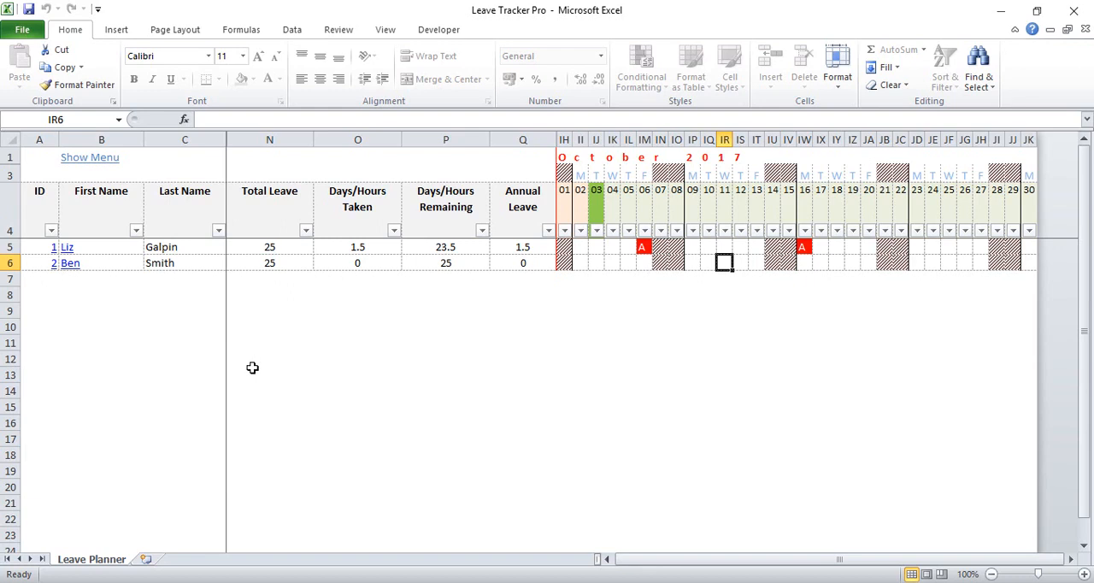
Hide the Annual Leave count and Leave Accrued in the display options and run the report again
click(101, 158)
click(593, 372)
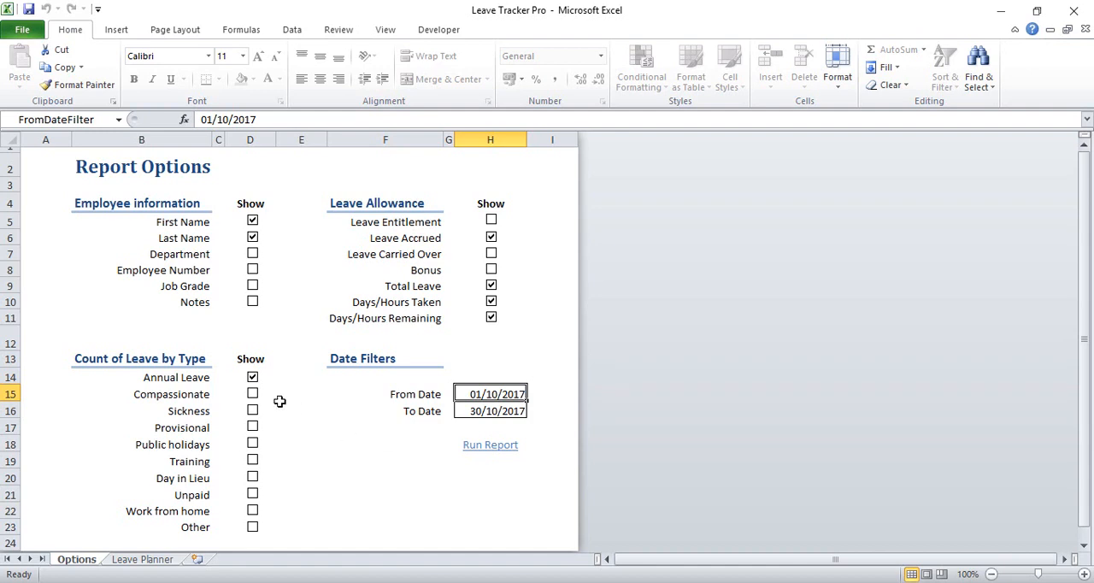
click(252, 377)
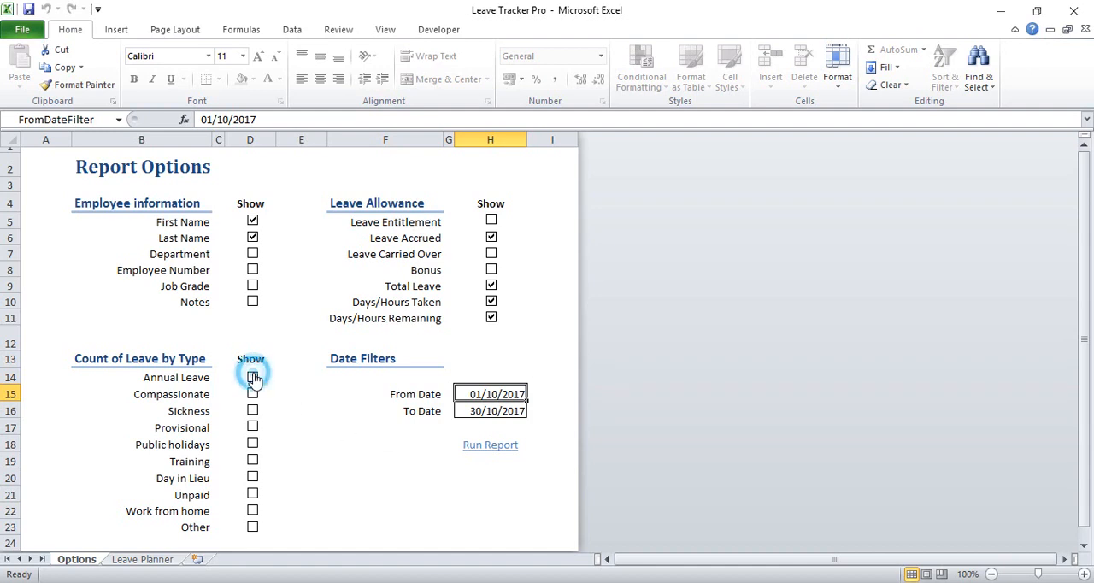
click(491, 238)
click(509, 444)
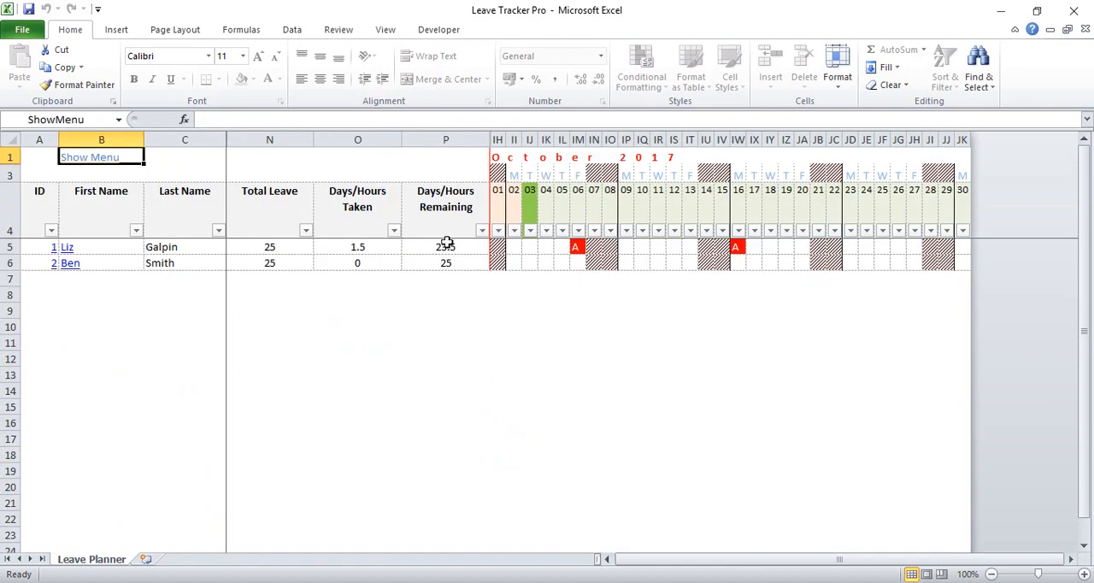
mouse_move(863, 561)
mouse_down()
mouse_move(889, 561)
mouse_move(846, 562)
mouse_up()
Open the record of the employee with ID 2 and remove that employee from the planner
click(68, 264)
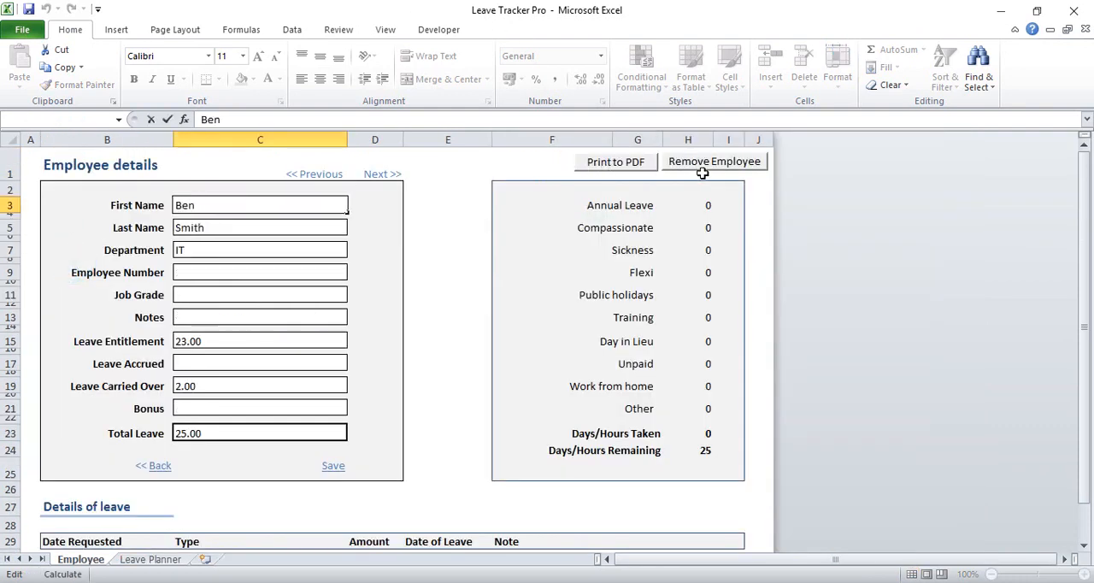
click(699, 167)
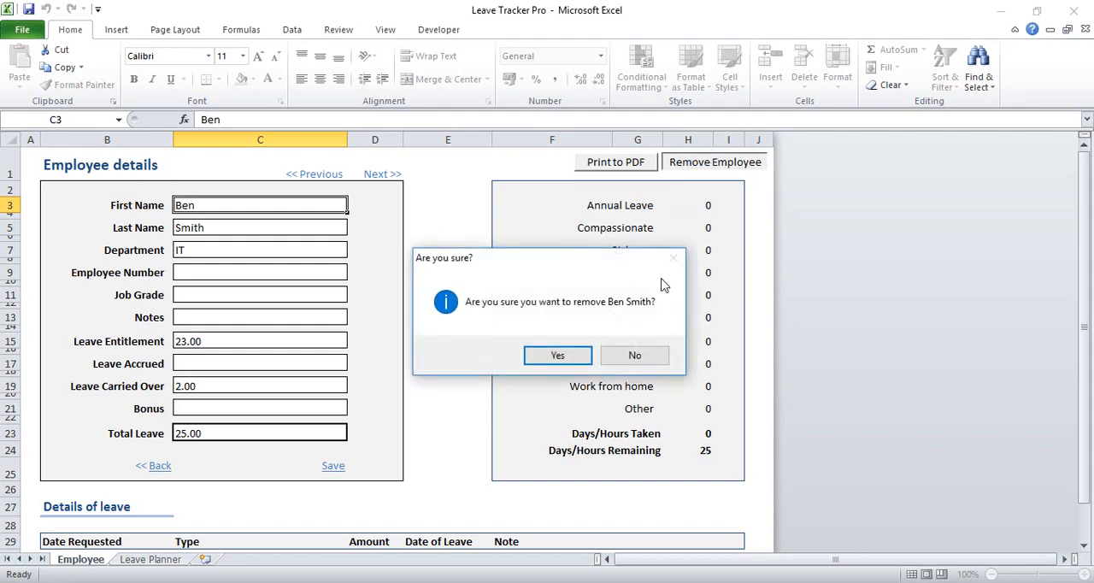
click(543, 360)
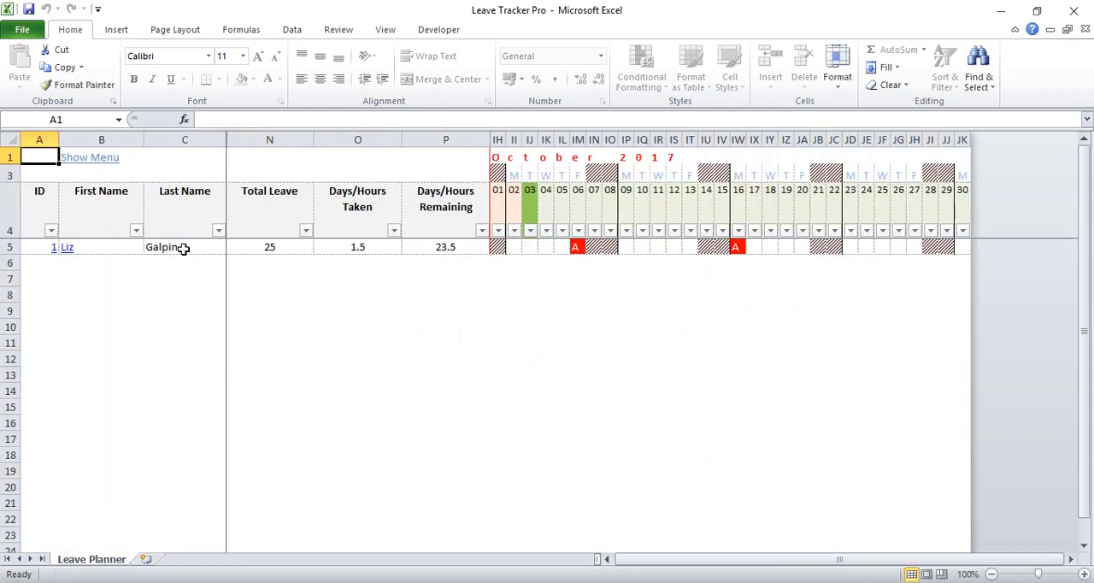
Start a new employee record and enter the employee's first and last names
click(77, 159)
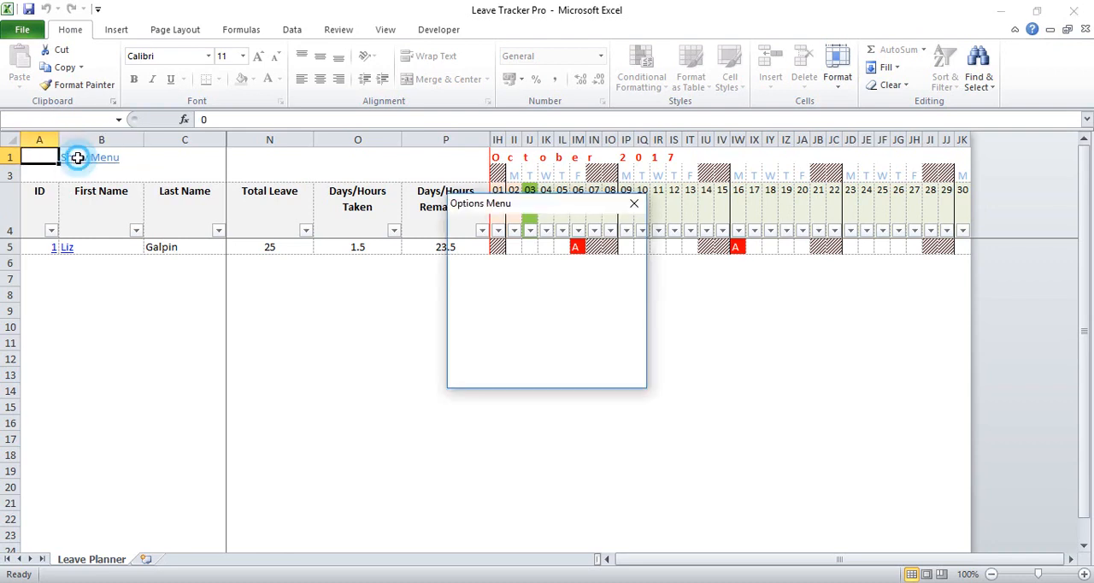
click(504, 372)
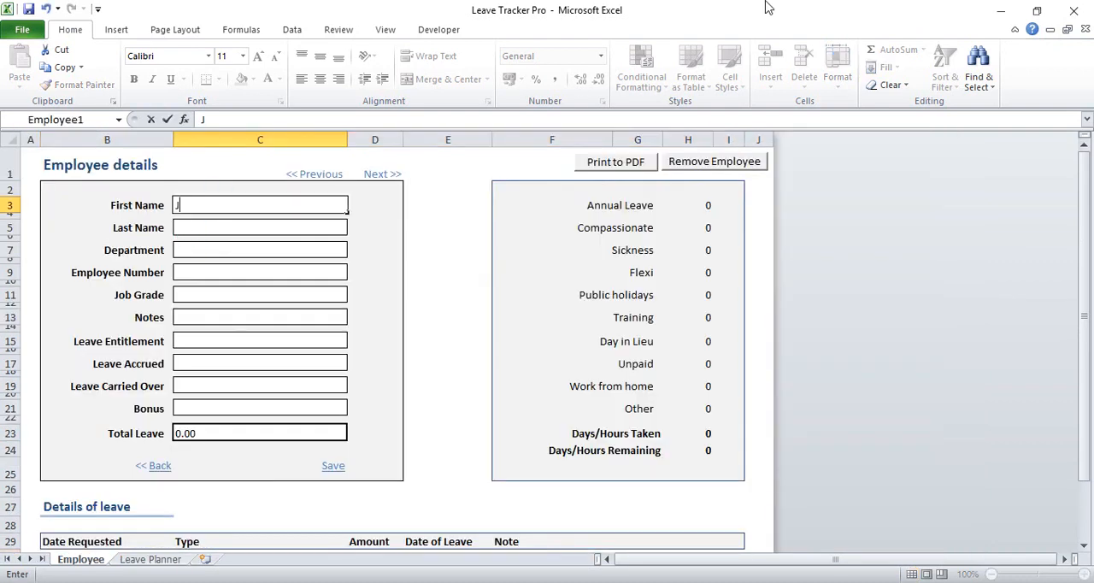
text(Joe)
key(Return)
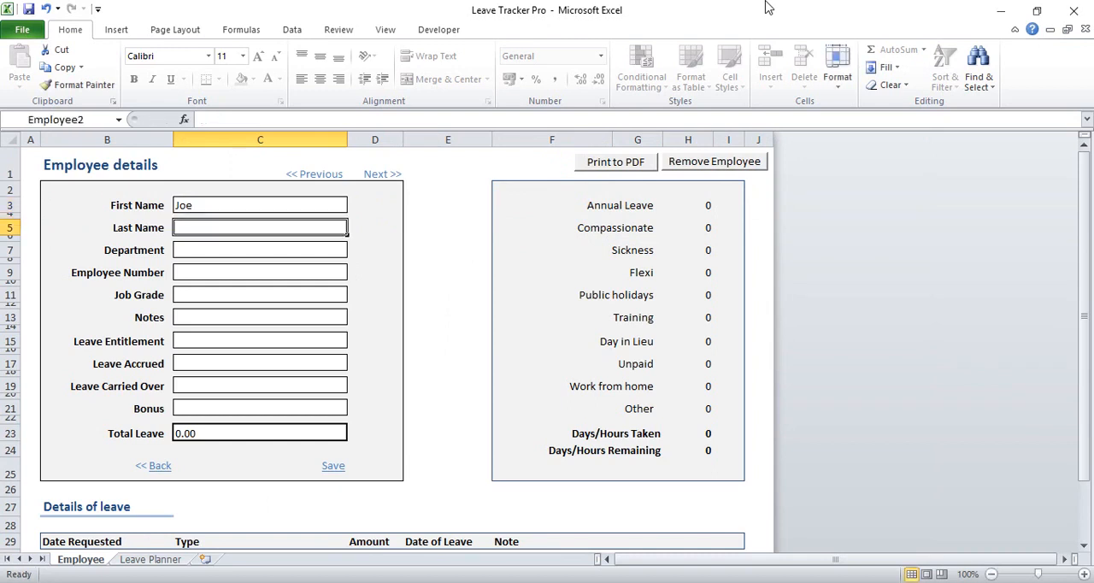
text(Jon)
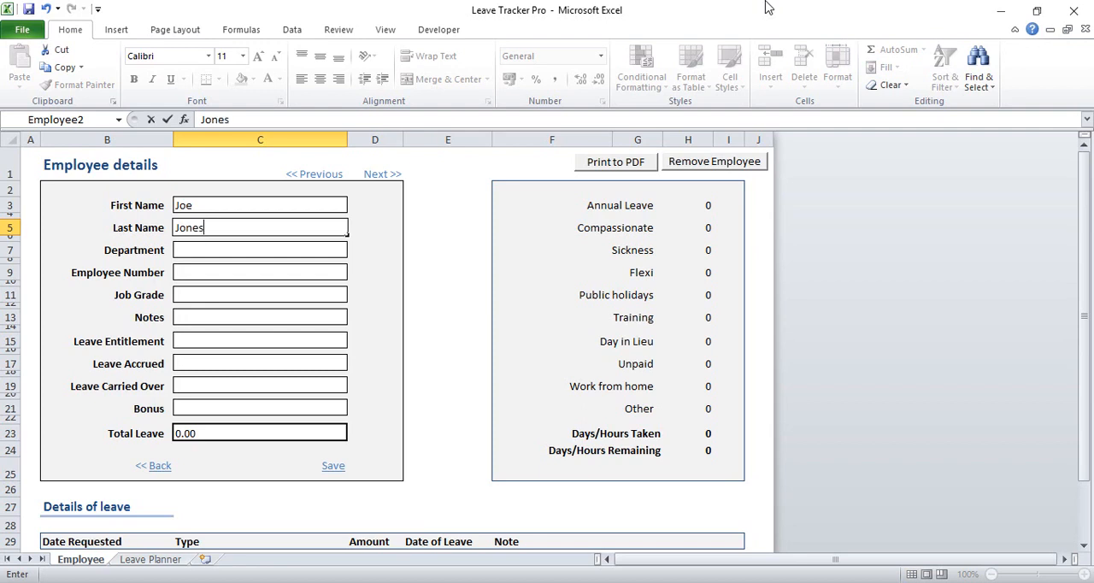
text(es)
Set the new employee's Bonus to 2 and Leave Entitlement to 20, and save the record
click(286, 406)
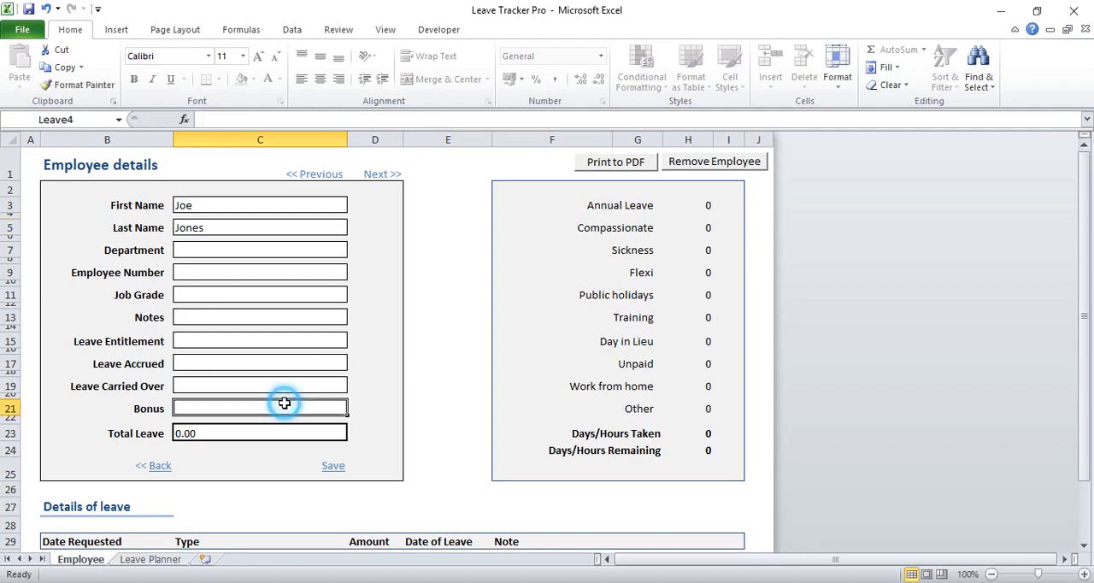
text(2)
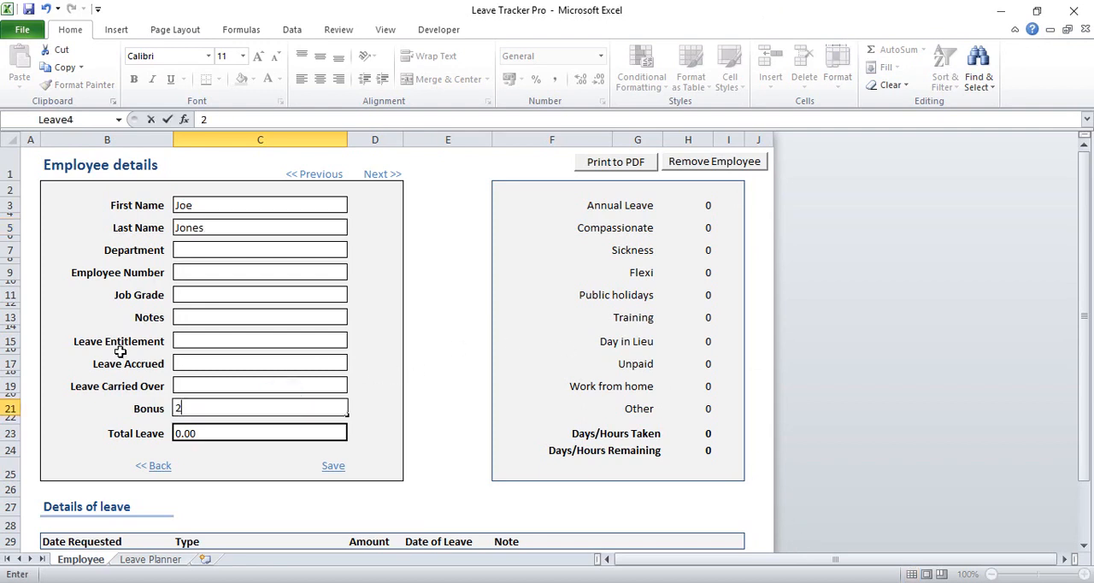
click(215, 345)
text(20)
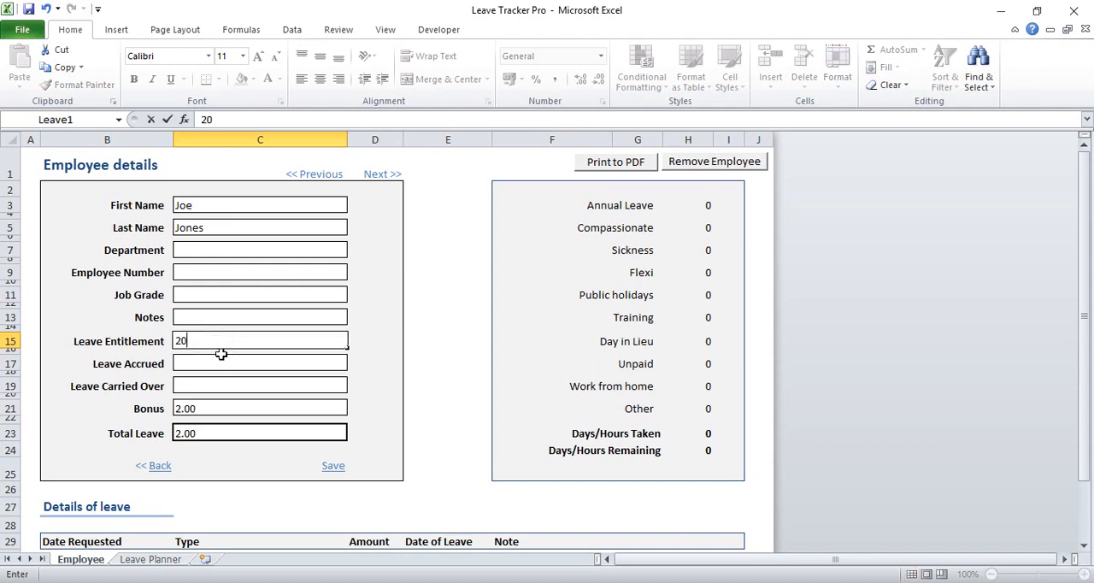
click(334, 466)
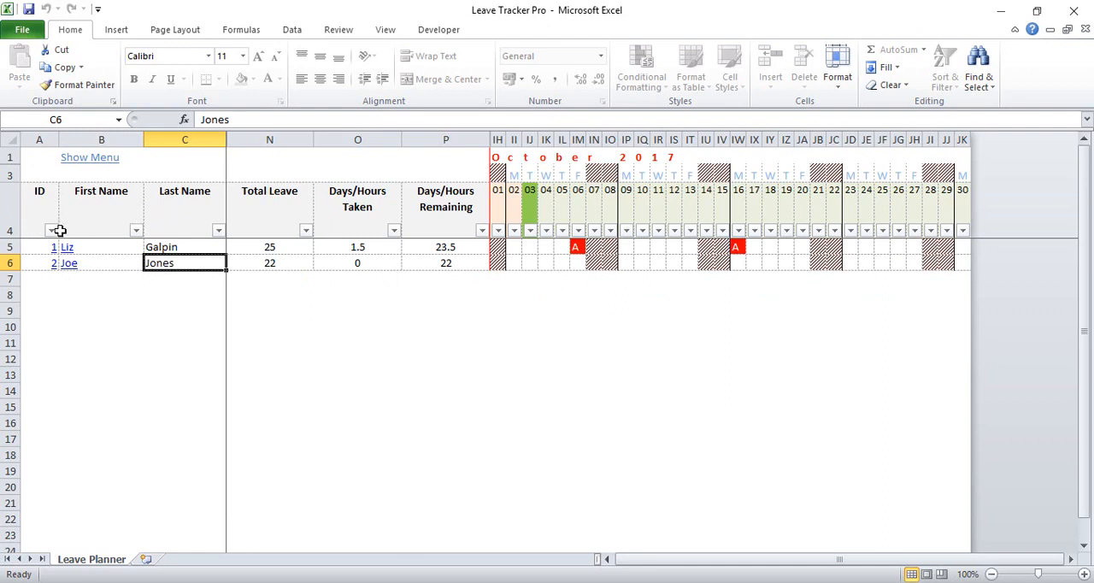
Show the Department column through the display options and run the report
click(136, 232)
click(171, 527)
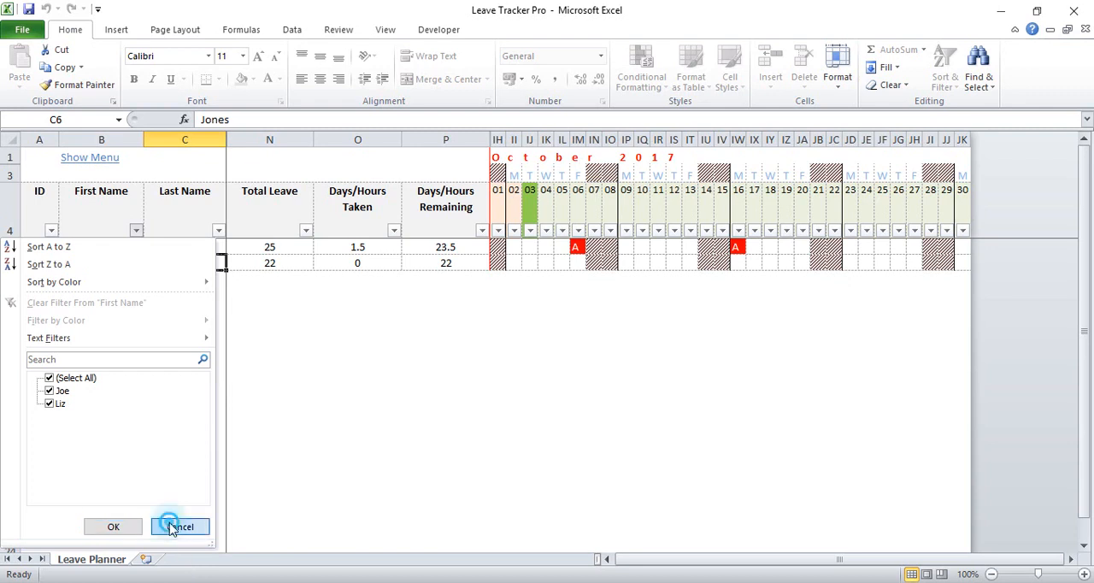
click(88, 157)
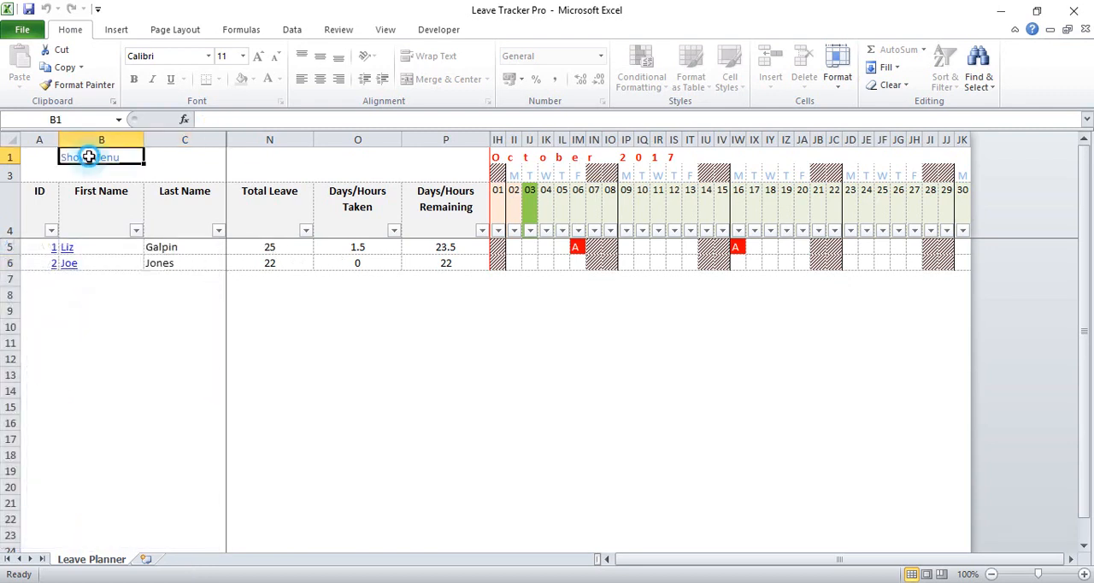
click(590, 374)
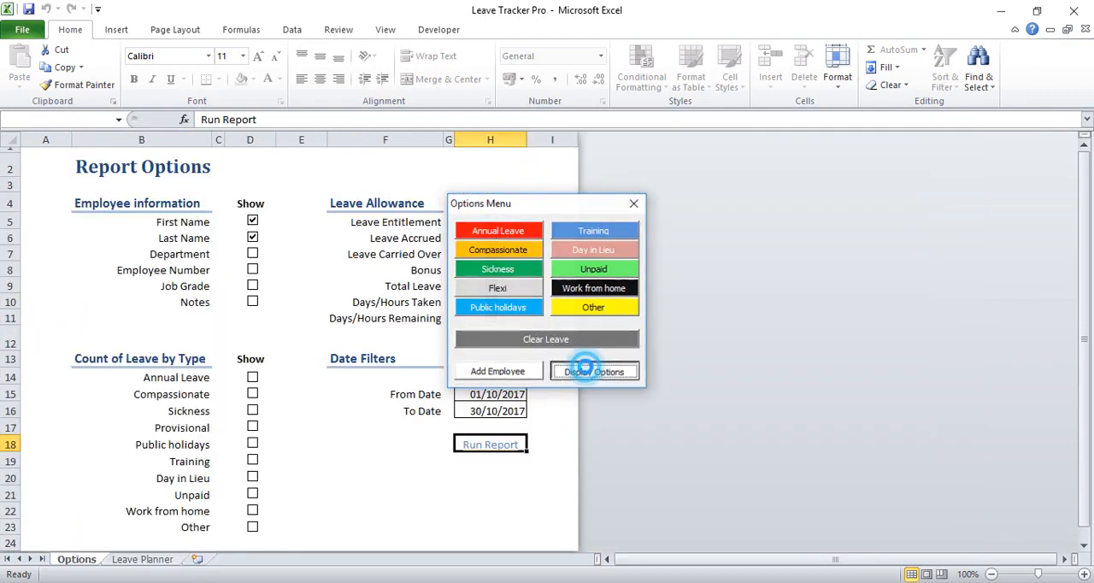
click(253, 255)
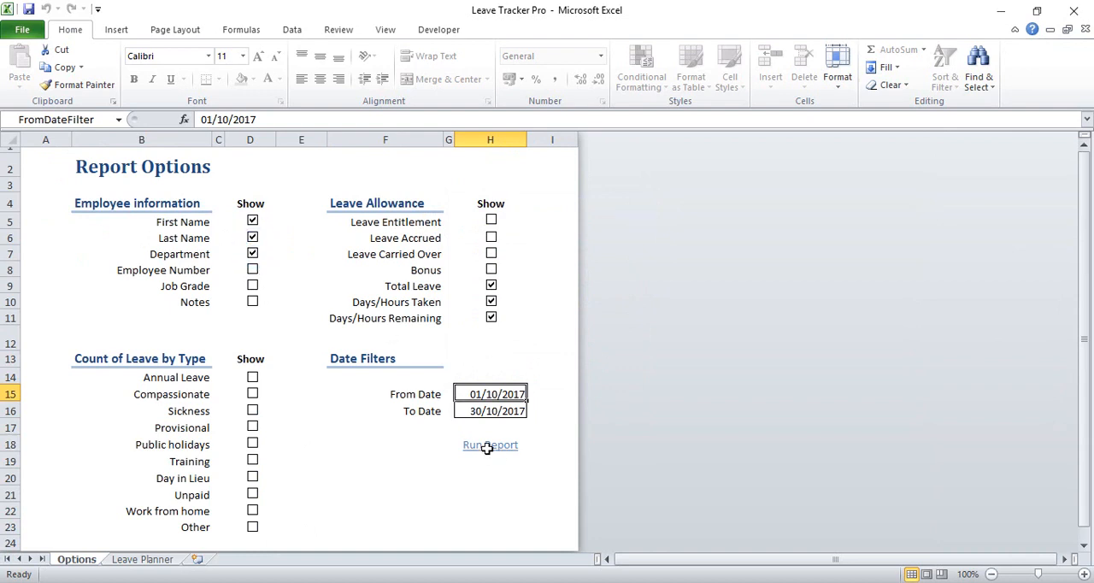
click(489, 445)
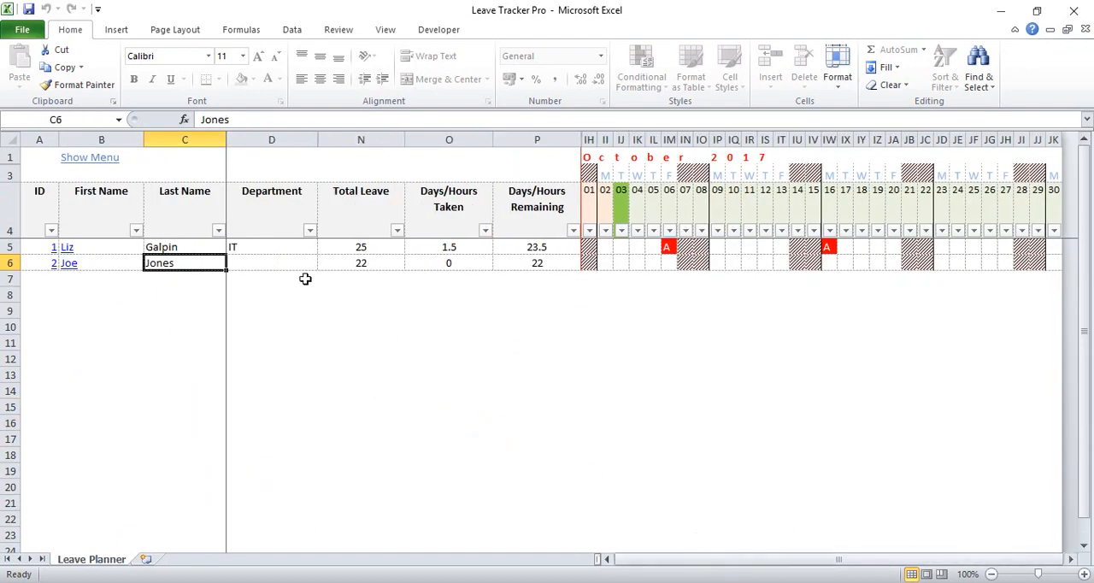
Filter the Department column to IT only, excluding blank entries
click(311, 231)
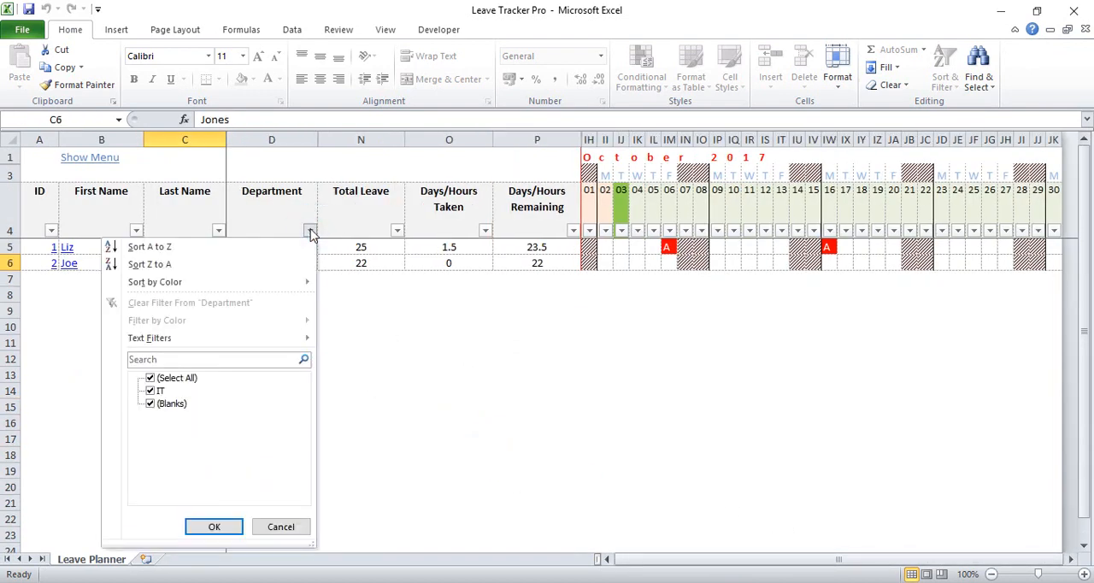
click(150, 403)
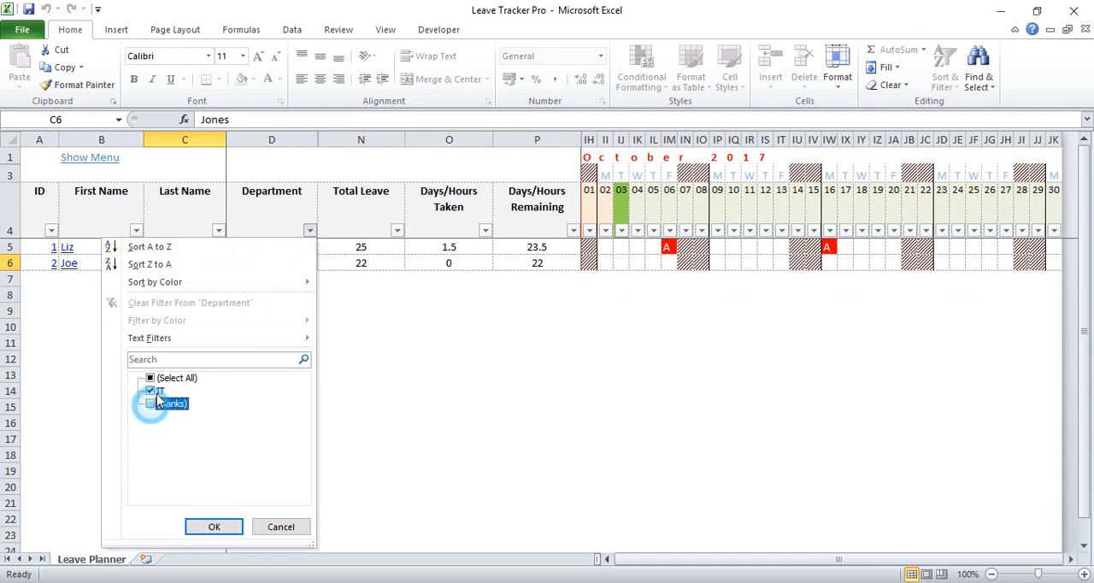
click(213, 527)
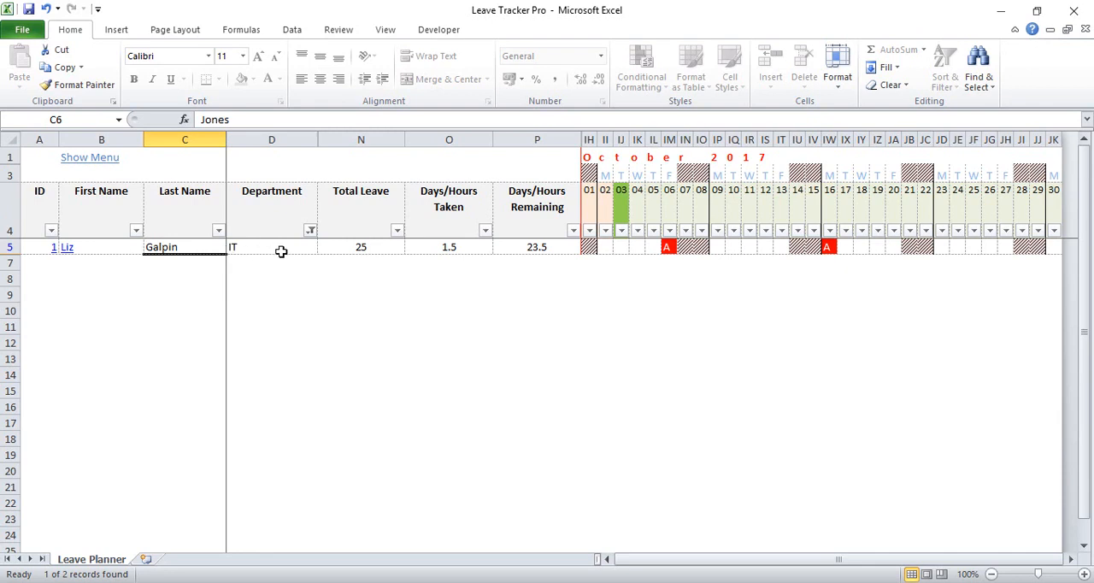
Reset the Department filter to show all employees, including those with no department
click(312, 231)
click(176, 376)
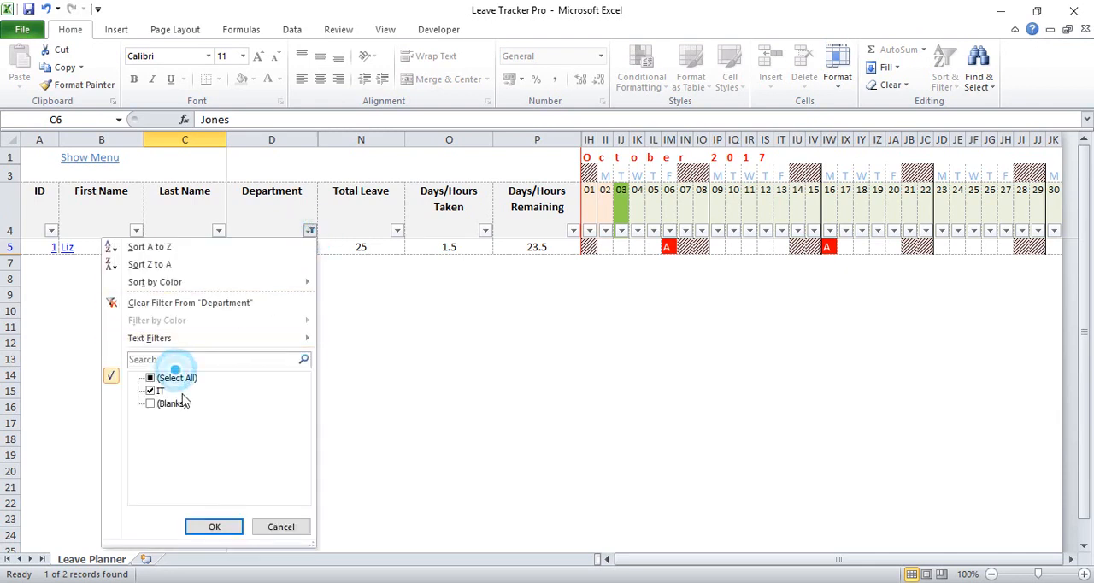
click(213, 526)
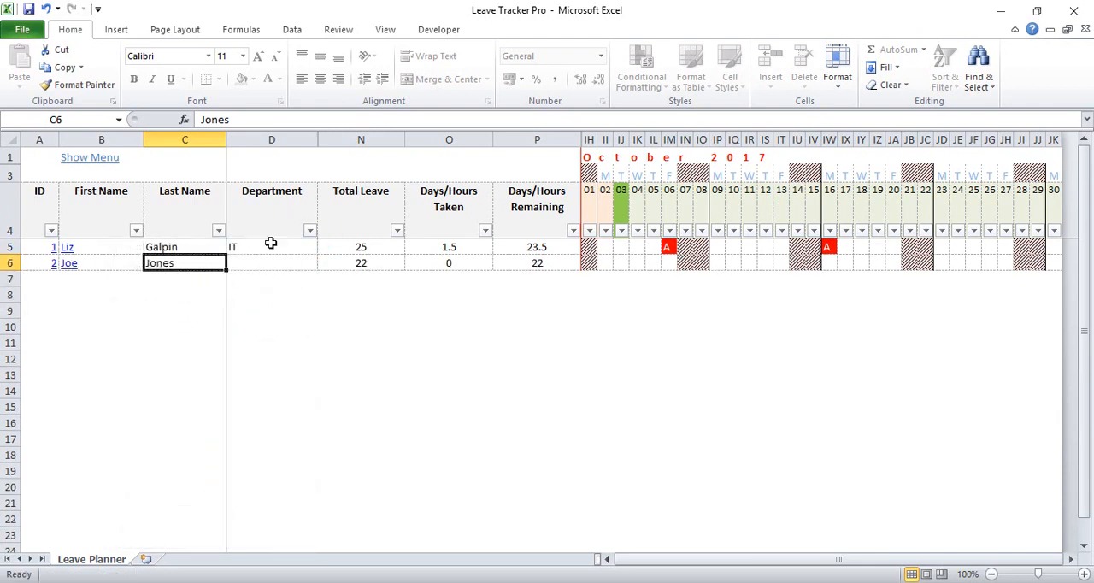
Sort the planner by Last Name, by First Name, and finally by ID
click(171, 197)
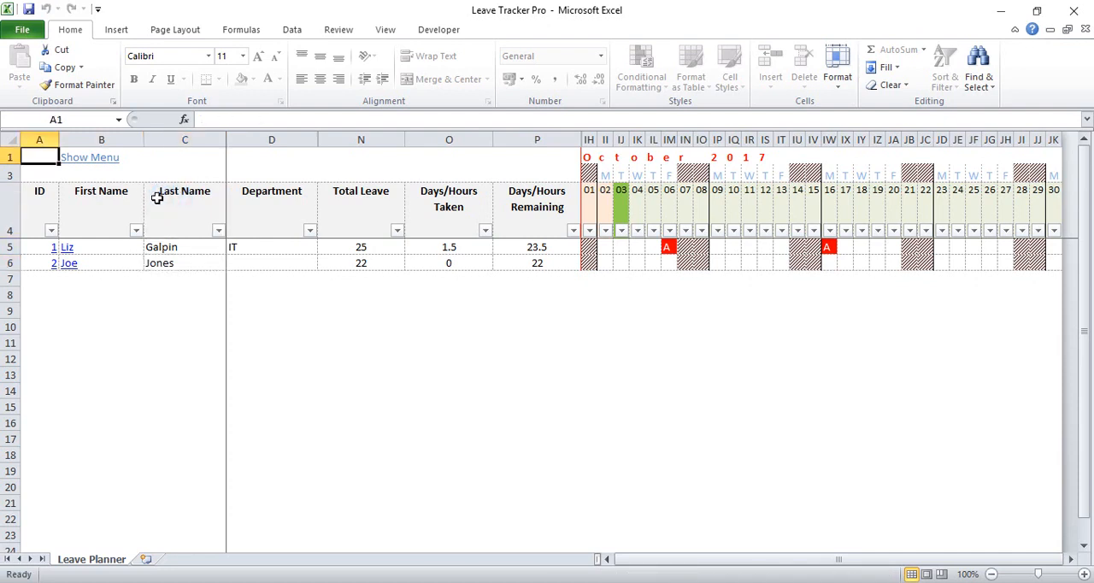
click(104, 198)
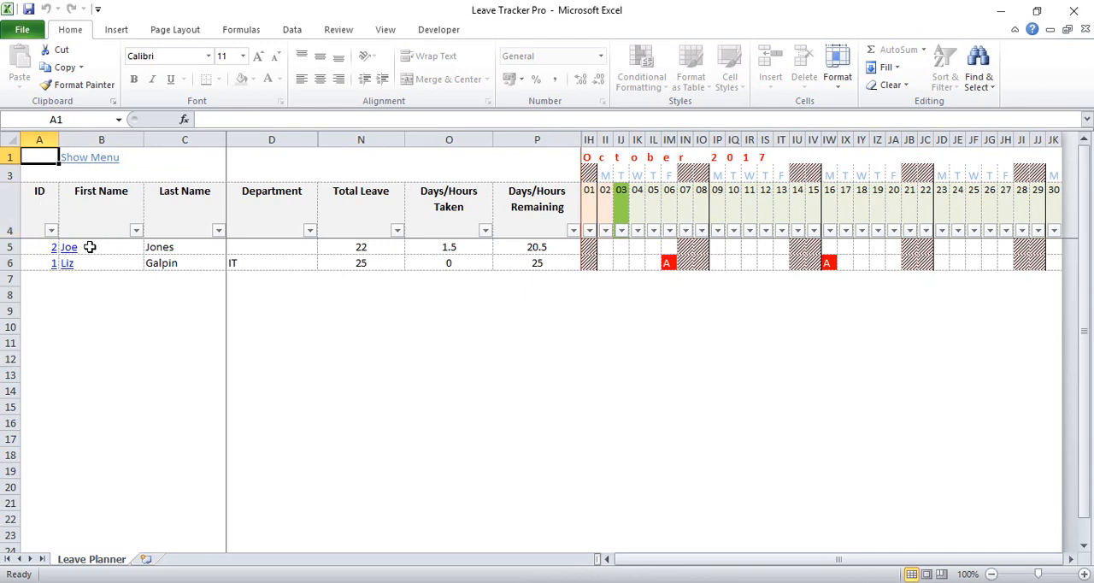
click(40, 192)
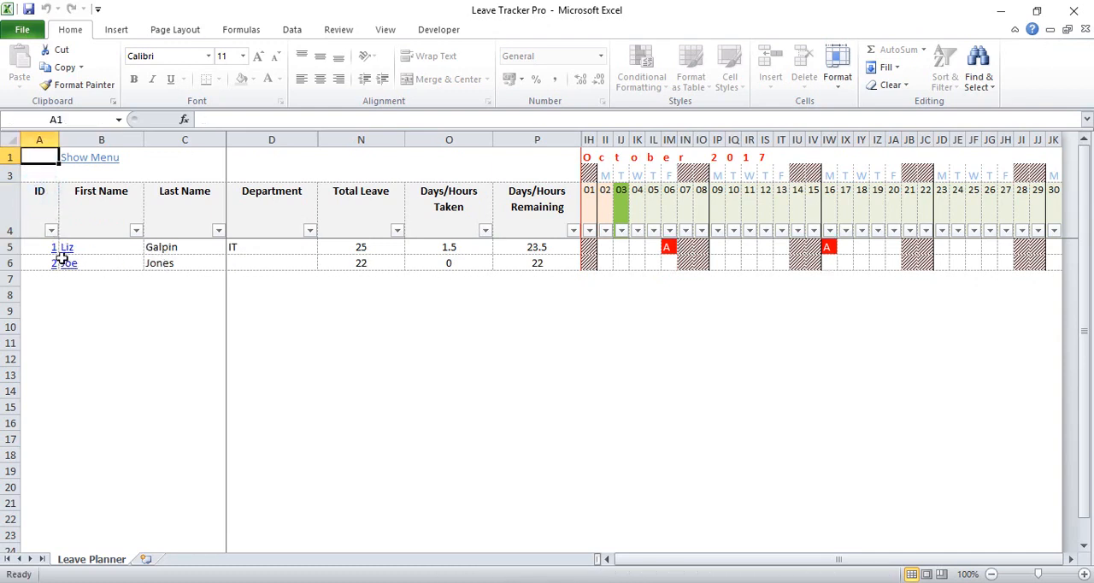